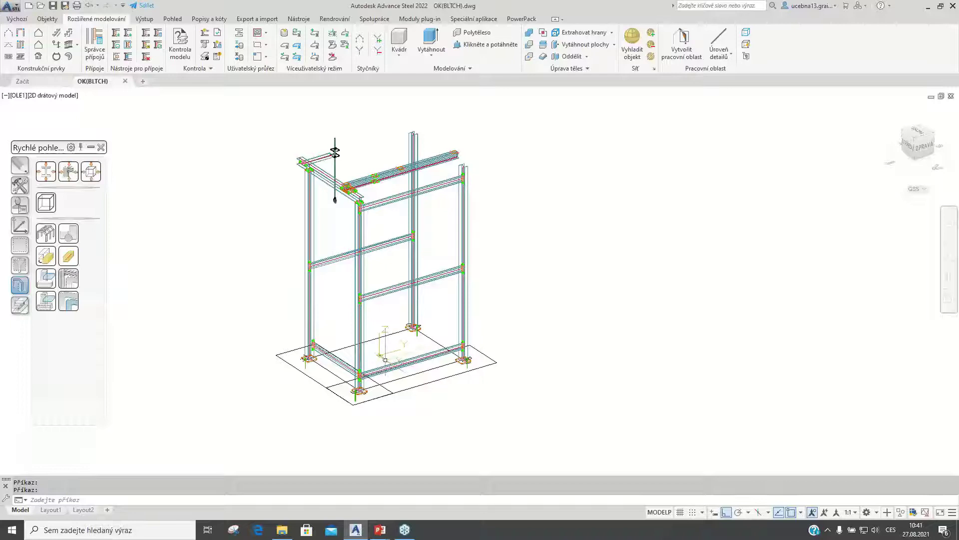
Extrude the hexagon outline at the coordinate origin into a solid 16 mm high.
scroll(383, 357, up, 5)
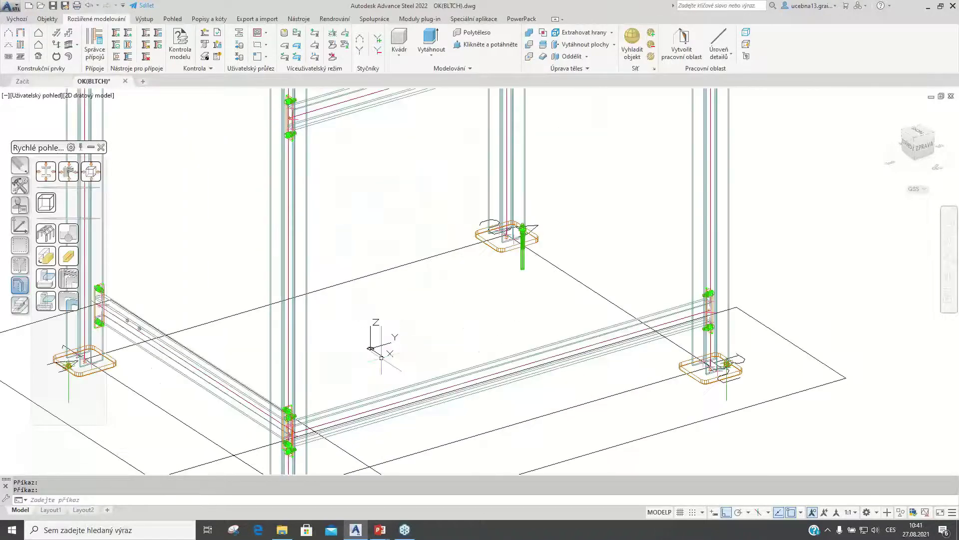
scroll(381, 358, up, 6)
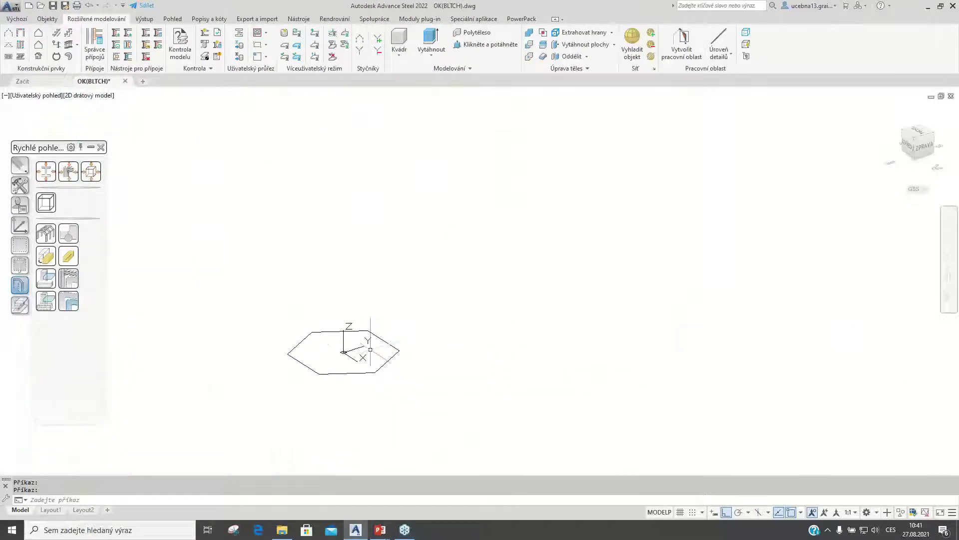
scroll(366, 363, up, 1)
scroll(379, 350, up, 1)
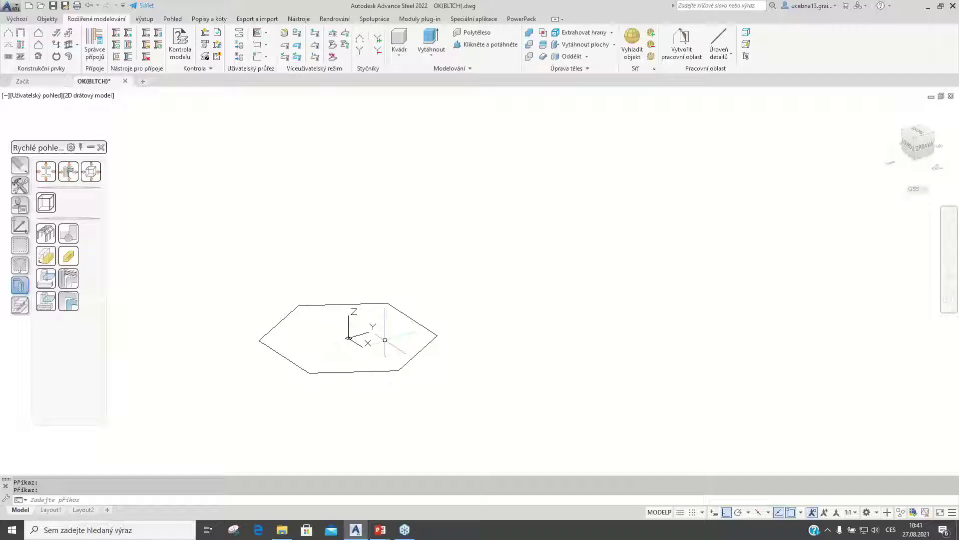
middle_drag(384, 338, 393, 335)
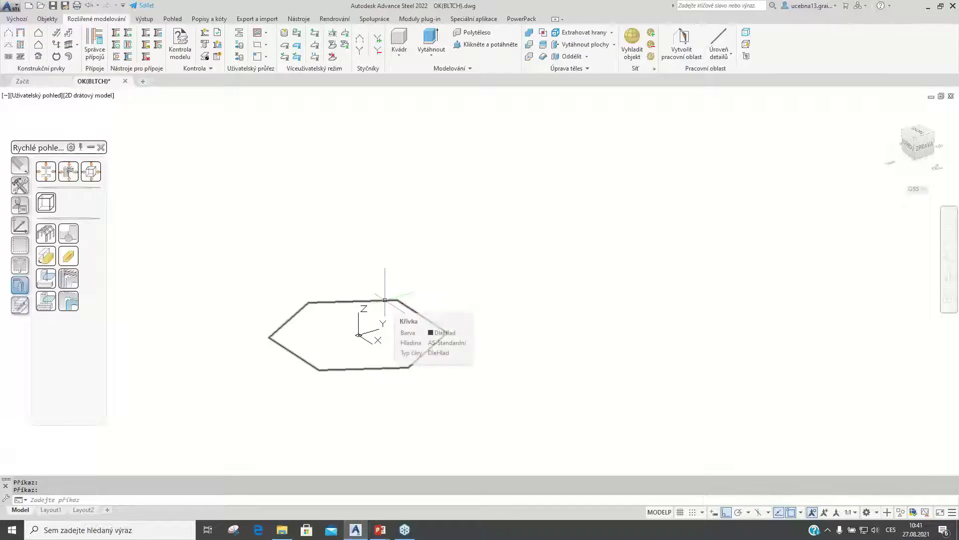
click(431, 39)
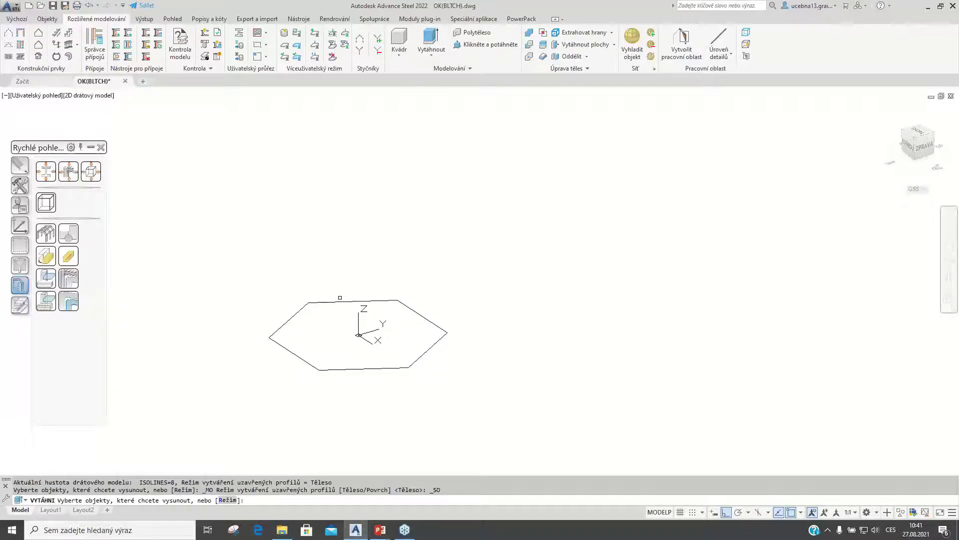
click(341, 301)
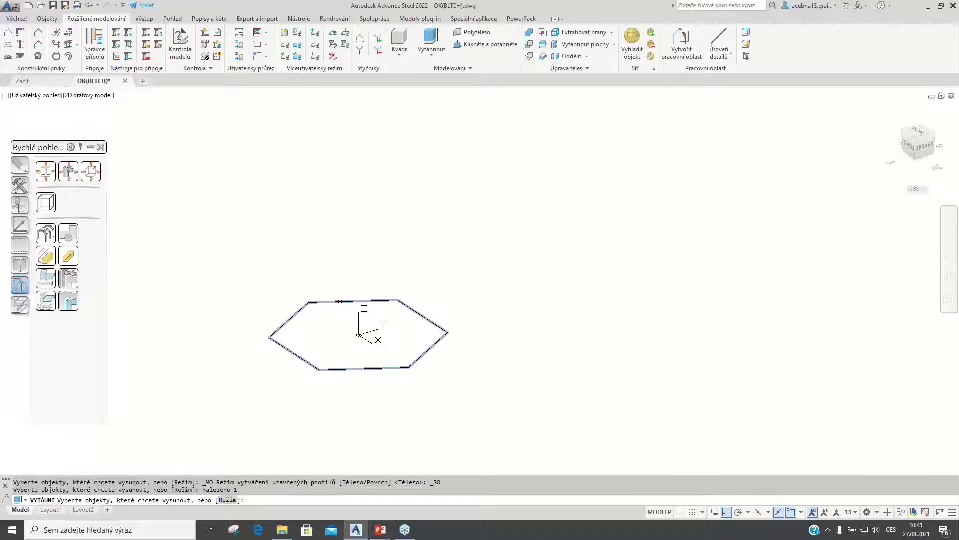
key(Return)
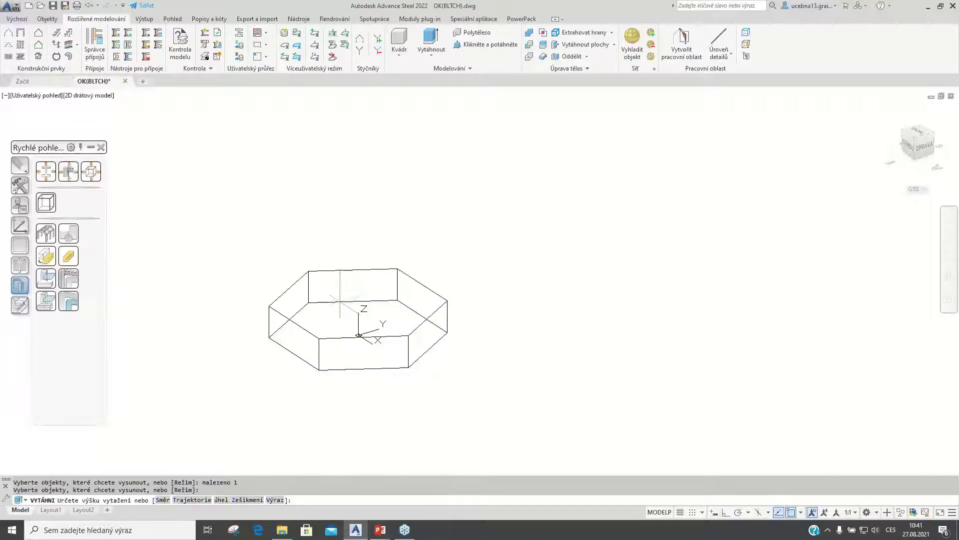
text(16)
key(Return)
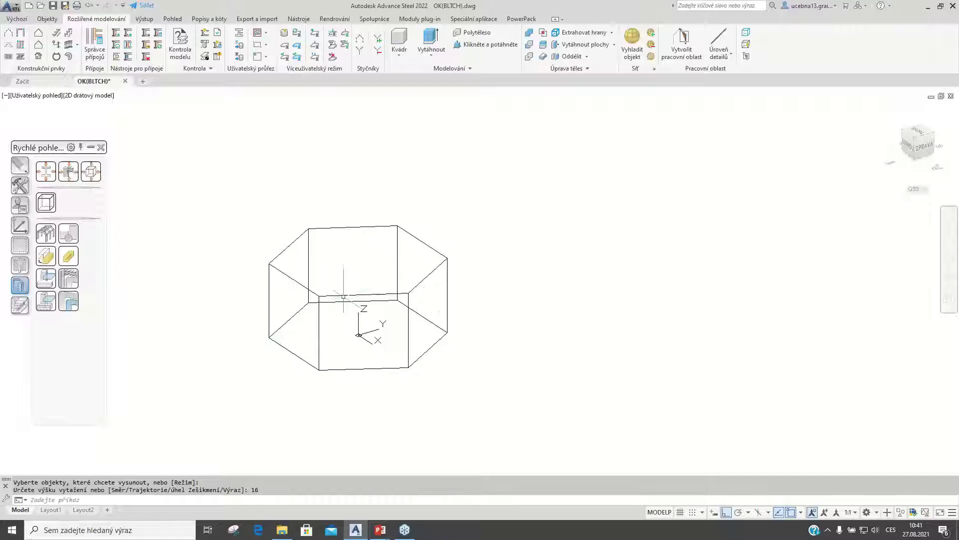
Create a cylinder centred at 0,0 with a radius of 10 mm and a height of 16 mm inside the hexagonal solid.
click(399, 55)
click(414, 93)
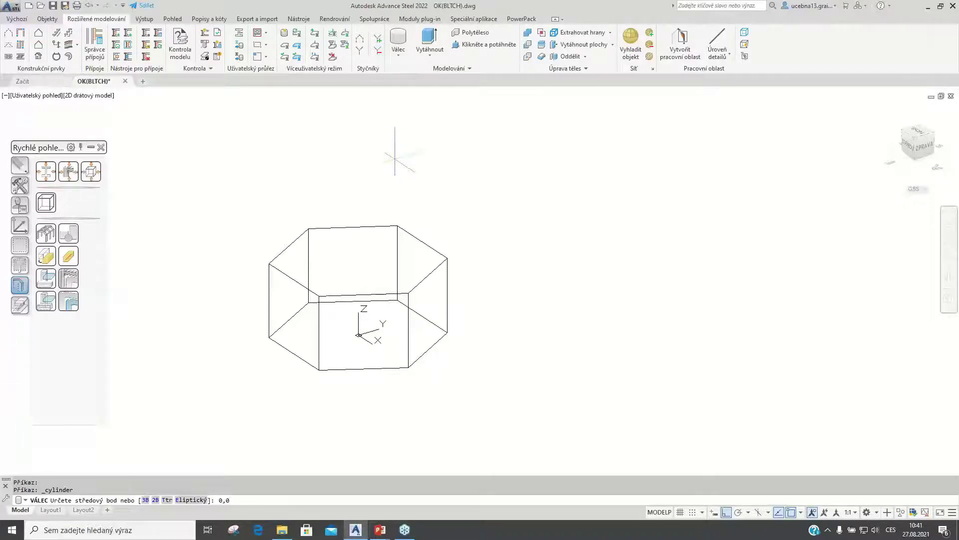
key(Return)
scroll(367, 320, up, 2)
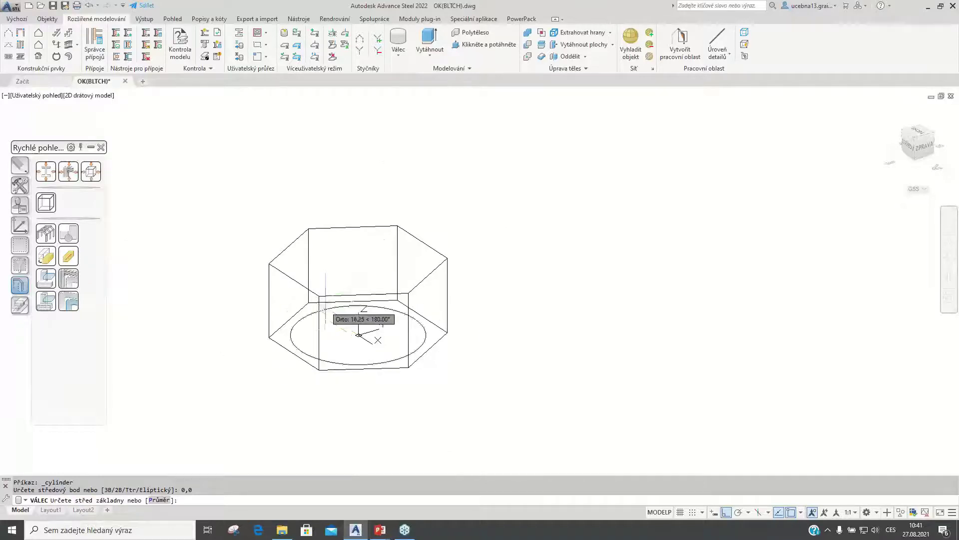
scroll(331, 320, up, 2)
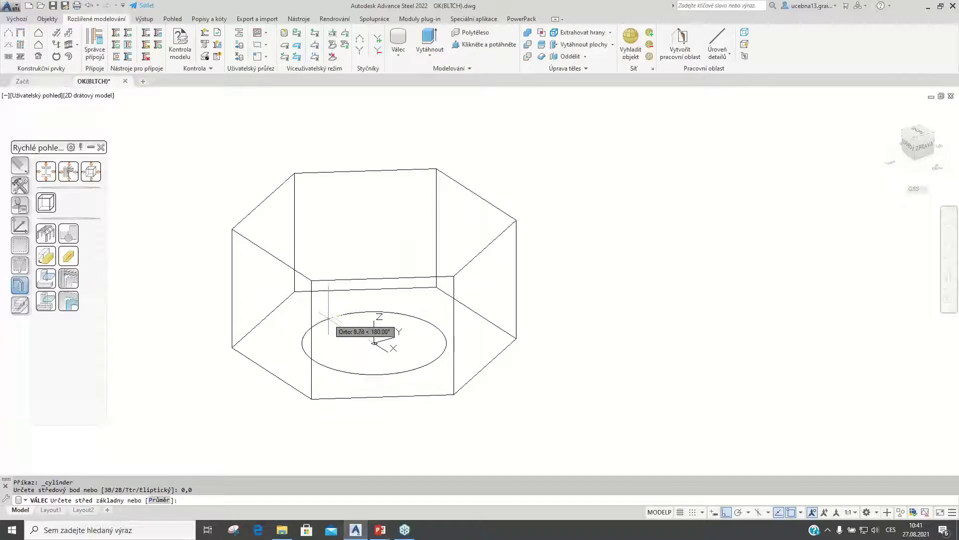
scroll(330, 320, down, 2)
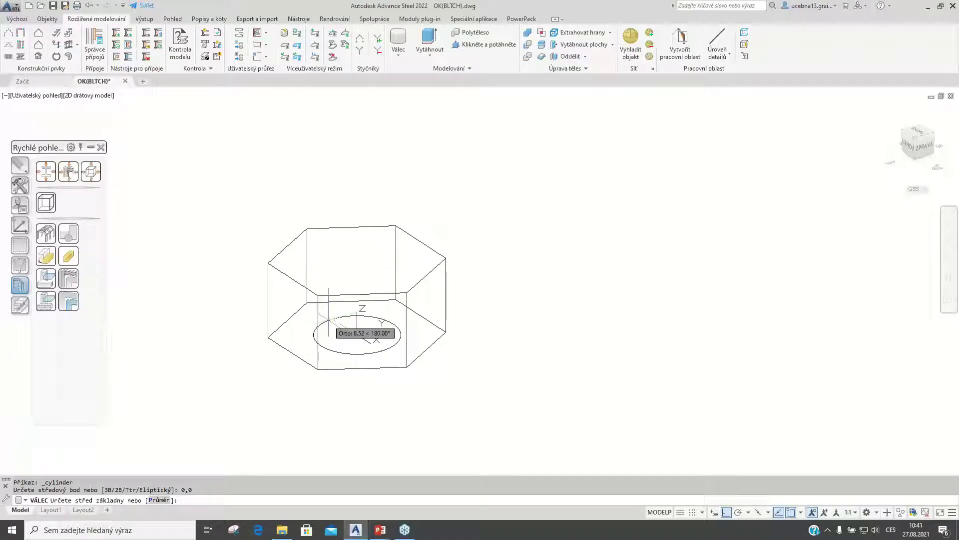
text(10)
key(Return)
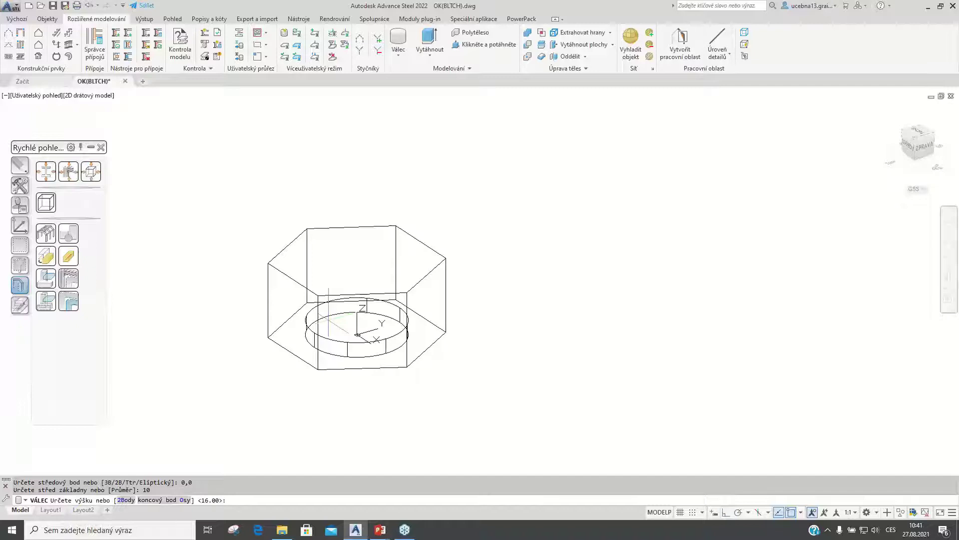
key(Return)
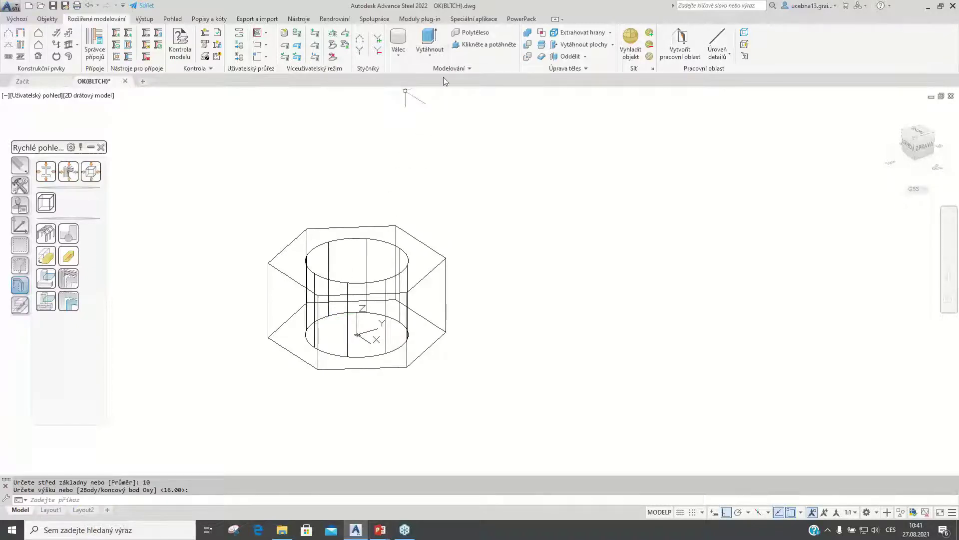
Subtract the cylinder from the hexagonal solid to make the nut's through hole.
click(528, 46)
click(419, 241)
key(Return)
click(389, 245)
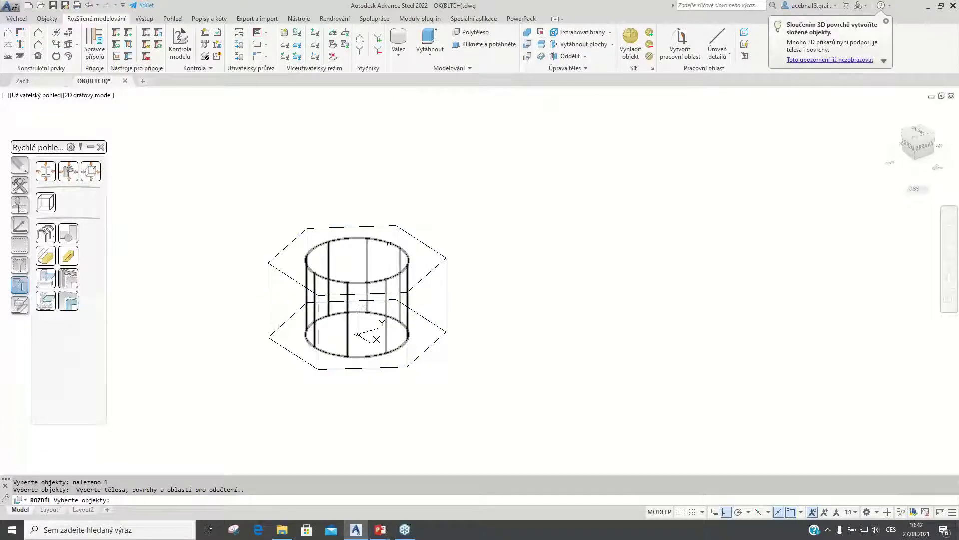
key(Return)
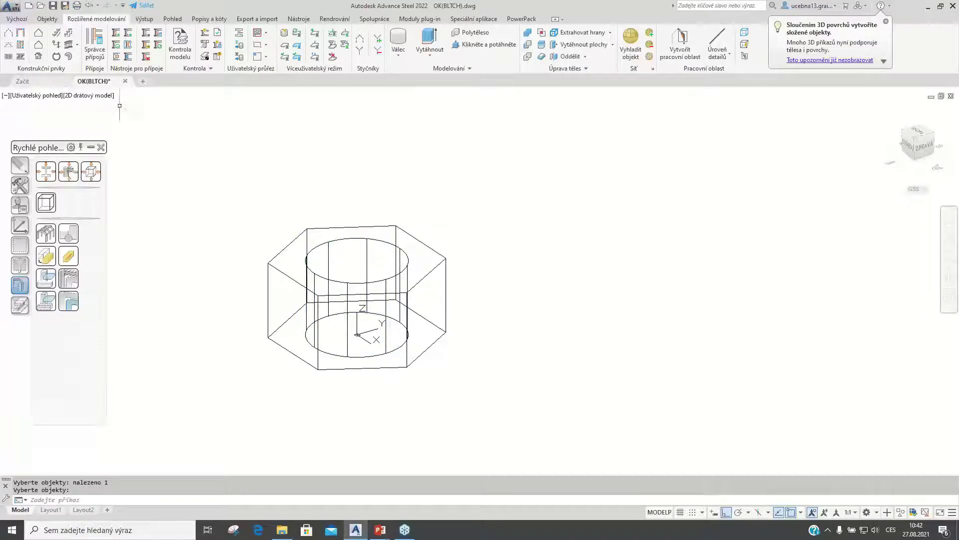
Inspect the nut from a different angle in the Conceptual visual style, then return to 2D wireframe.
click(97, 97)
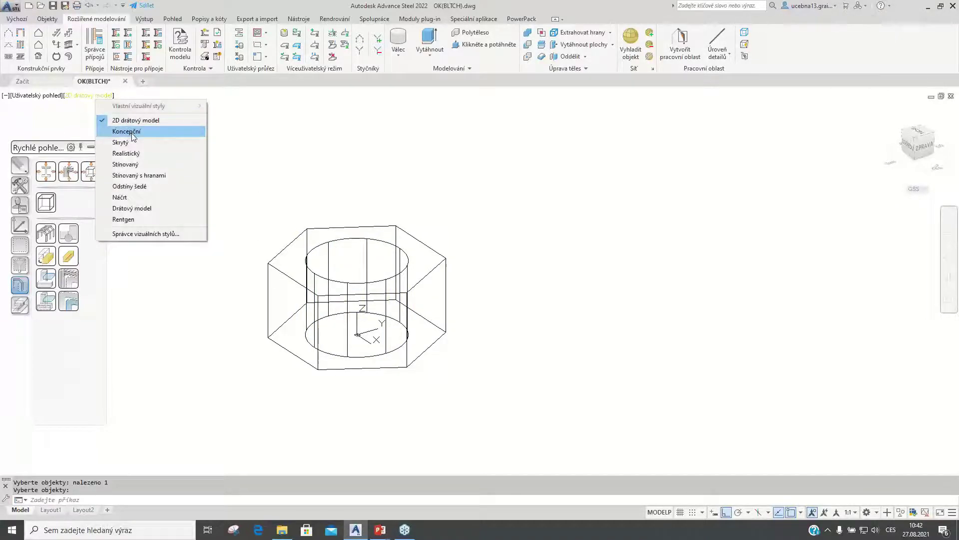
click(133, 131)
shift+middle_drag(330, 280, 341, 294)
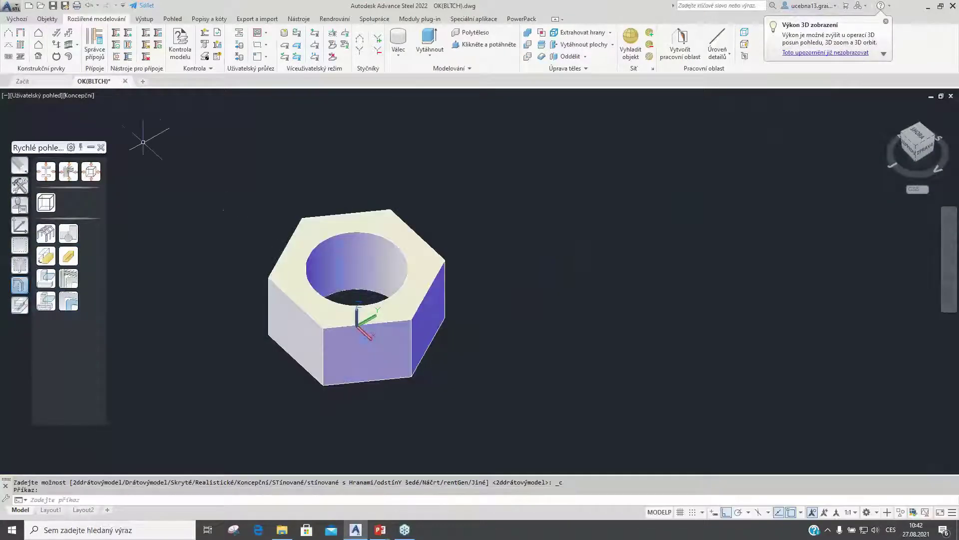
click(79, 97)
click(115, 120)
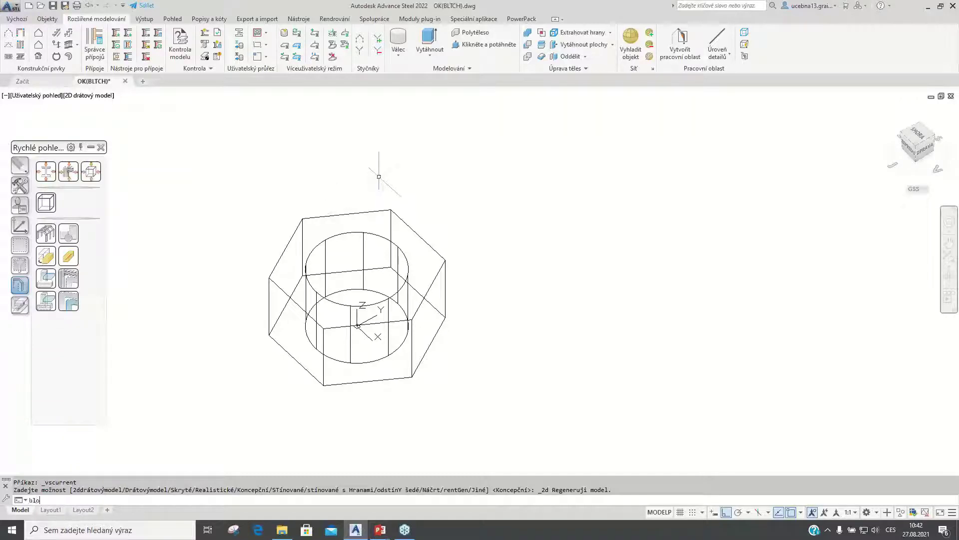
Define the nut solid as a block named Matice M20 with base point 0,0,0, deleting the source object.
key(Return)
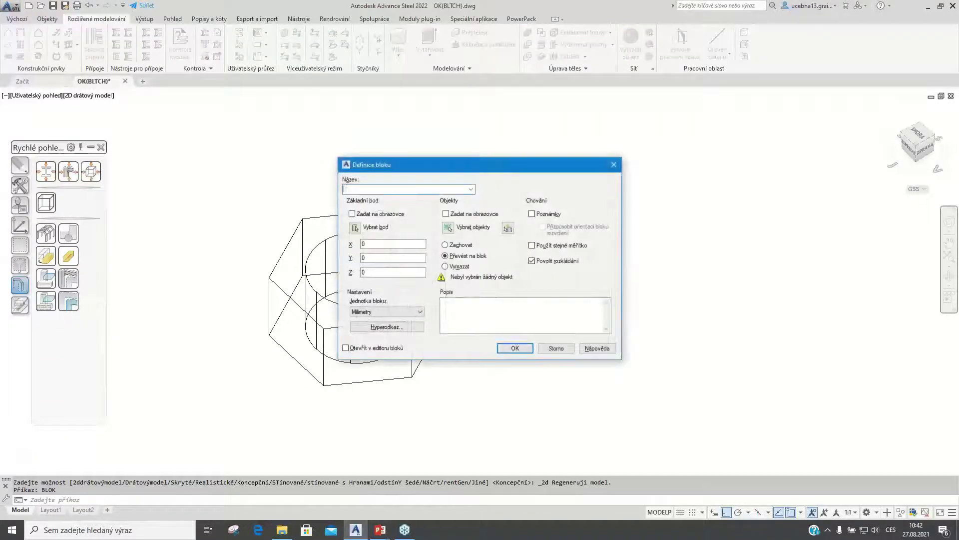
text(Mati)
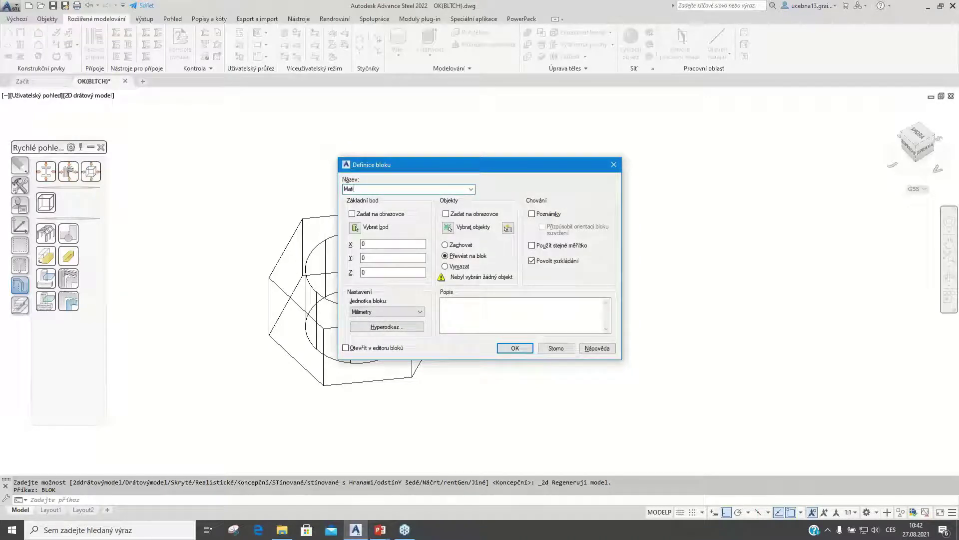
text(ce M20)
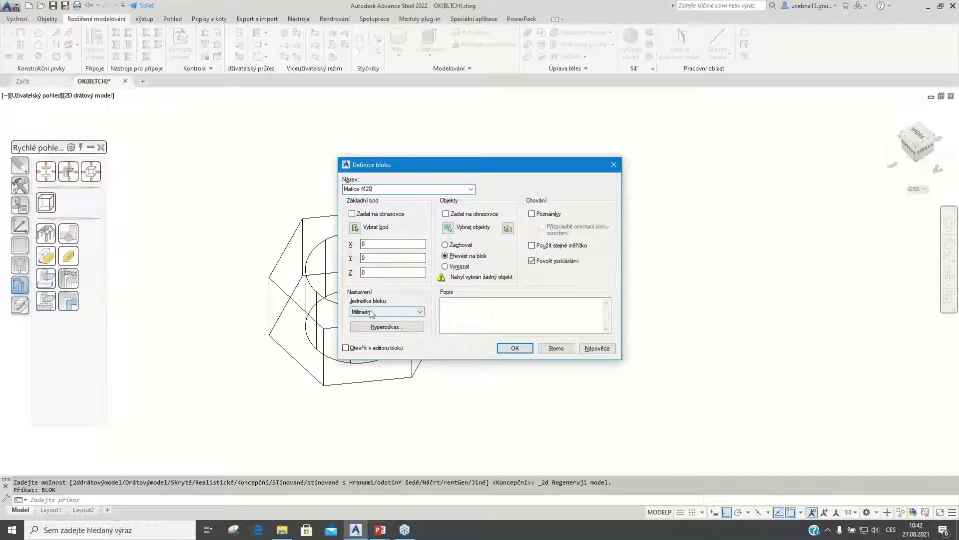
click(448, 228)
click(433, 239)
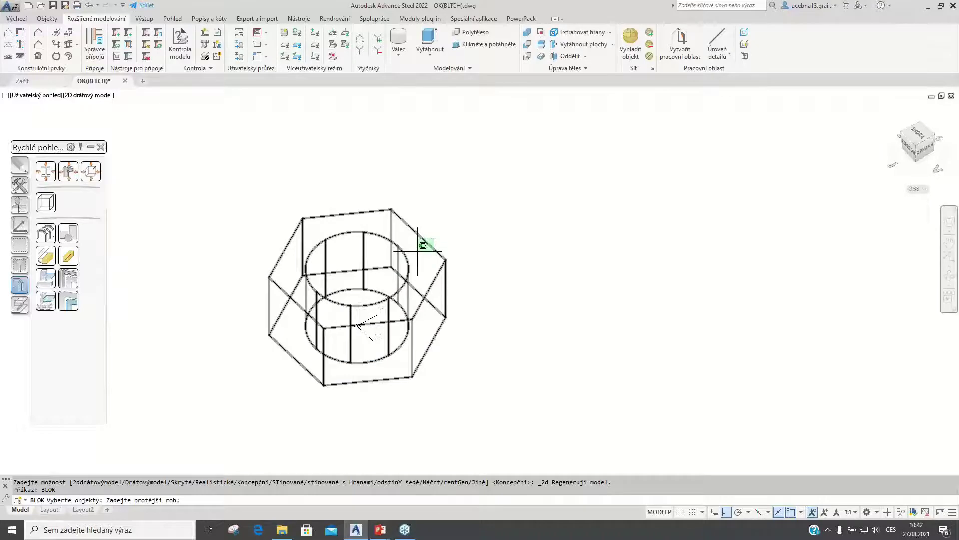
click(417, 252)
key(Return)
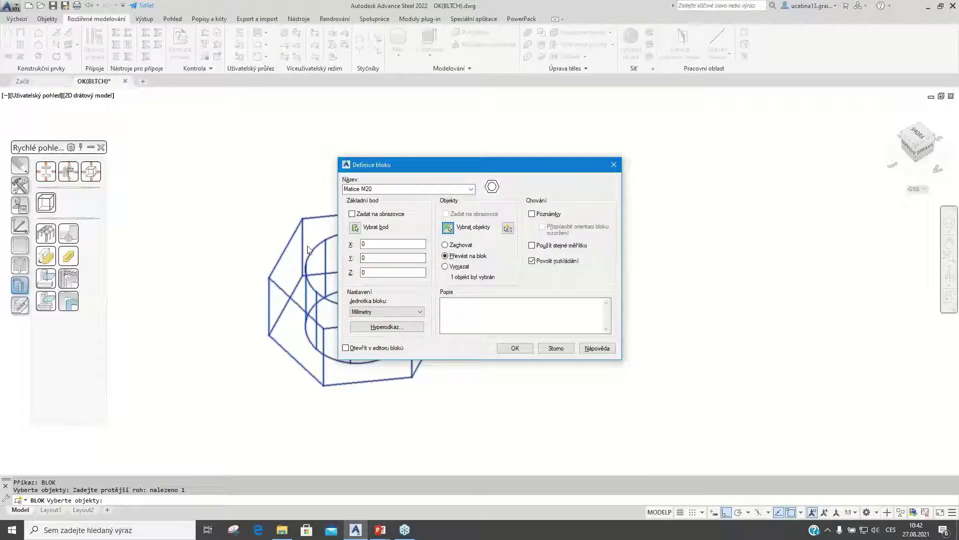
click(445, 266)
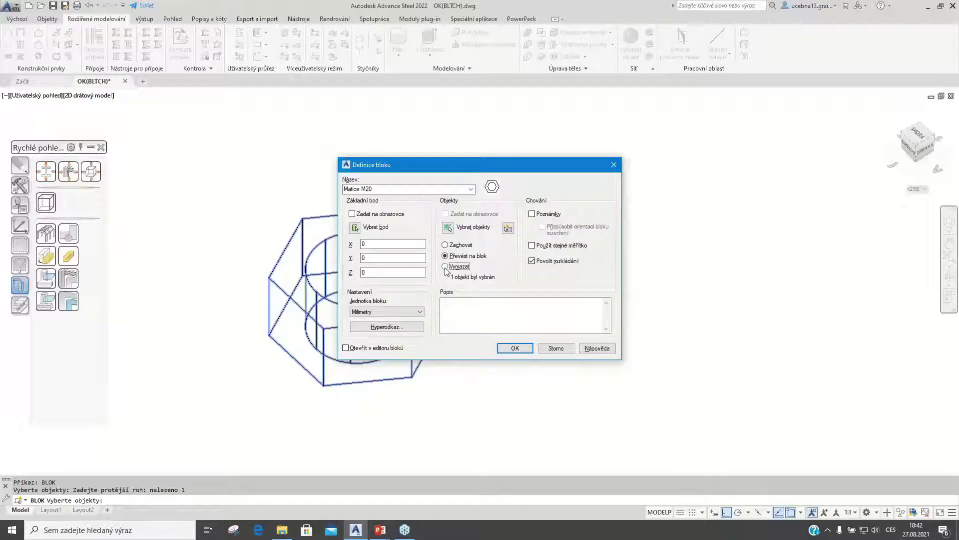
click(515, 349)
Insert an Advance Steel special part at a nearest-snapped point on the lower horizontal beam and dismiss the block name warning.
scroll(450, 269, down, 5)
scroll(495, 340, up, 4)
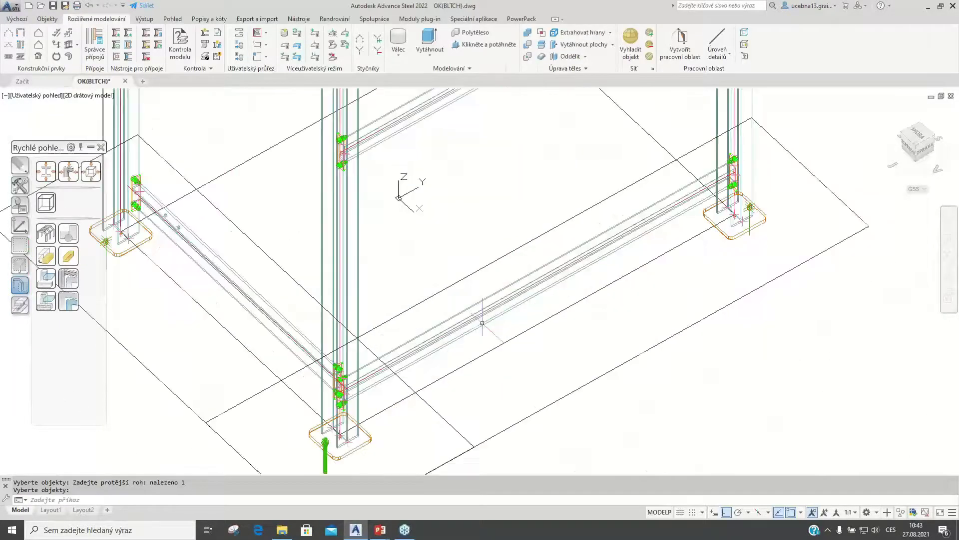
scroll(423, 300, up, 3)
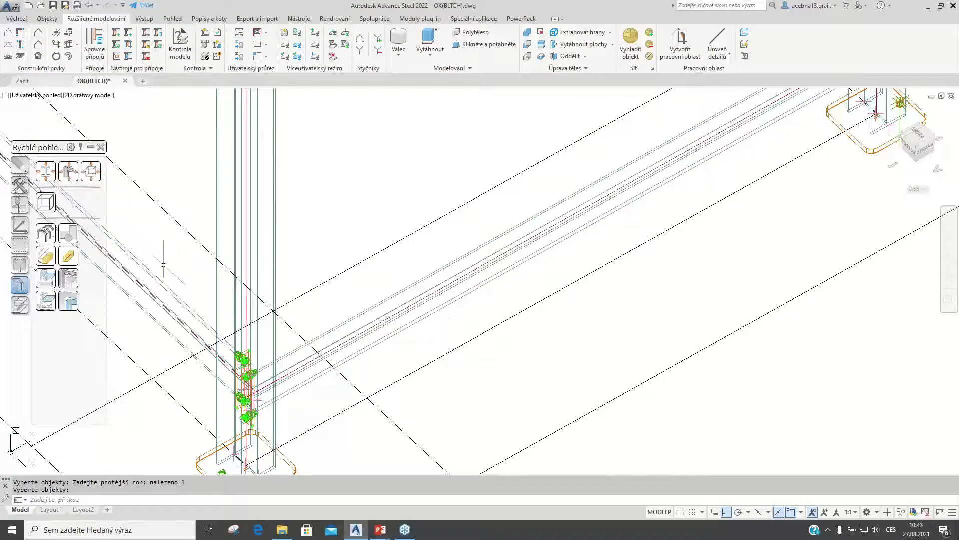
click(22, 186)
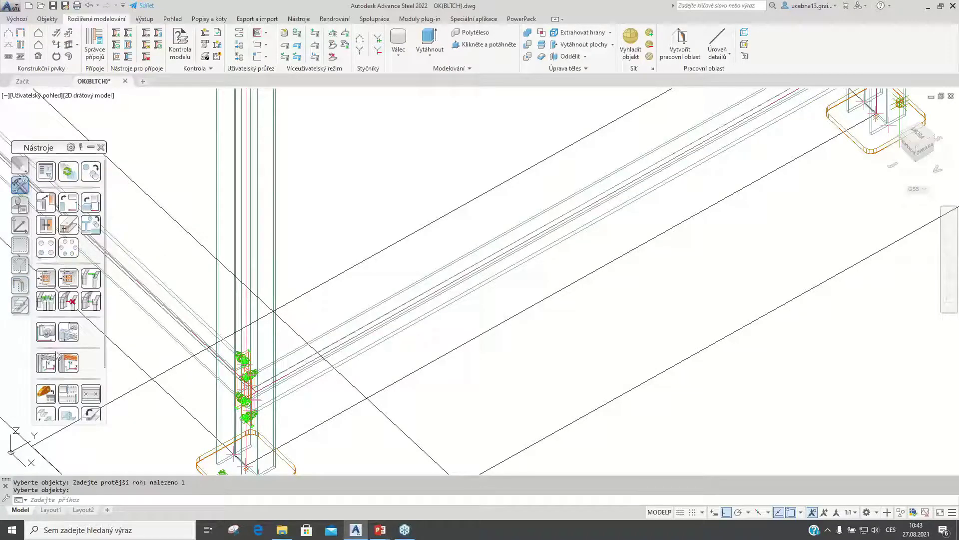
scroll(42, 287, down, 2)
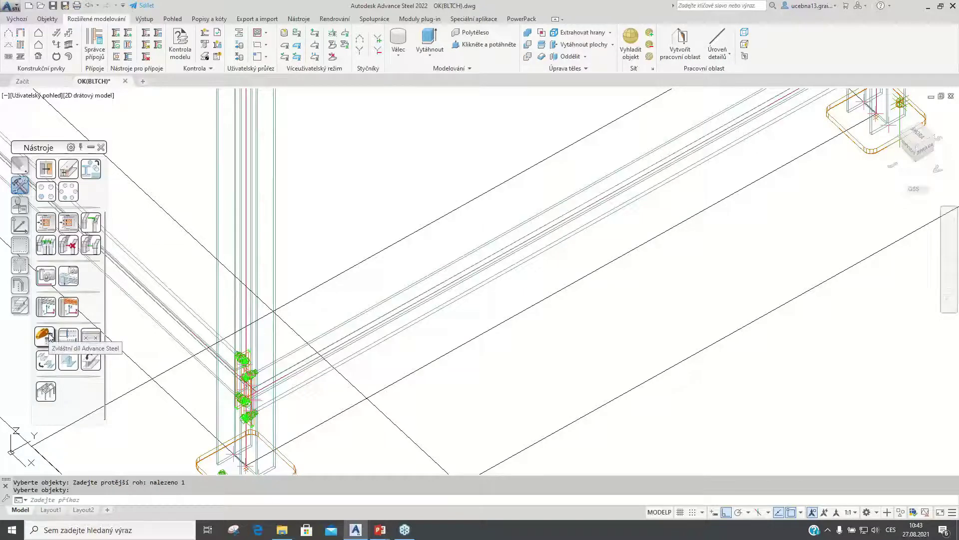
click(49, 336)
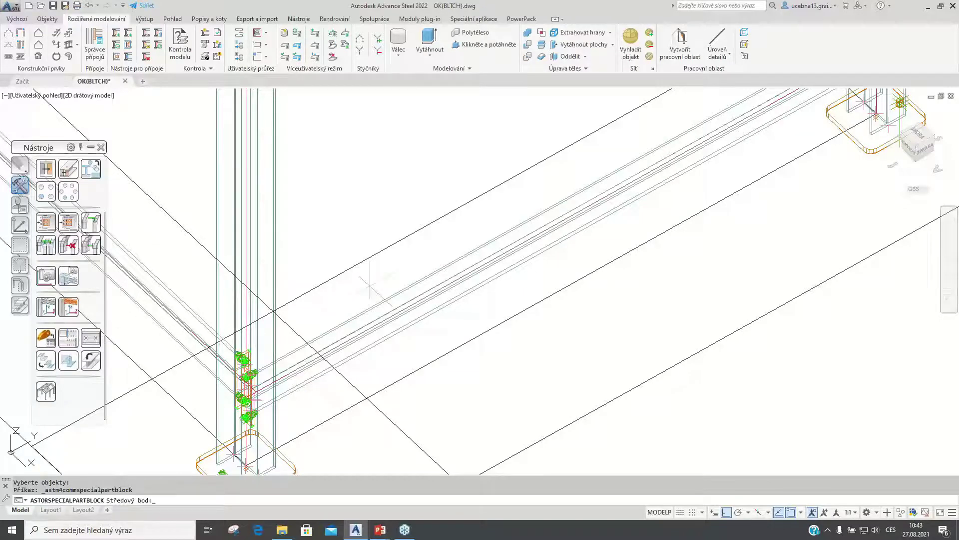
text(_nej)
key(space)
click(425, 276)
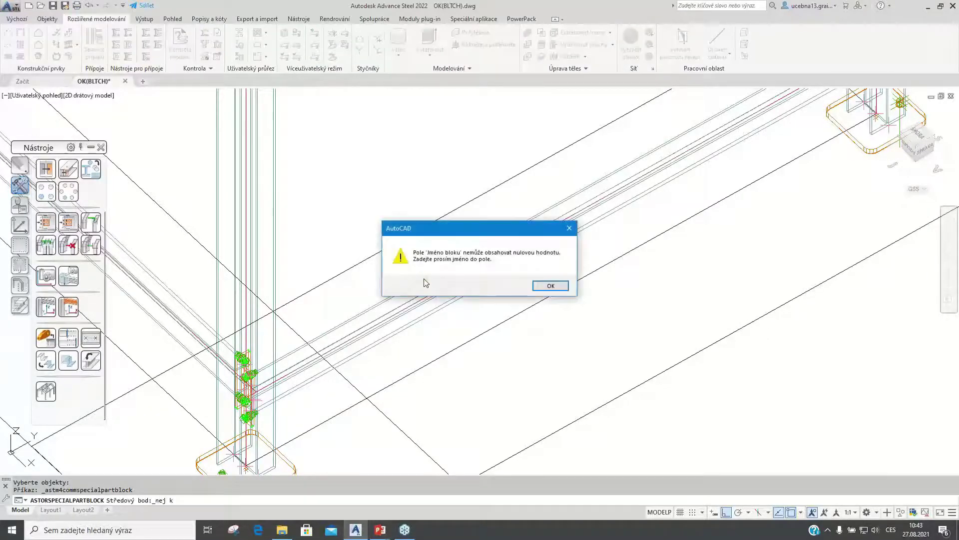
click(550, 287)
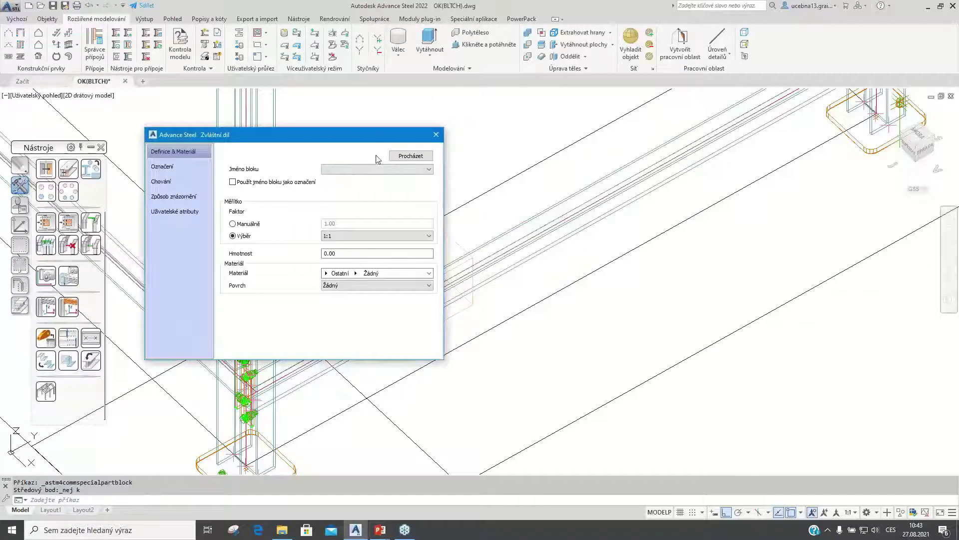
Assign the Matice M20 block to the special part, use the block name as its designation, and check the name under the marking properties.
drag(368, 133, 330, 99)
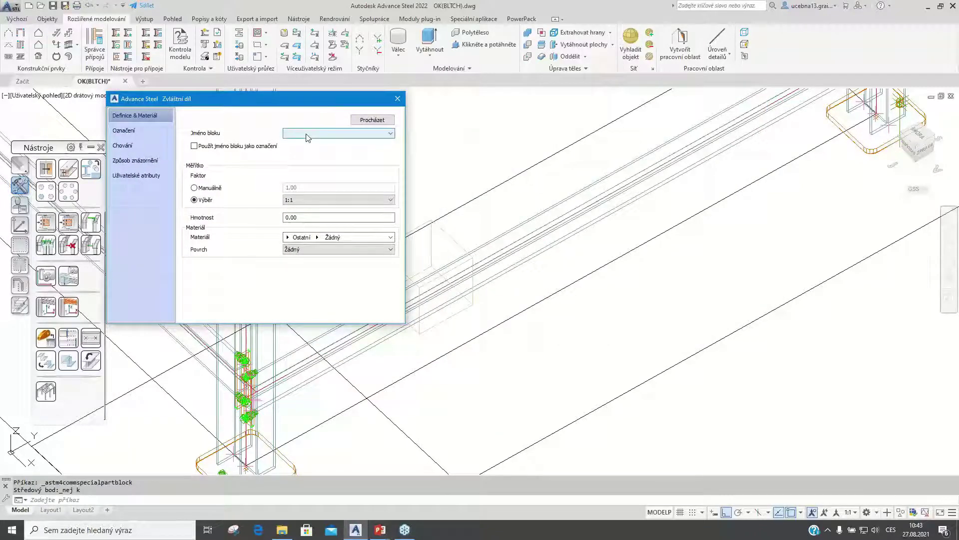
click(307, 133)
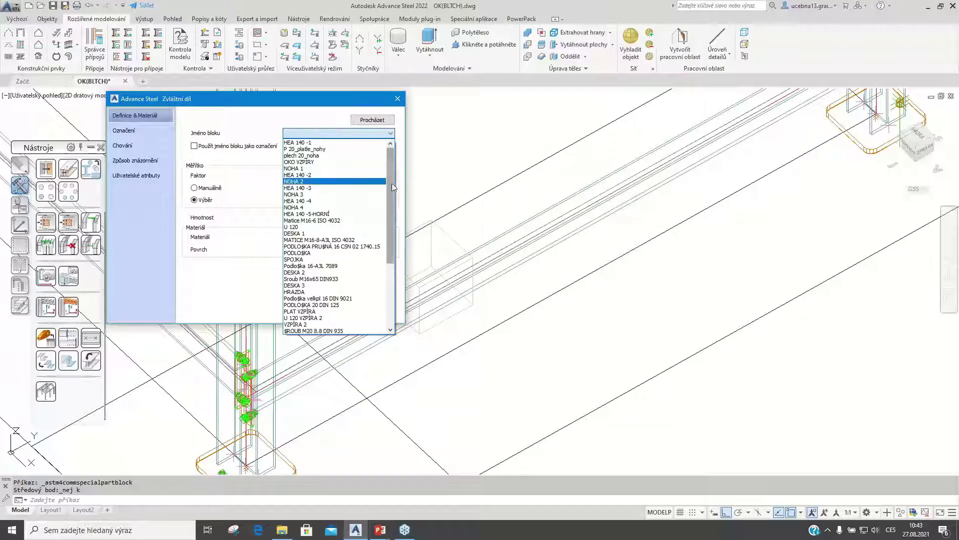
drag(393, 187, 388, 260)
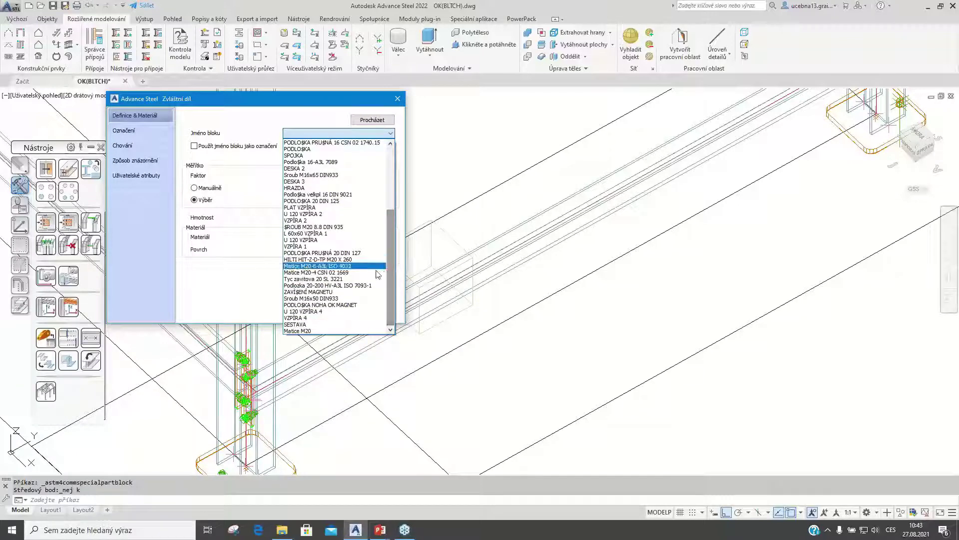
click(302, 331)
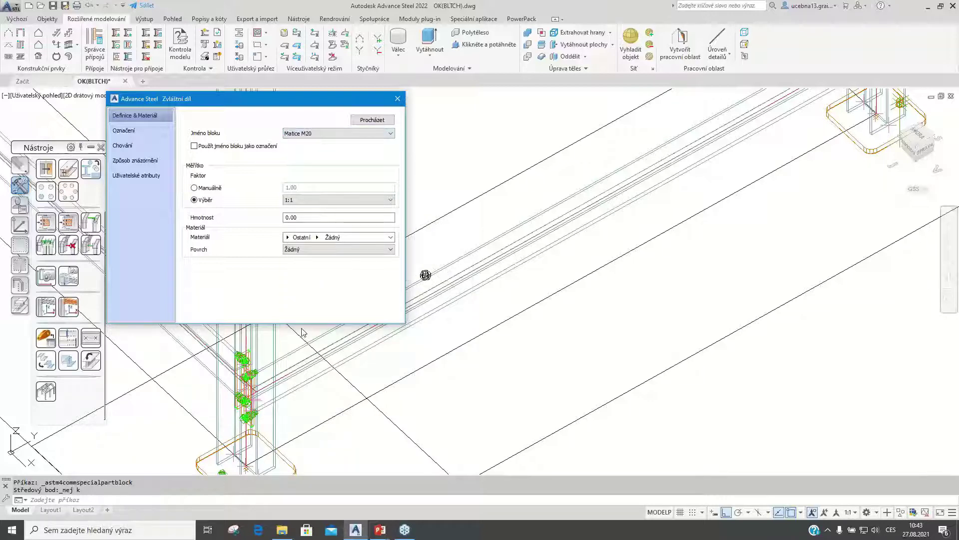
click(194, 146)
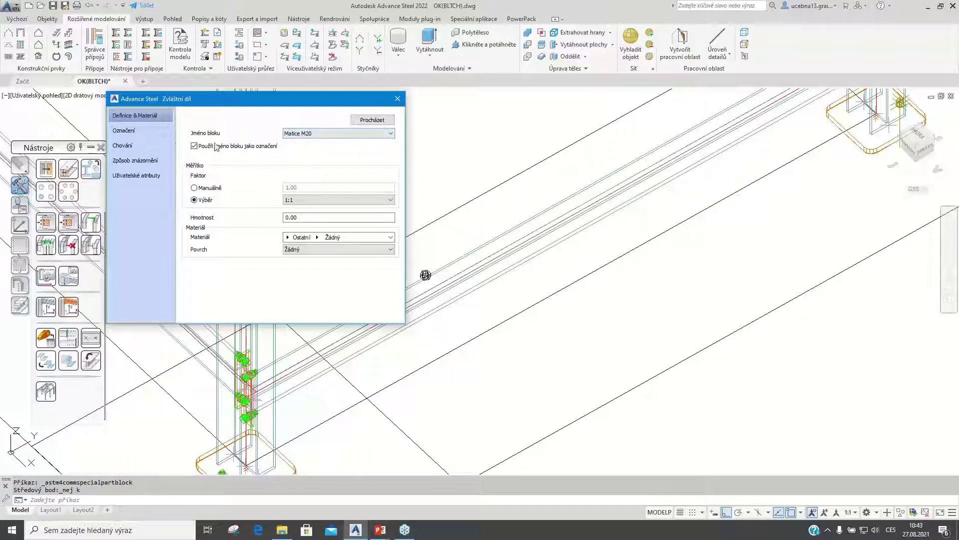
click(151, 131)
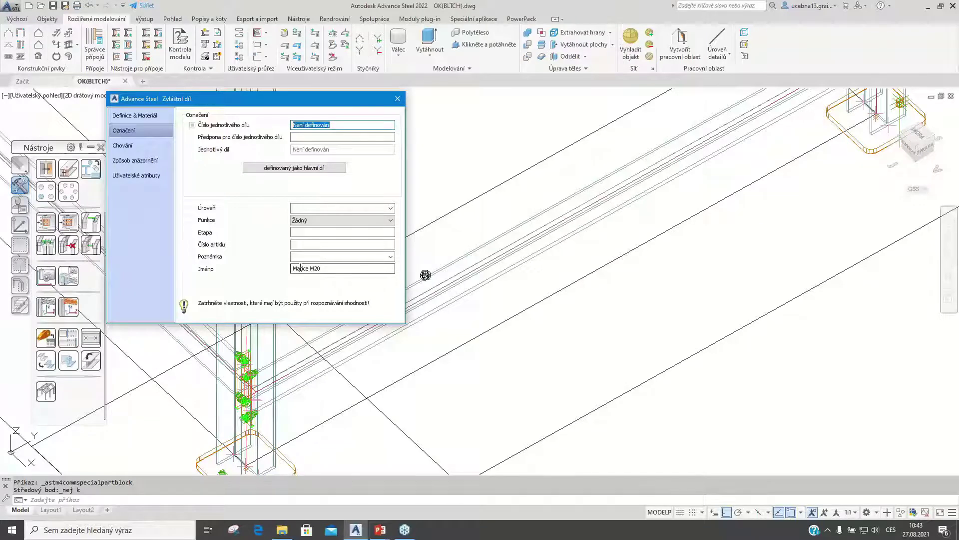
click(136, 117)
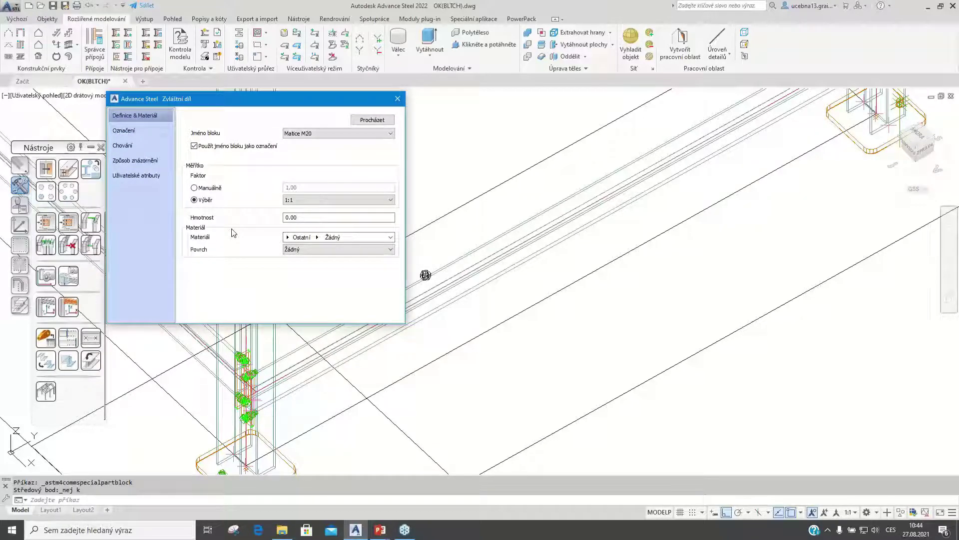
Set the special part's weight to 0.1 and close its properties.
double_click(299, 217)
text(1)
click(317, 239)
click(398, 98)
Move the nut a short distance so it sits over the lower beam's flange, using two freely picked points.
scroll(420, 275, up, 6)
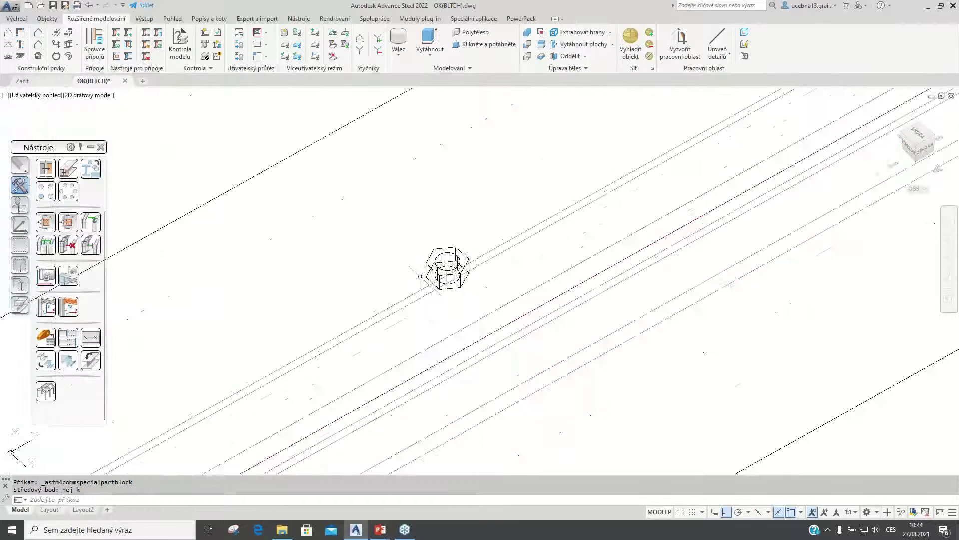
click(20, 165)
click(46, 172)
click(458, 298)
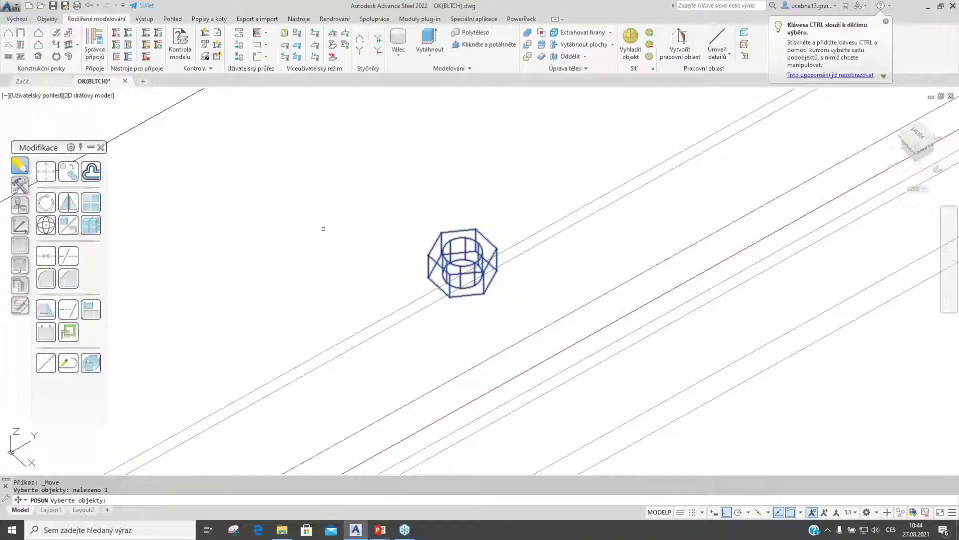
key(Return)
click(299, 188)
click(337, 221)
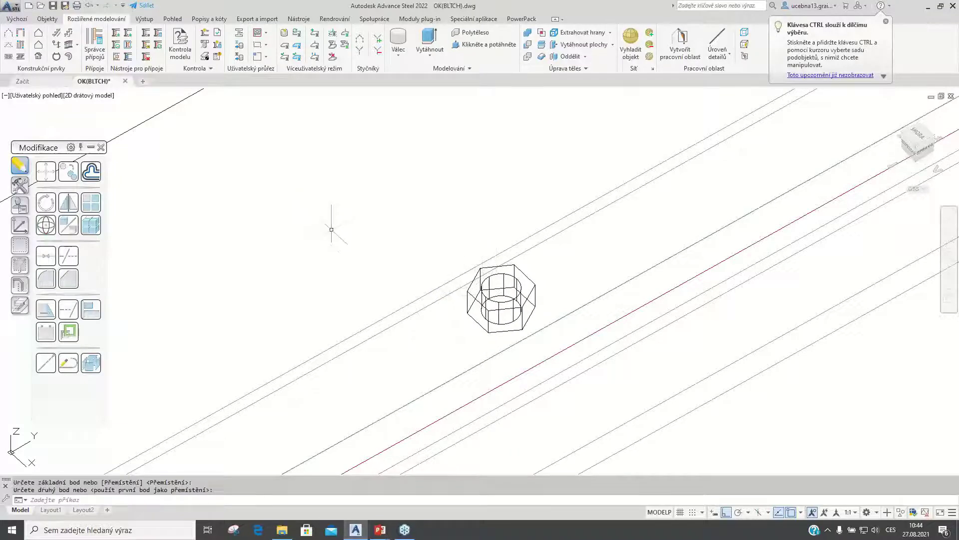
Weld the nut to the lower beam with a weld point at an endpoint of the nut, keeping the default fillet weld settings.
scroll(316, 246, down, 6)
scroll(320, 253, up, 4)
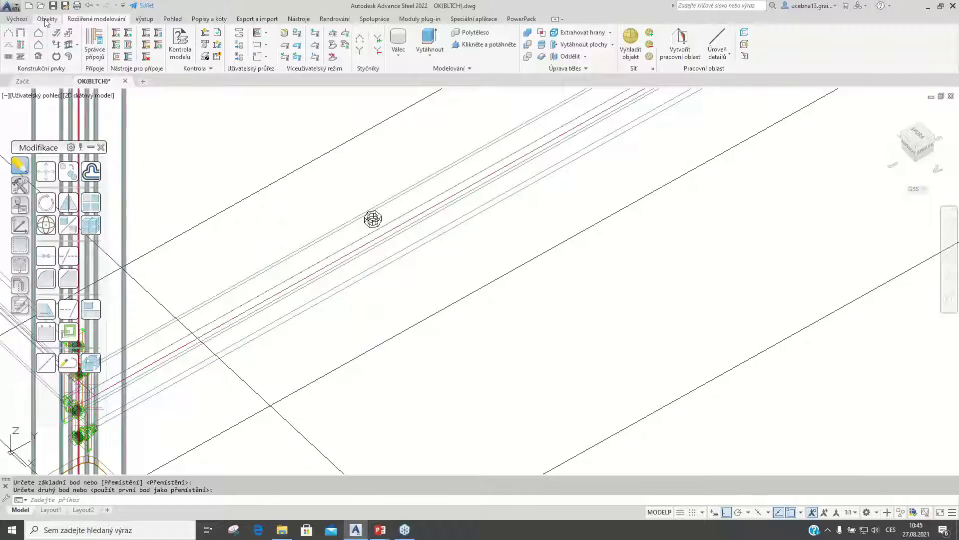
click(16, 19)
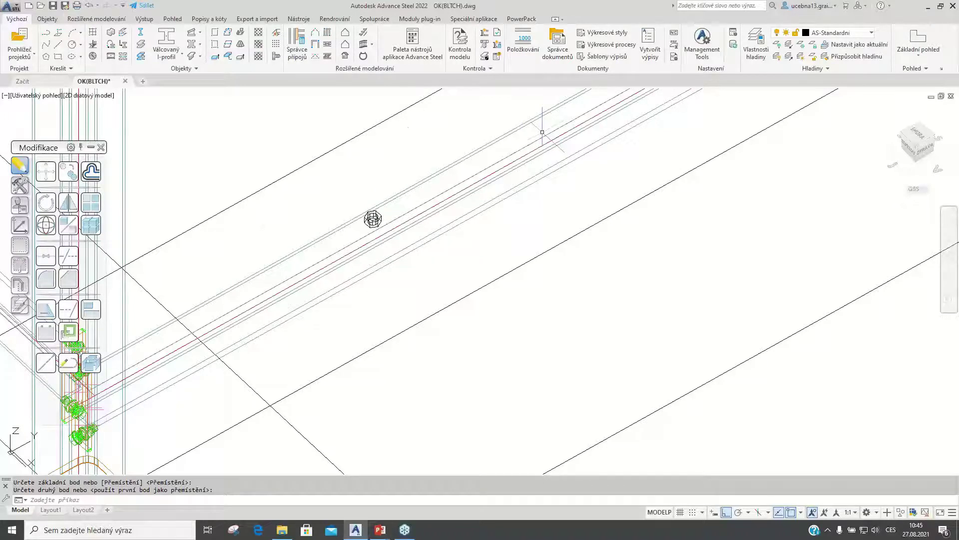
click(47, 19)
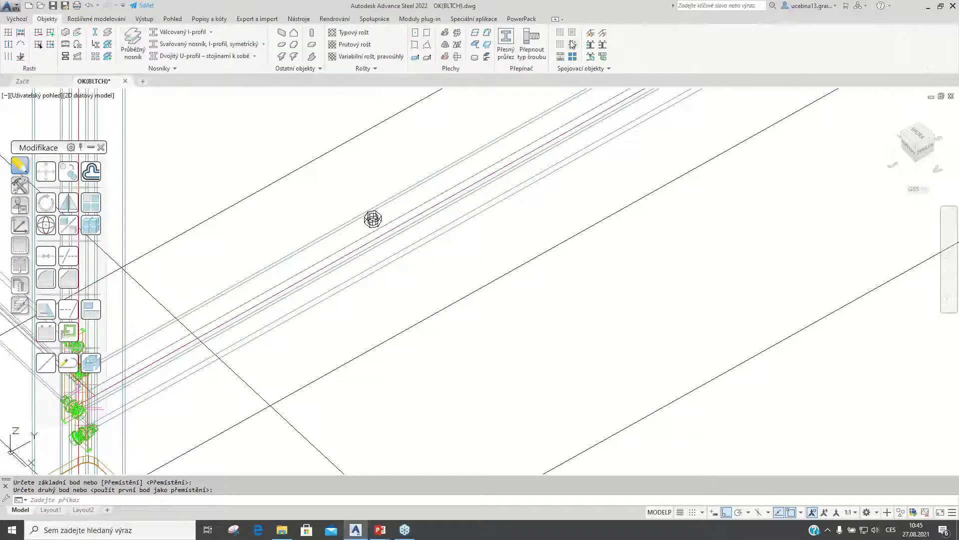
click(591, 33)
click(370, 220)
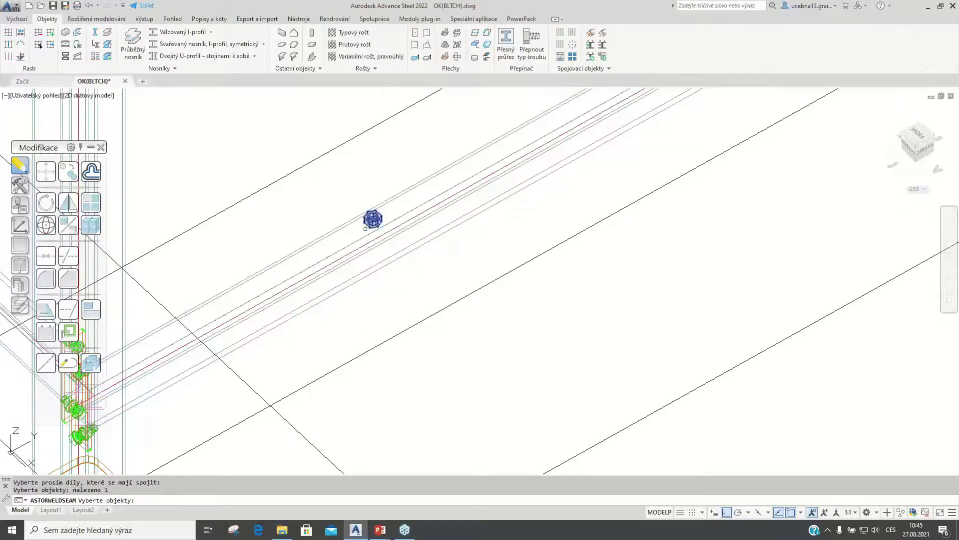
click(351, 224)
key(Return)
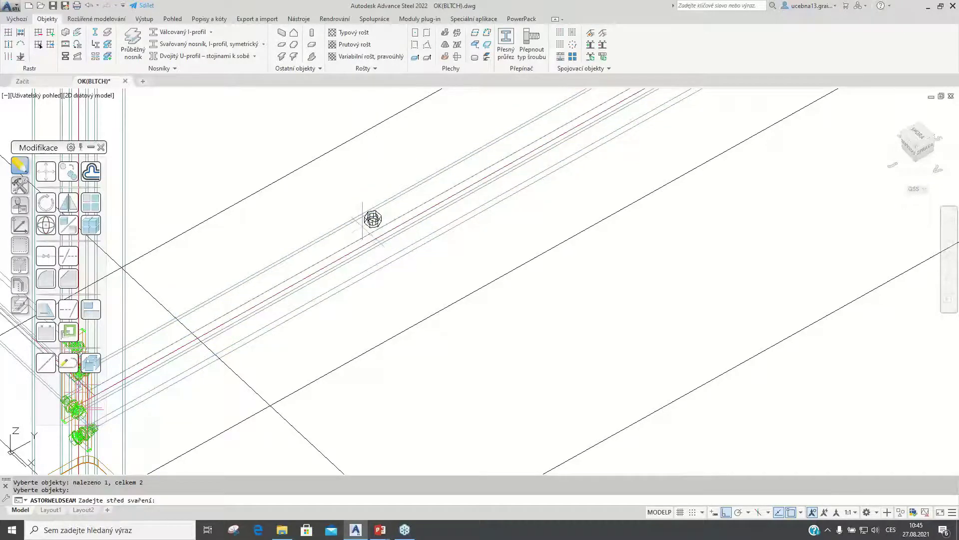
scroll(365, 218, up, 4)
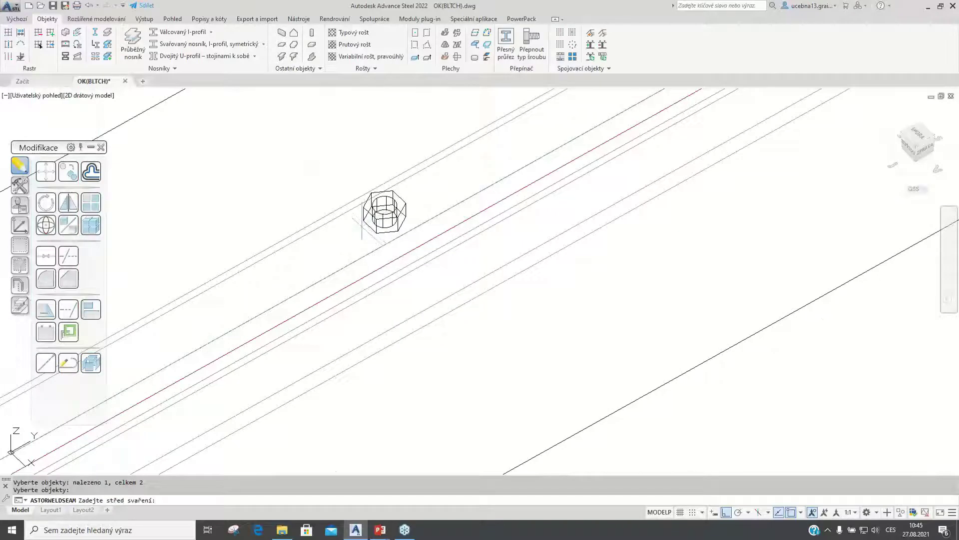
text(kon)
key(Return)
click(369, 229)
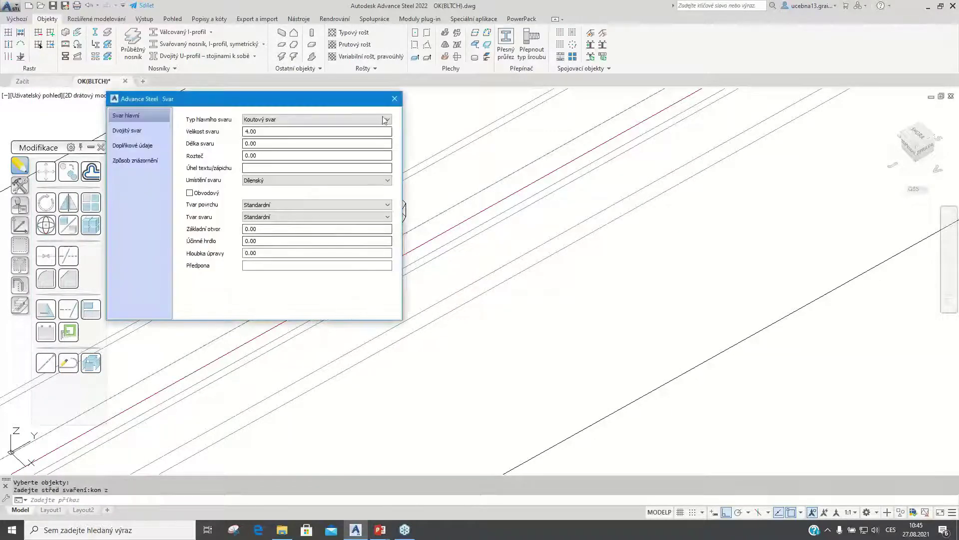
click(394, 98)
Save the steel structure drawing.
scroll(380, 205, down, 5)
scroll(417, 207, up, 3)
scroll(364, 285, up, 2)
middle_drag(364, 285, 389, 250)
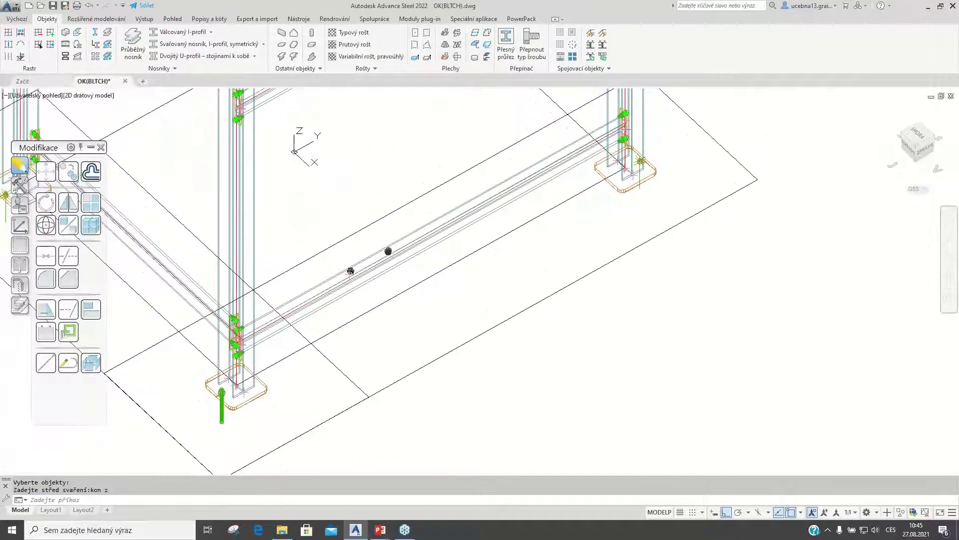
click(53, 7)
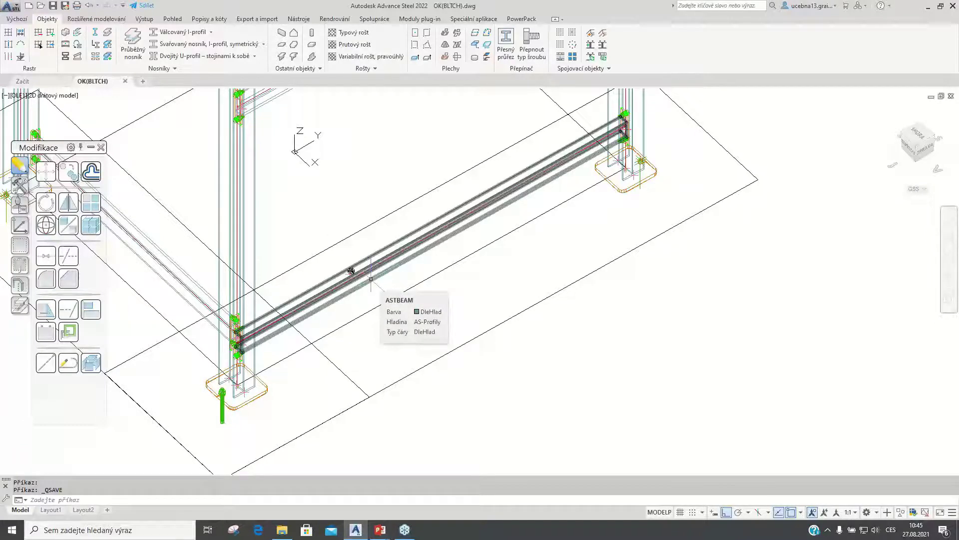
Number the model's parts, starting single parts at 100 and main parts at 1 with increment 1, and dismiss the numbering results.
click(144, 18)
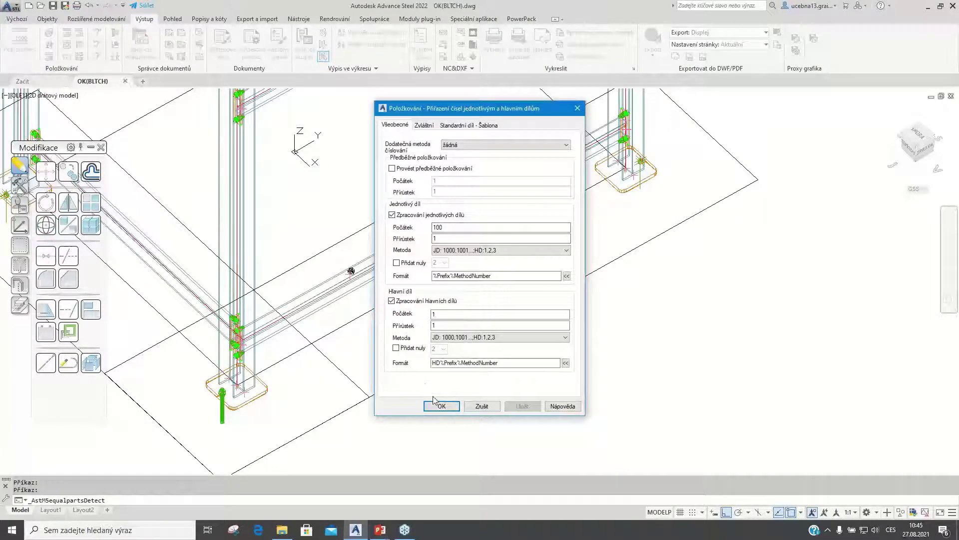
click(441, 406)
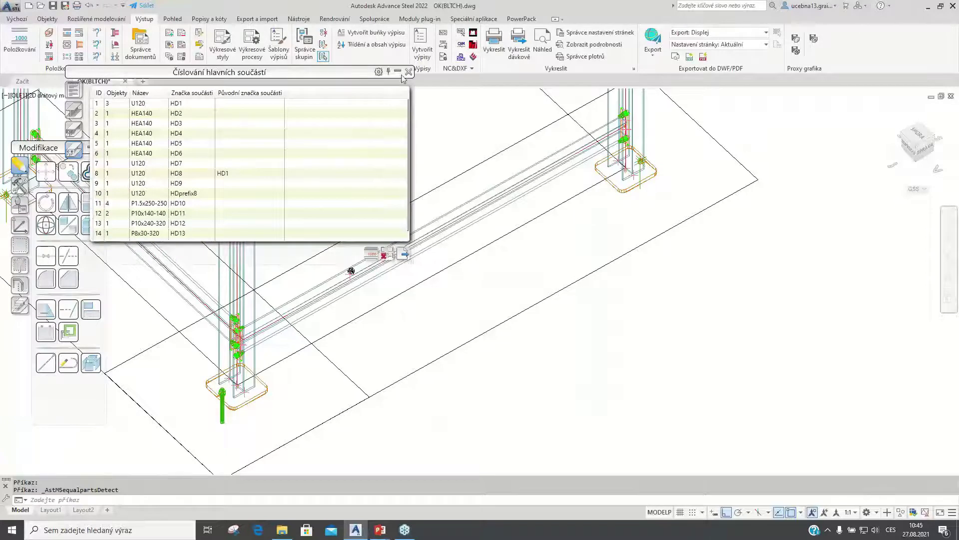
click(408, 72)
Generate an A3 shop drawing of the lower beam as a selected main part, with drawing number 1 and increment 1.
click(417, 252)
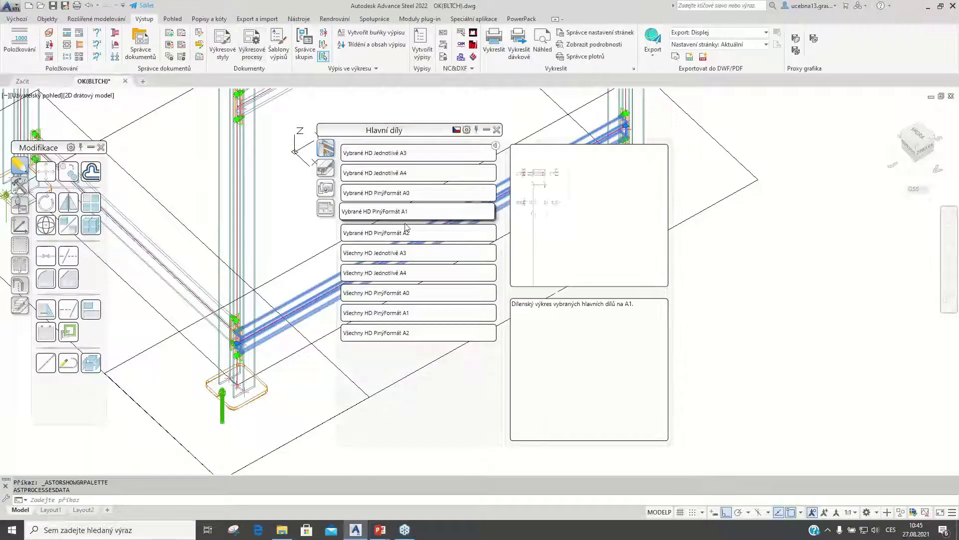
click(325, 208)
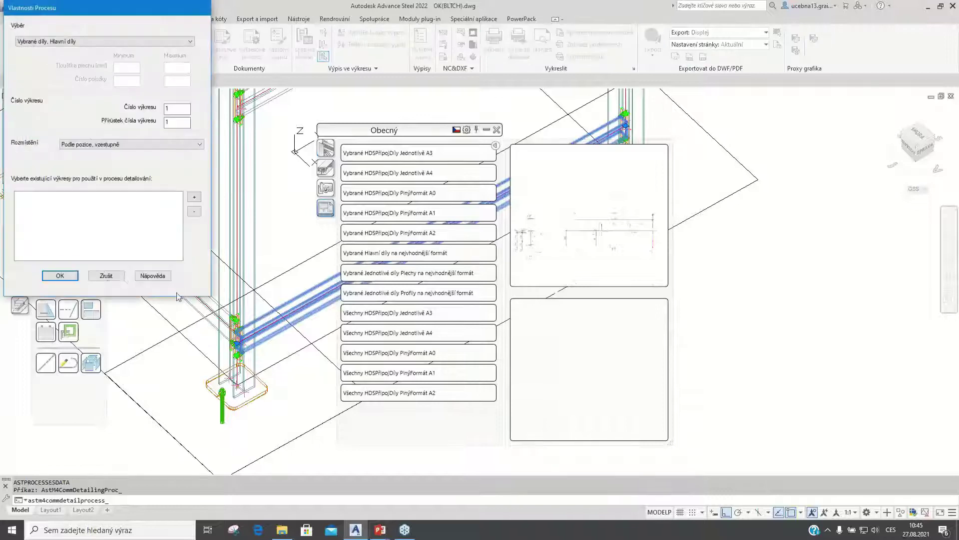
click(70, 278)
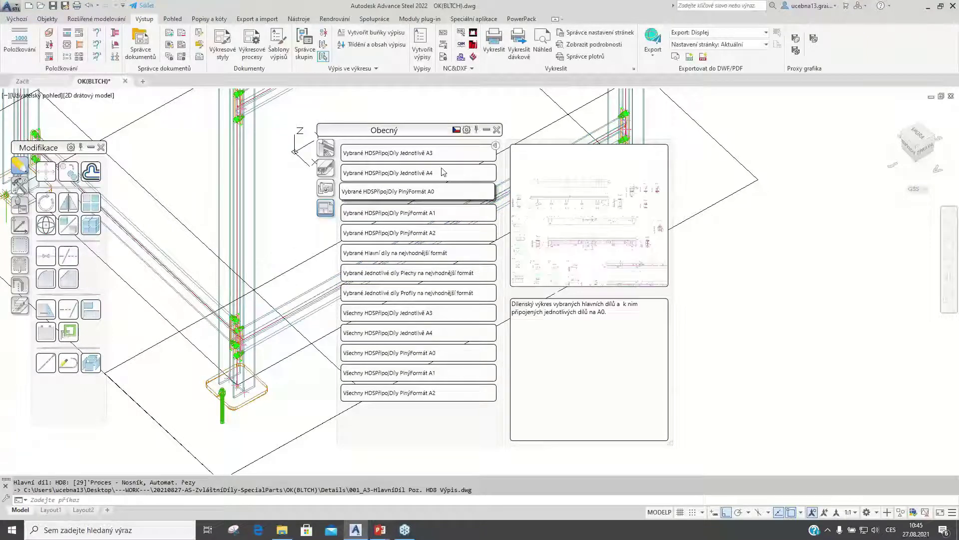
click(497, 130)
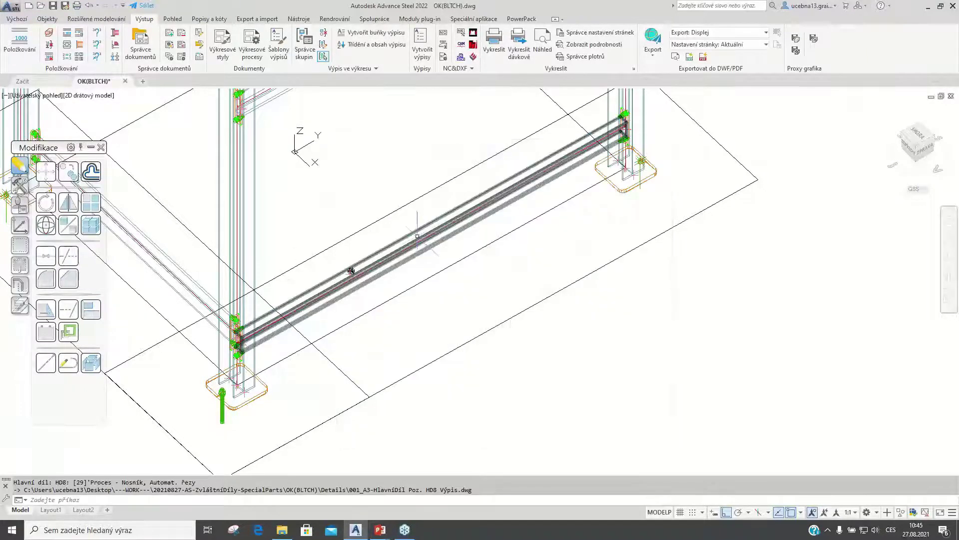
Open the detail drawing linked to the lower beam.
click(351, 270)
right_click(413, 231)
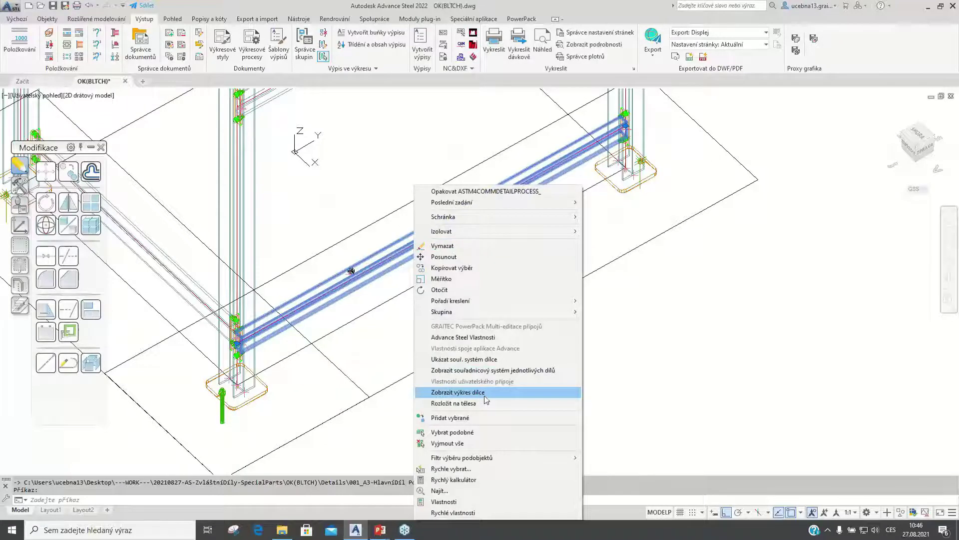
click(485, 395)
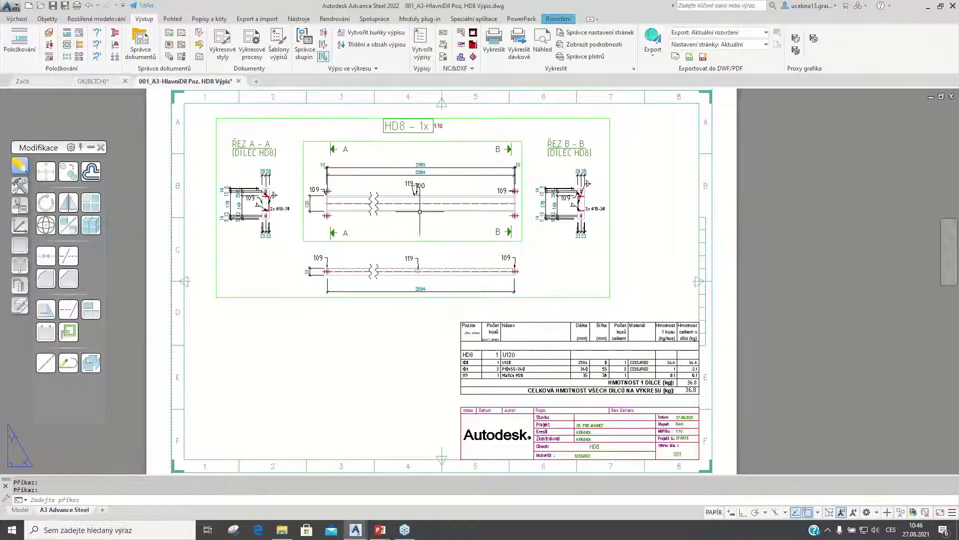
Examine the beam's shop drawing for the Matice M20 entry in the parts list and the nut's position labels in the views.
scroll(420, 190, up, 2)
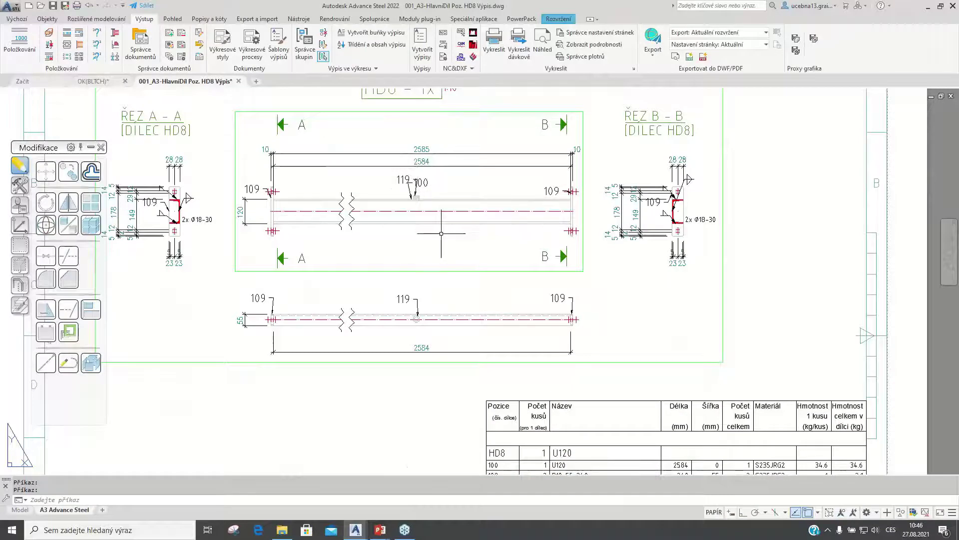
mouse_move(497, 267)
middle_down()
mouse_move(489, 272)
mouse_move(419, 211)
middle_up()
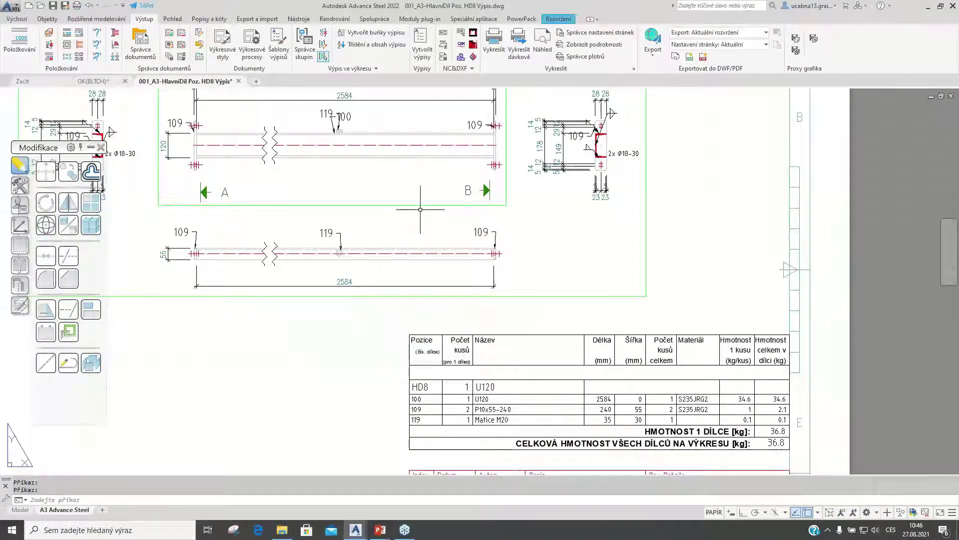
middle_drag(493, 307, 440, 227)
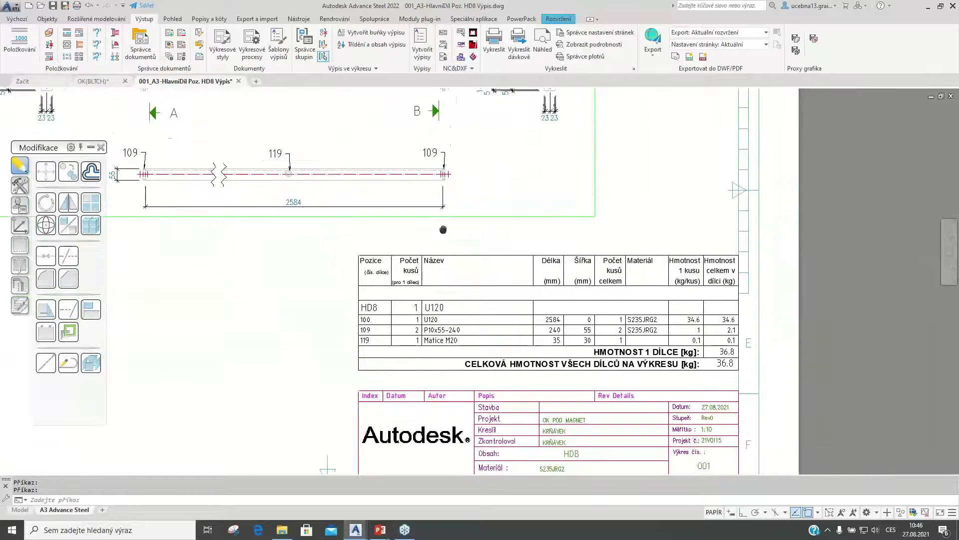
scroll(425, 333, up, 6)
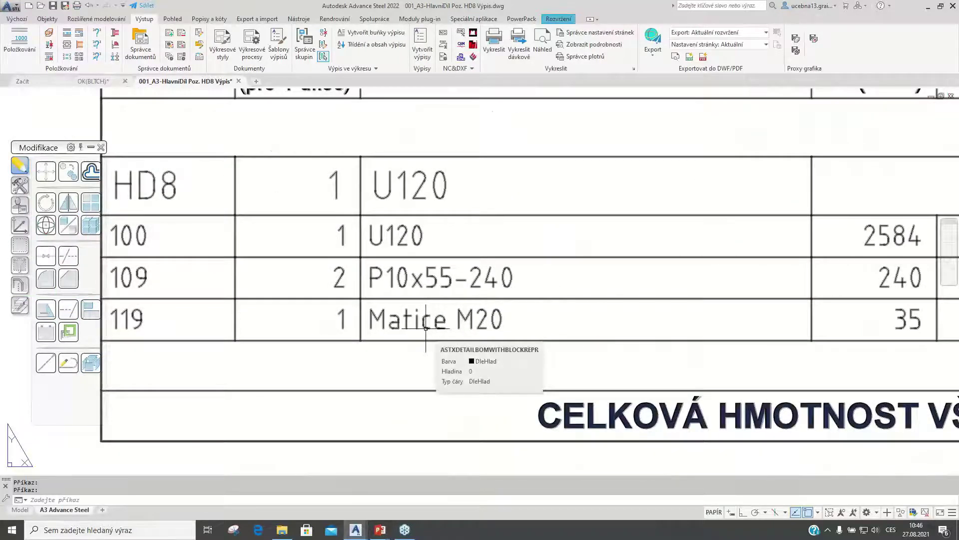
scroll(426, 328, down, 8)
middle_drag(360, 212, 378, 248)
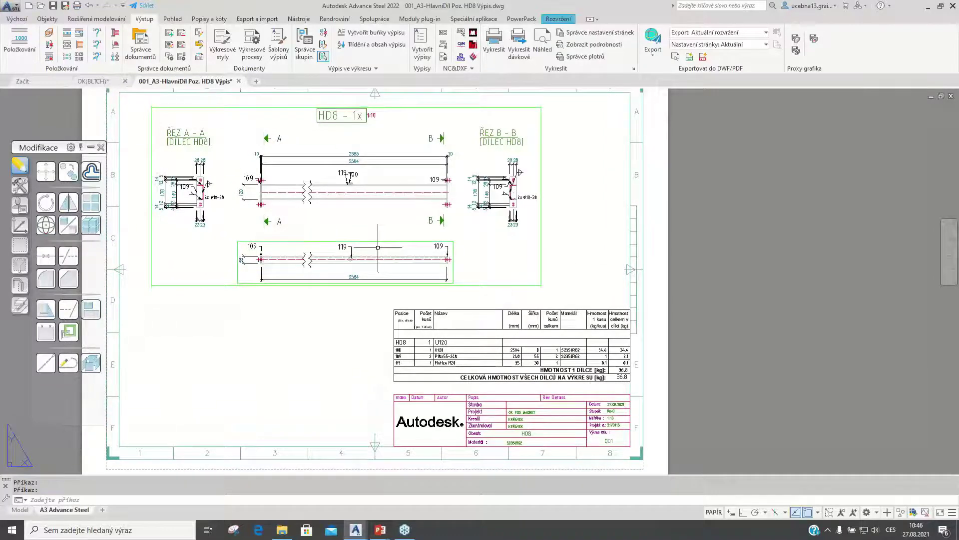
scroll(358, 264, up, 2)
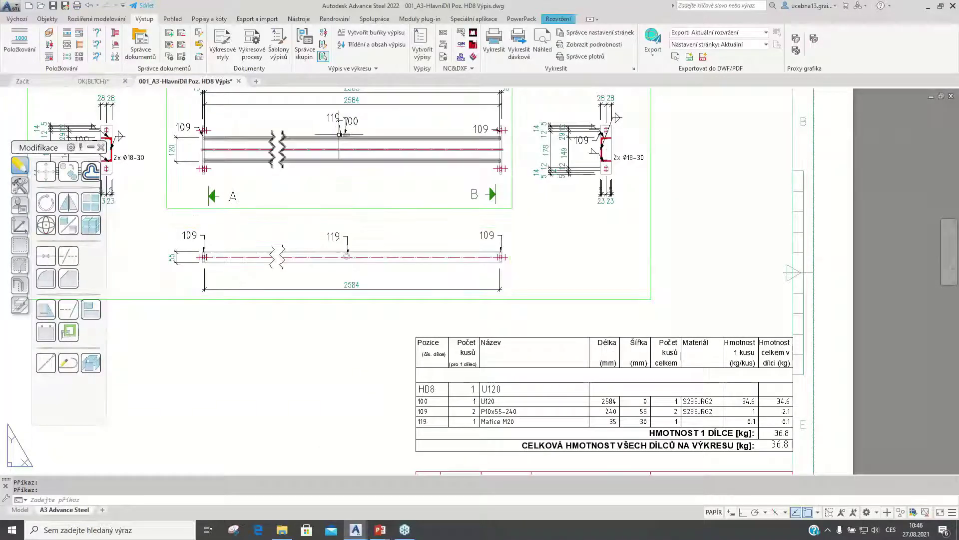
scroll(339, 134, up, 4)
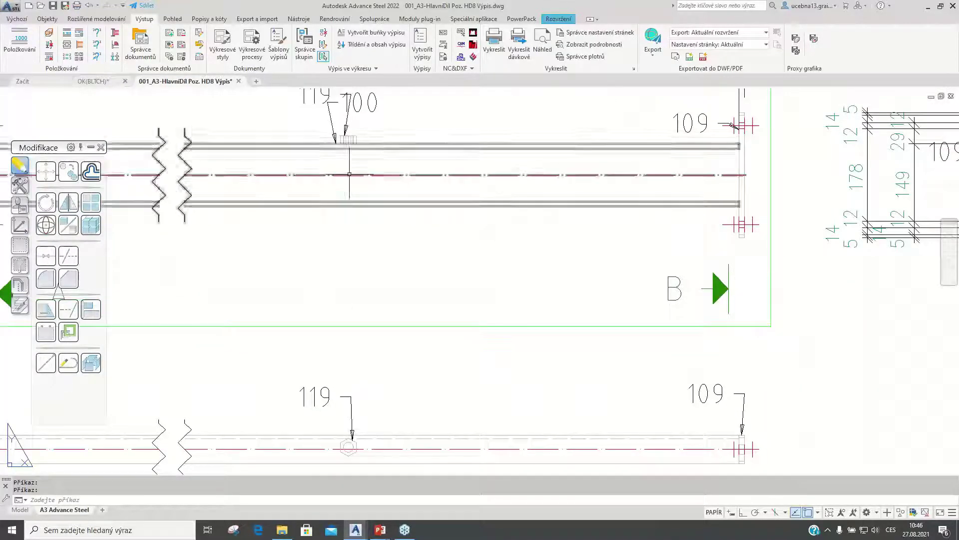
mouse_move(346, 223)
middle_down()
mouse_move(374, 240)
mouse_move(388, 145)
middle_up()
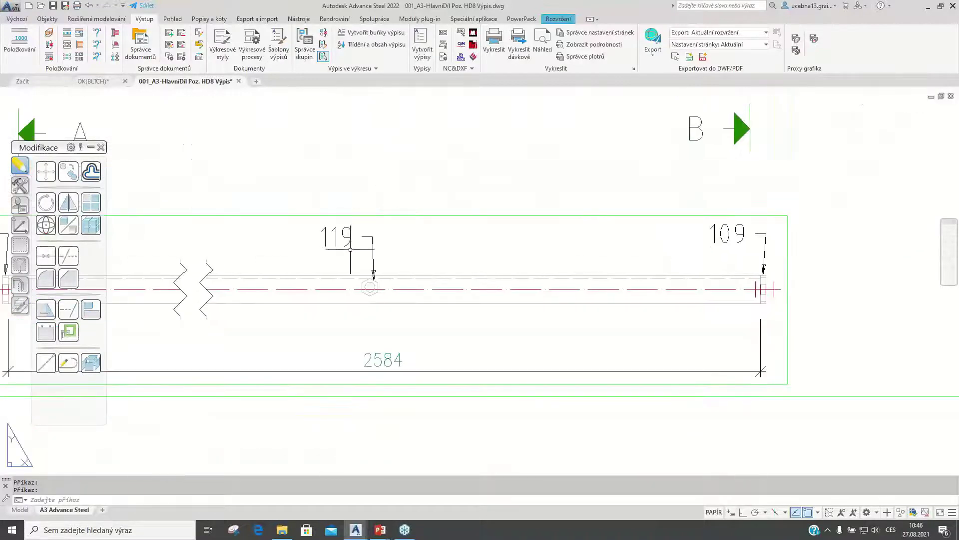
Review the whole beam drawing sheet, and switch to the PowerPoint slideshow on creating special parts.
scroll(329, 265, down, 6)
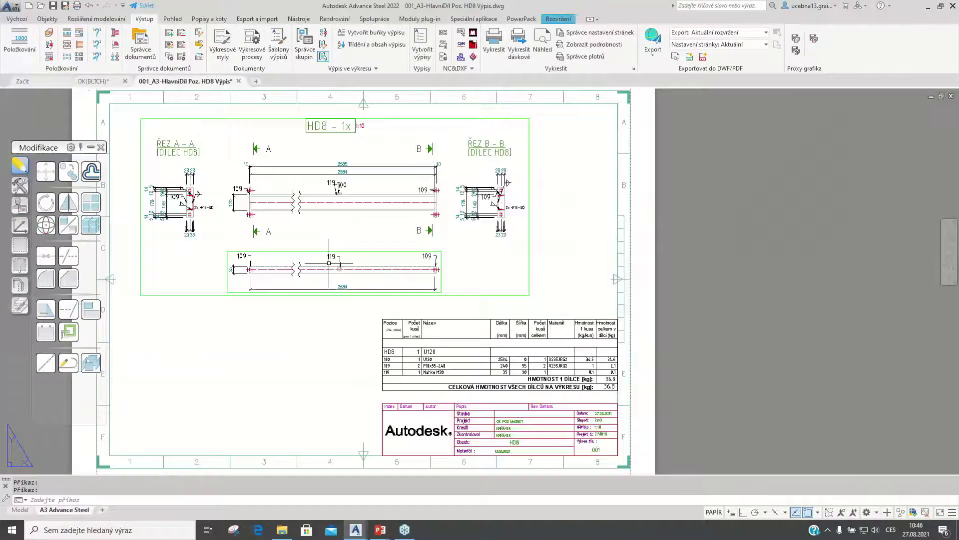
scroll(366, 270, down, 1)
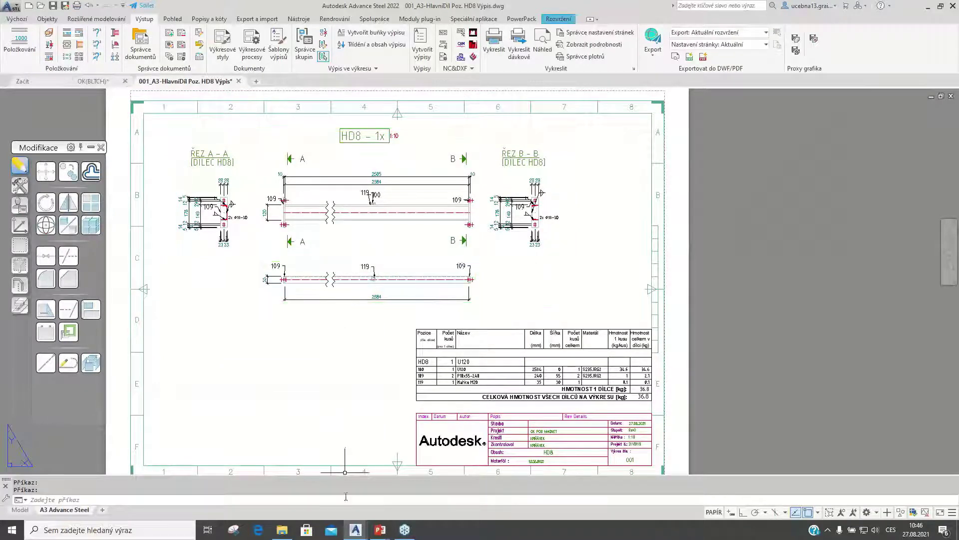
mouse_move(381, 536)
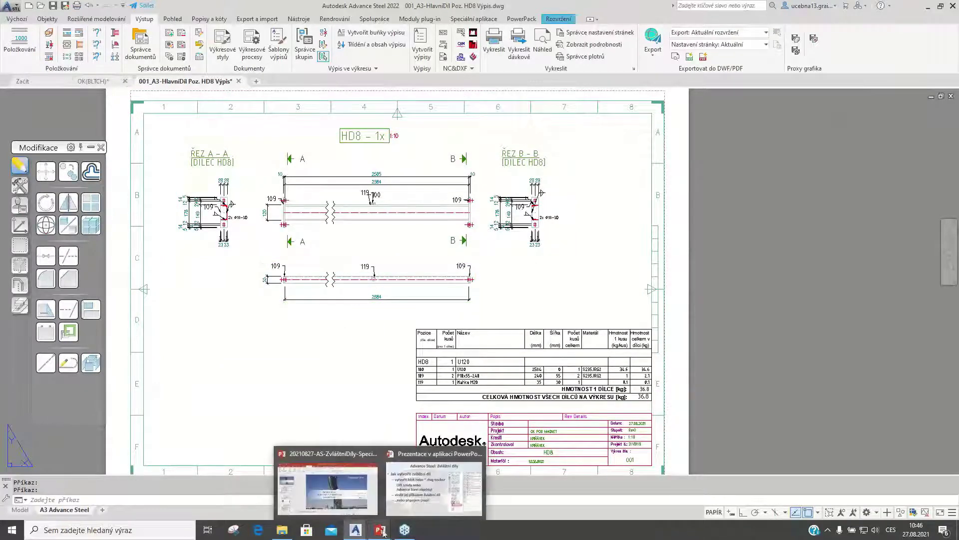
click(434, 487)
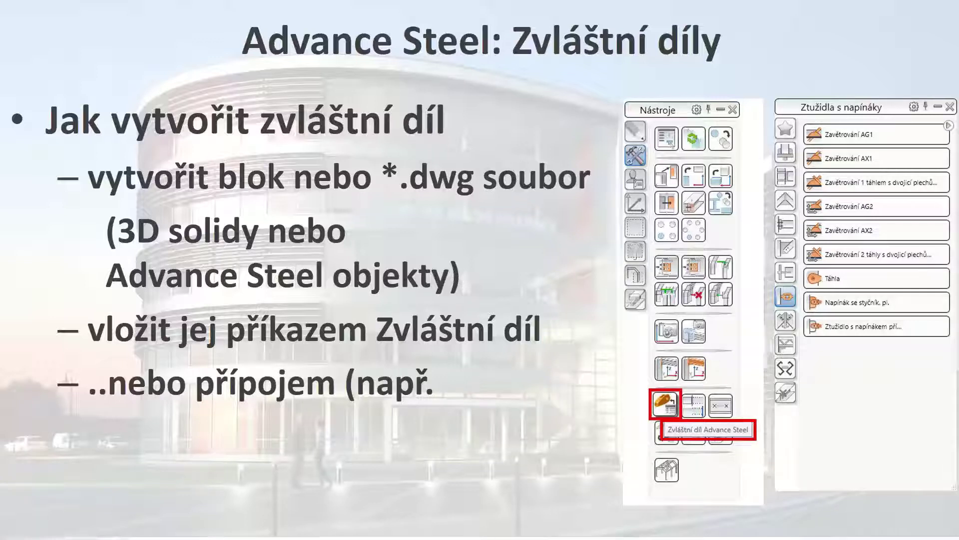
Return to the OK(BLTCH) model in Advance Steel and open the turnbuckle bracing category (Ztužidla s napínáky) of the connection vault.
key(alt+Tab)
key(alt+Tab)
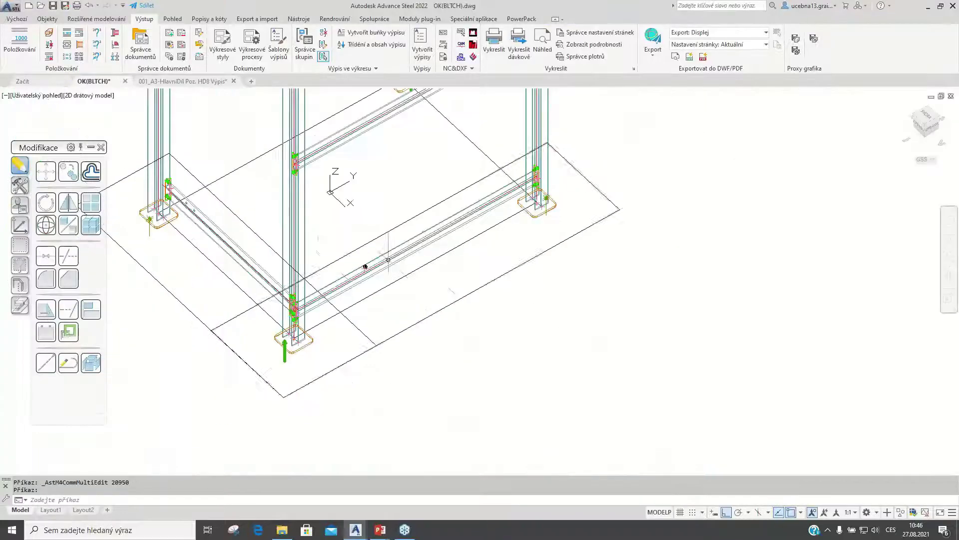
shift+middle_drag(365, 267, 333, 206)
scroll(467, 375, up, 2)
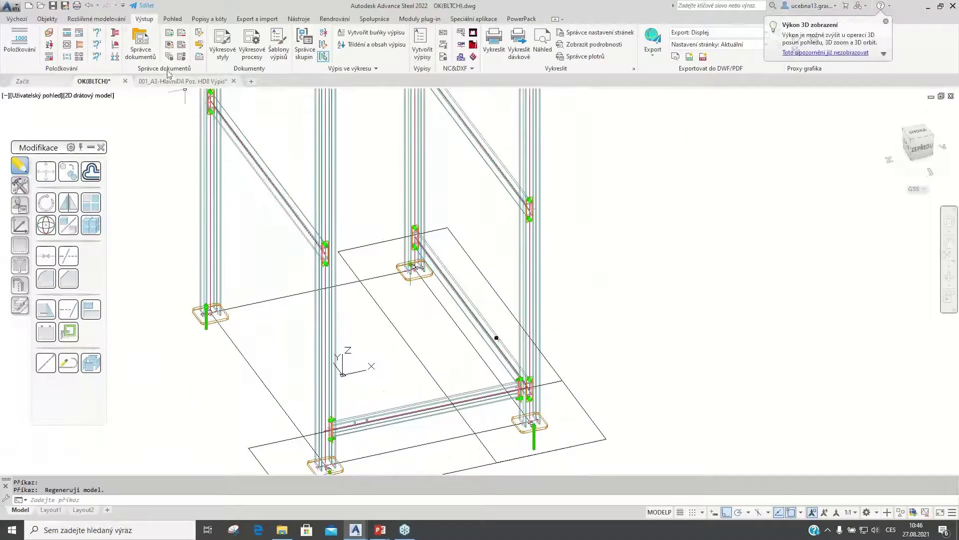
click(96, 19)
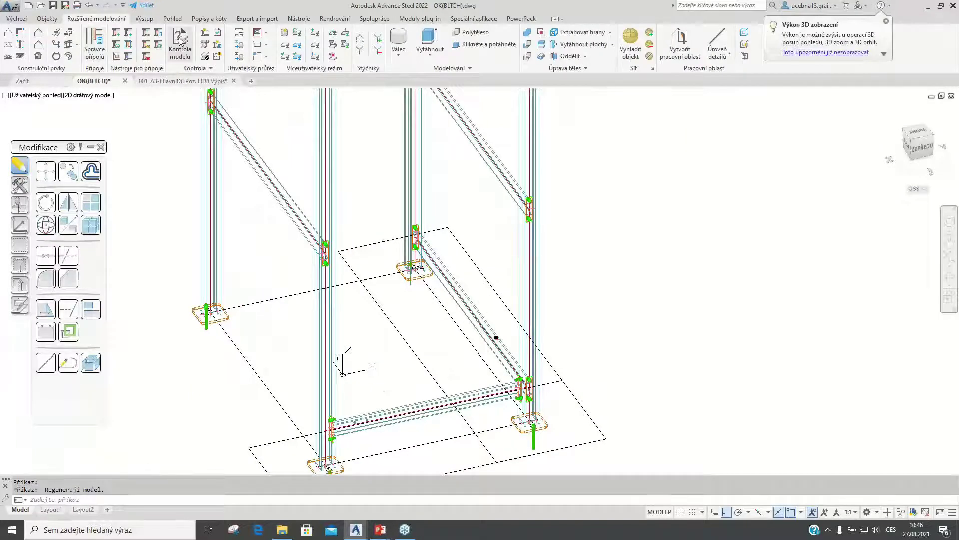
click(94, 45)
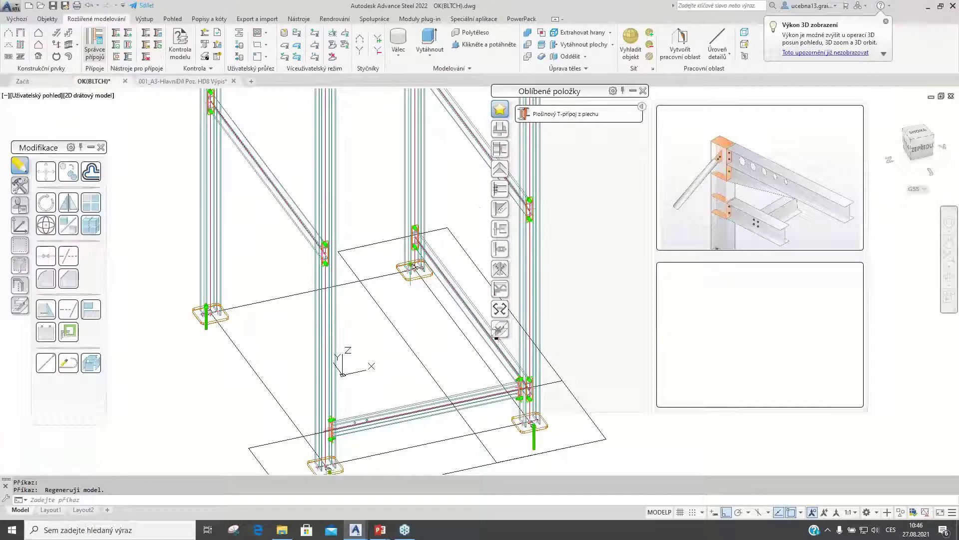
click(500, 250)
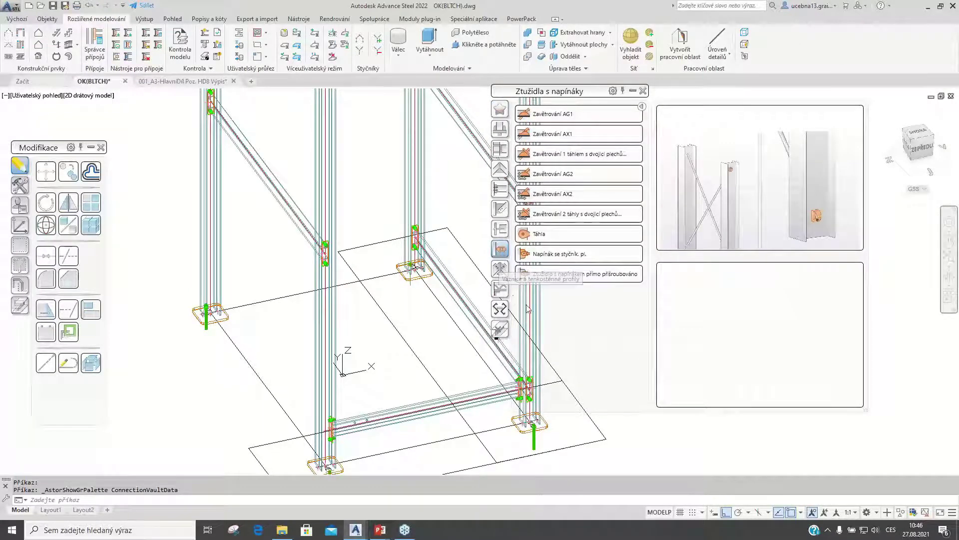
Insert a Napínák se styčník. pl. bracing between the two front columns, from the lower beam's end diagonally up to the upper beam's end.
mouse_move(558, 255)
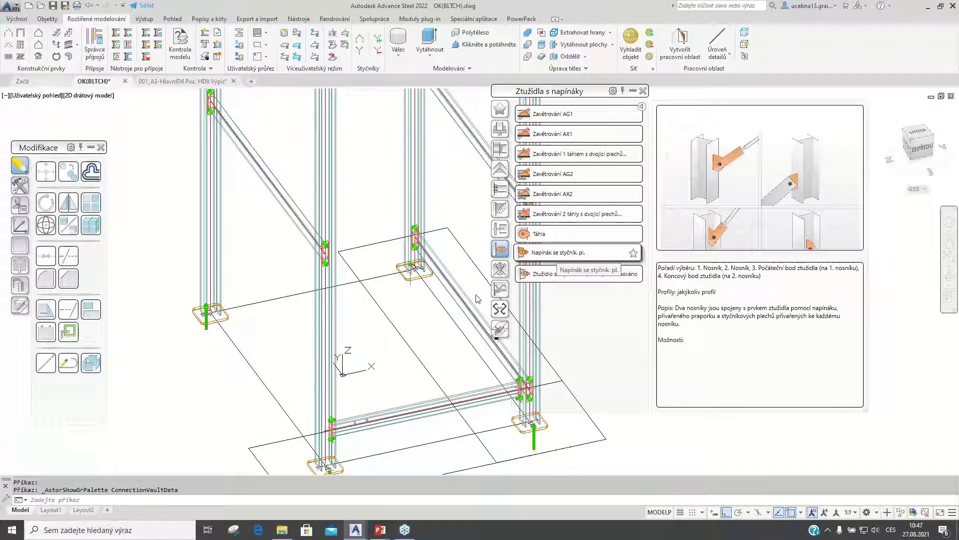
middle_drag(379, 333, 261, 284)
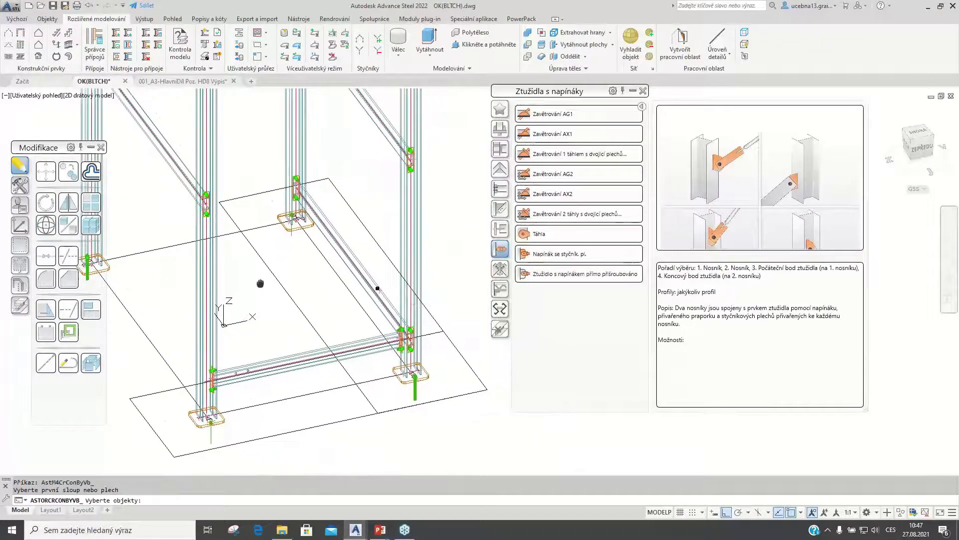
click(216, 280)
key(Return)
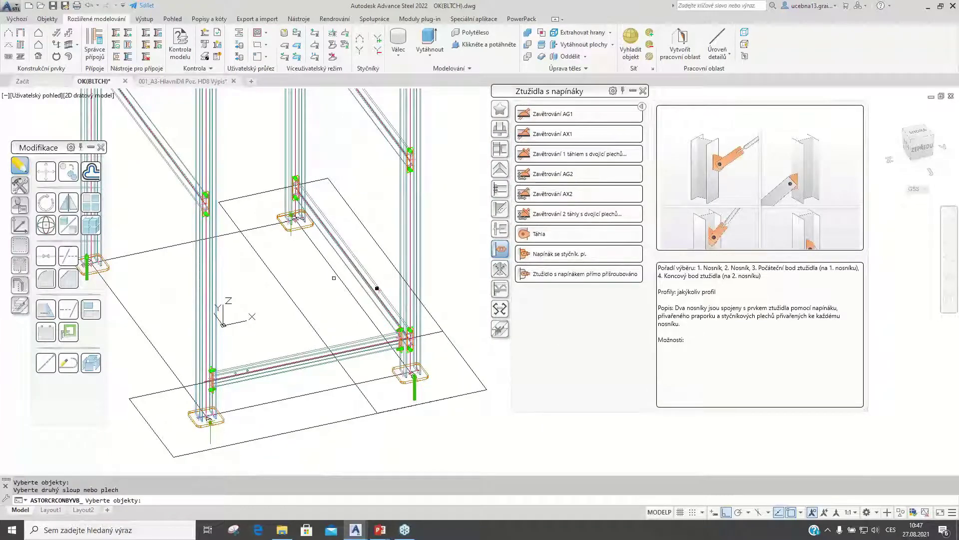
click(400, 242)
key(Return)
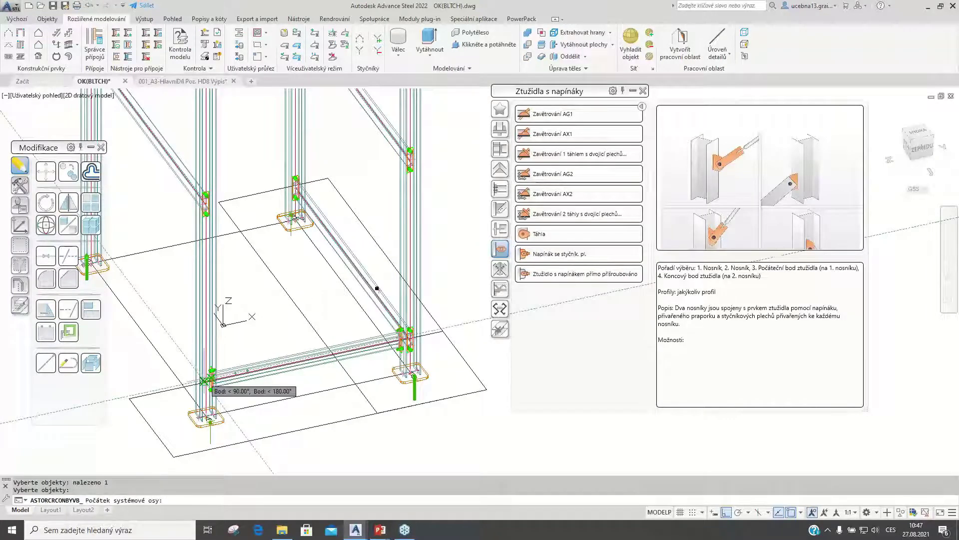
click(205, 381)
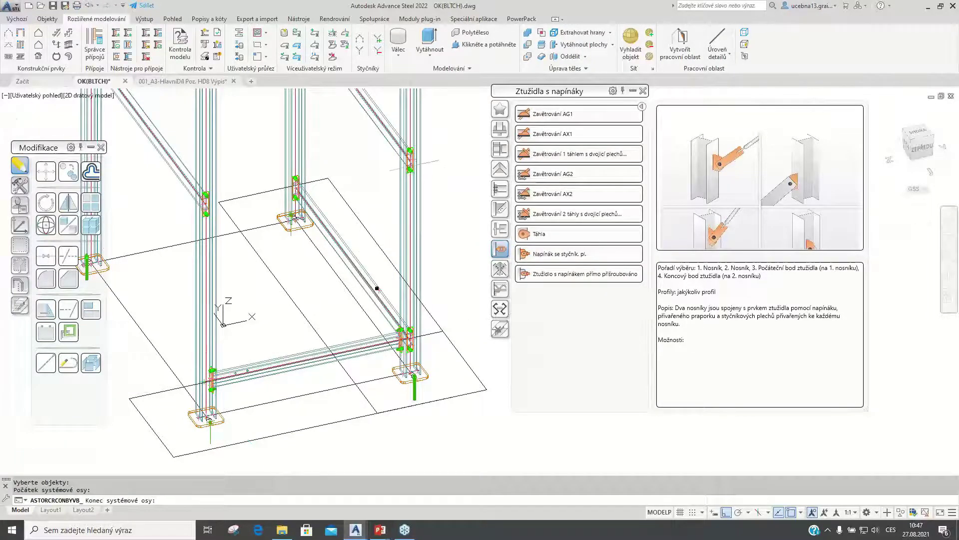
scroll(409, 165, up, 5)
scroll(414, 149, up, 4)
middle_drag(402, 135, 394, 221)
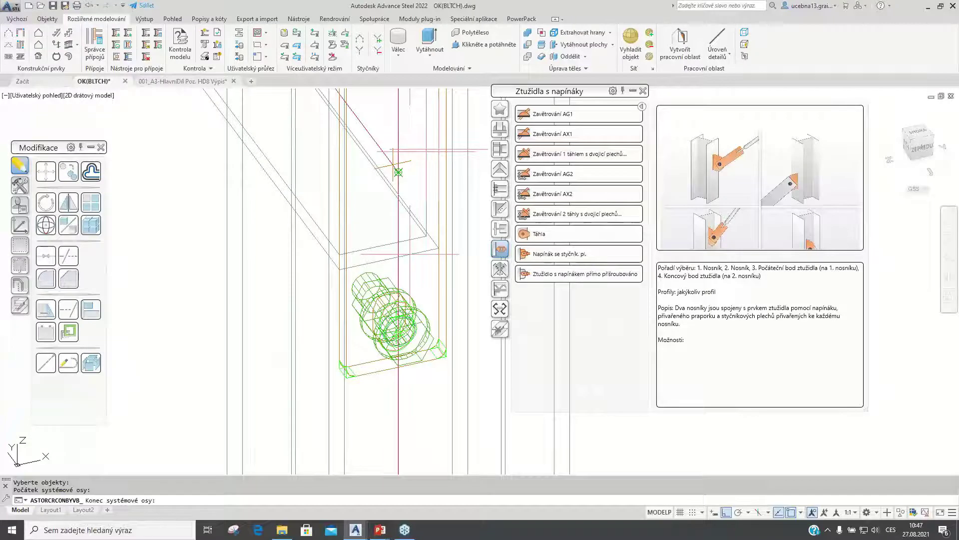
click(399, 172)
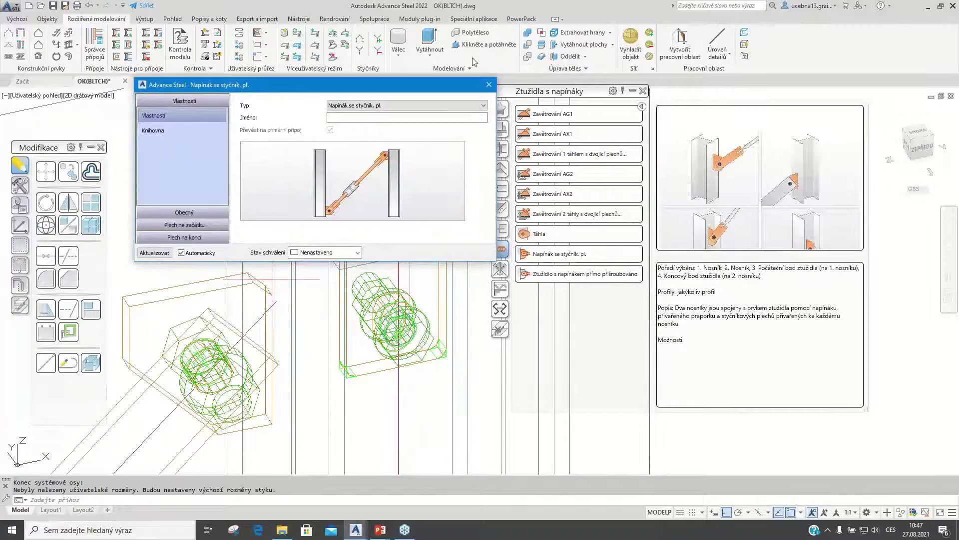
Set the turnbuckle's diameter to 20 and its standard to DIN 1478 - 1 konec pro přivaření, and close the connection properties.
scroll(287, 254, down, 4)
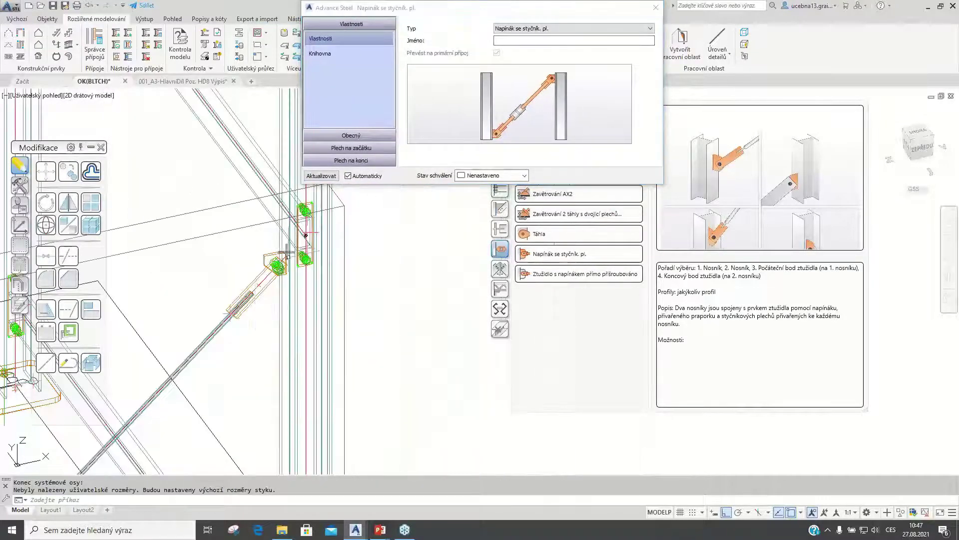
scroll(287, 254, down, 3)
middle_drag(370, 285, 324, 355)
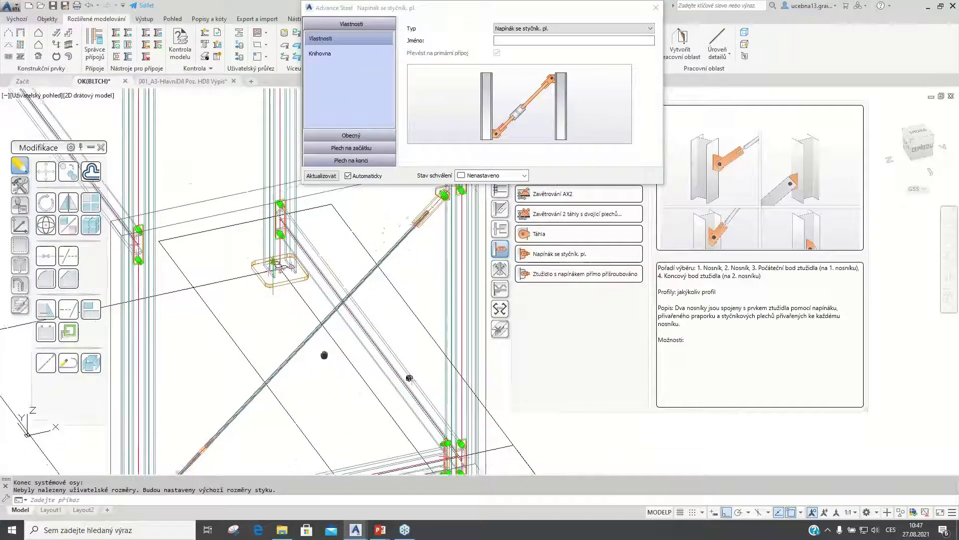
scroll(277, 358, up, 2)
scroll(277, 357, up, 4)
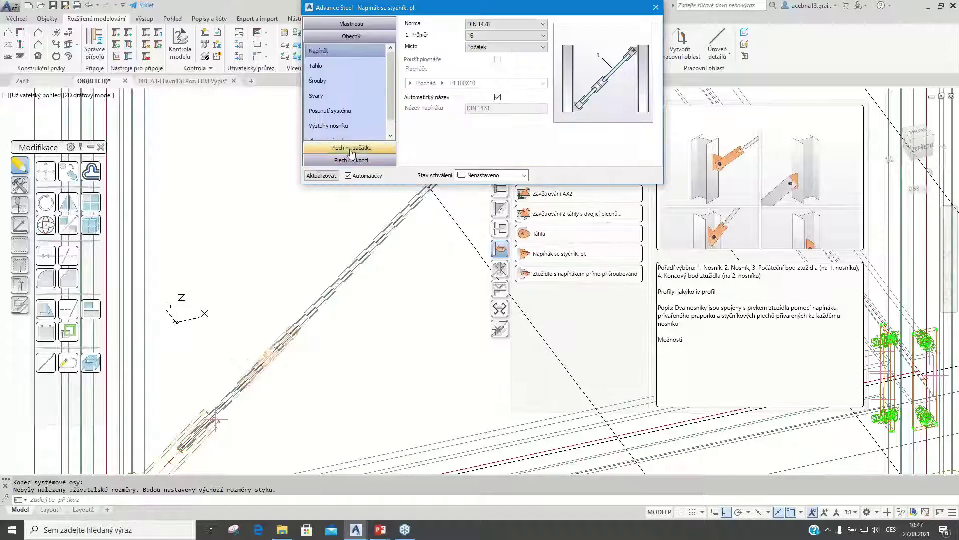
click(543, 37)
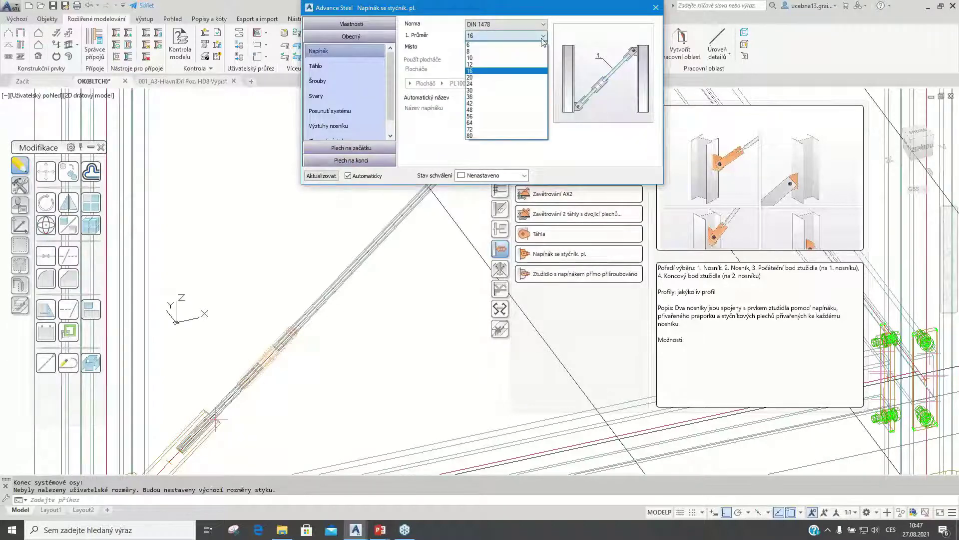
click(537, 77)
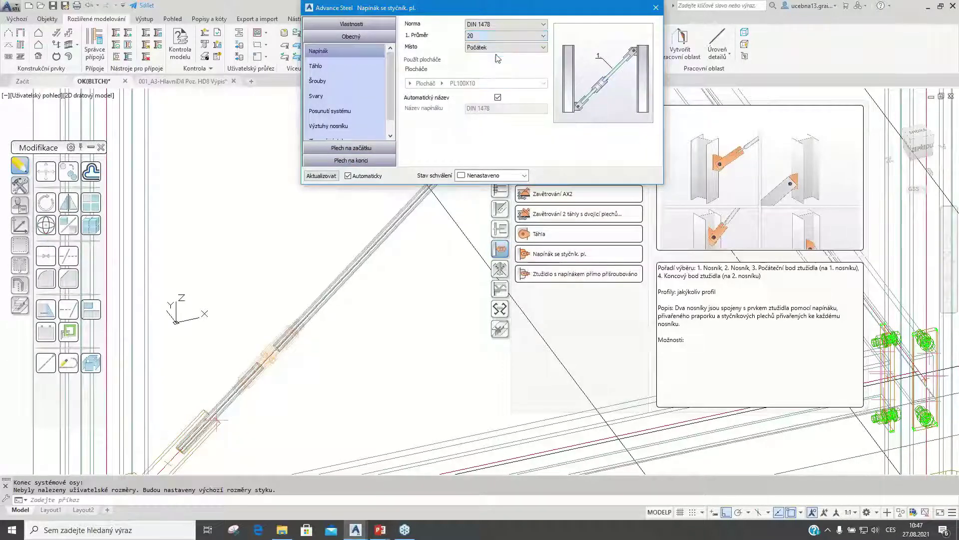
click(543, 25)
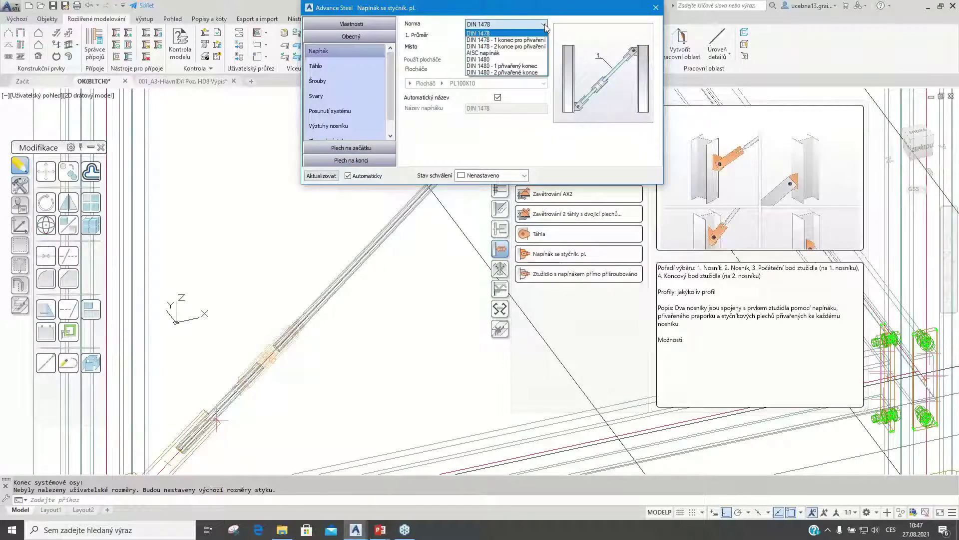
click(501, 41)
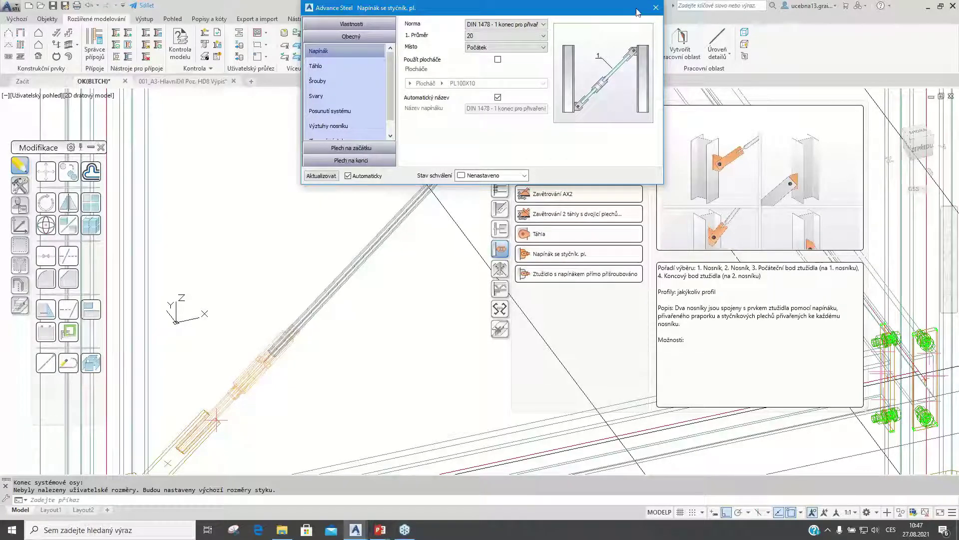
click(656, 7)
scroll(404, 273, down, 4)
scroll(404, 273, down, 2)
scroll(378, 281, up, 2)
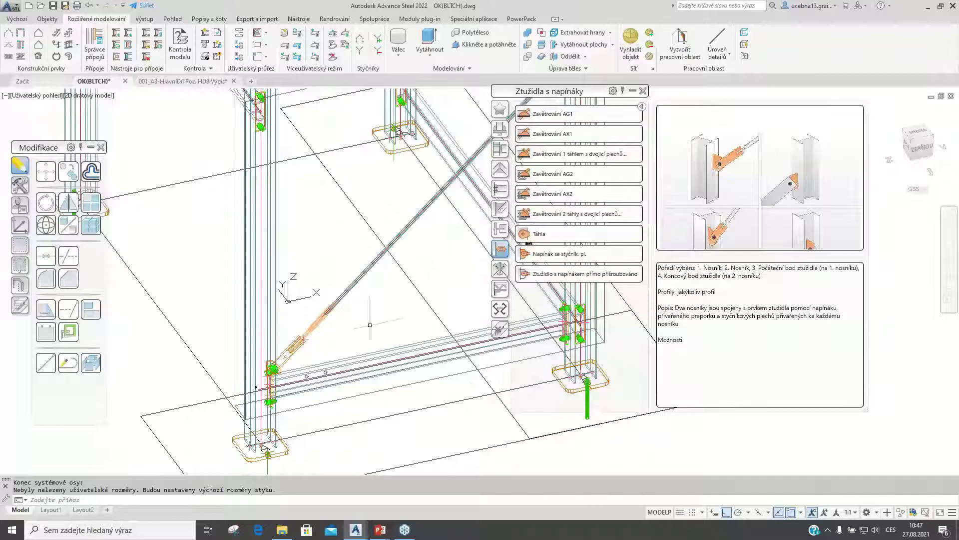
Switch to the PowerPoint slideshow and show the slide giving the special parts folder path.
mouse_move(382, 534)
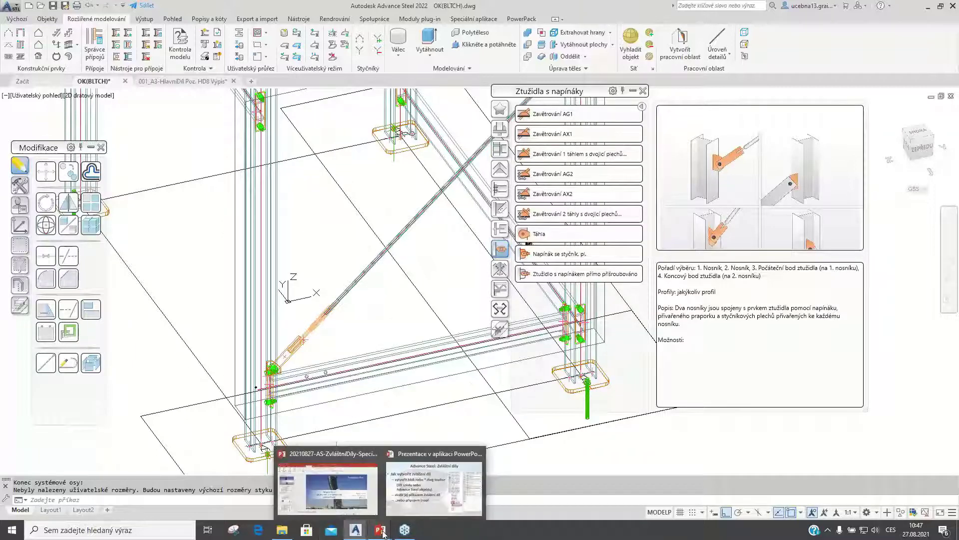
click(436, 474)
key(Right)
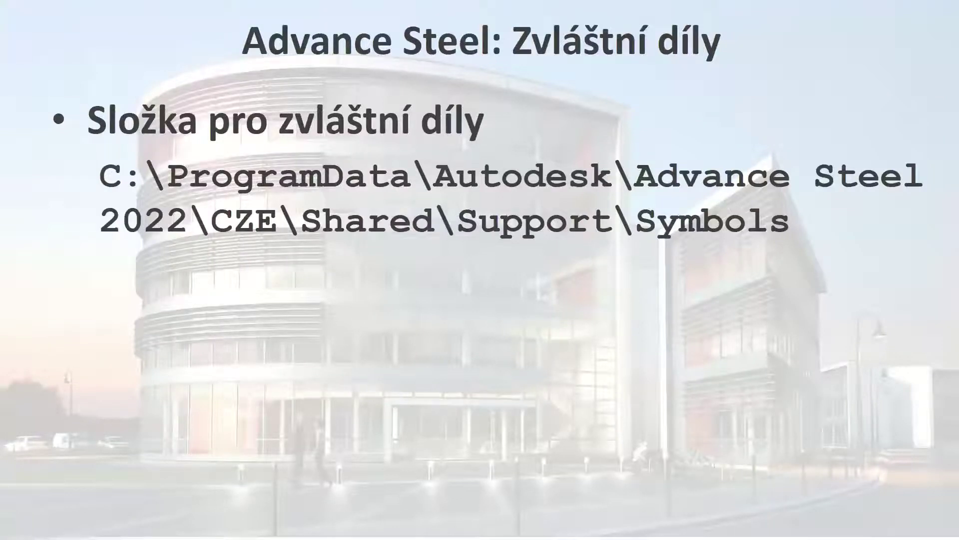
key(Left)
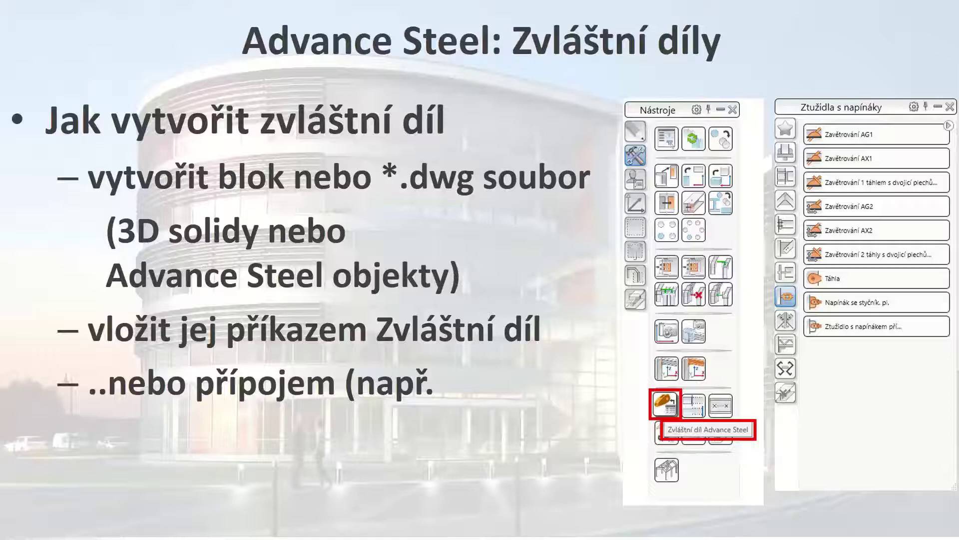
key(Right)
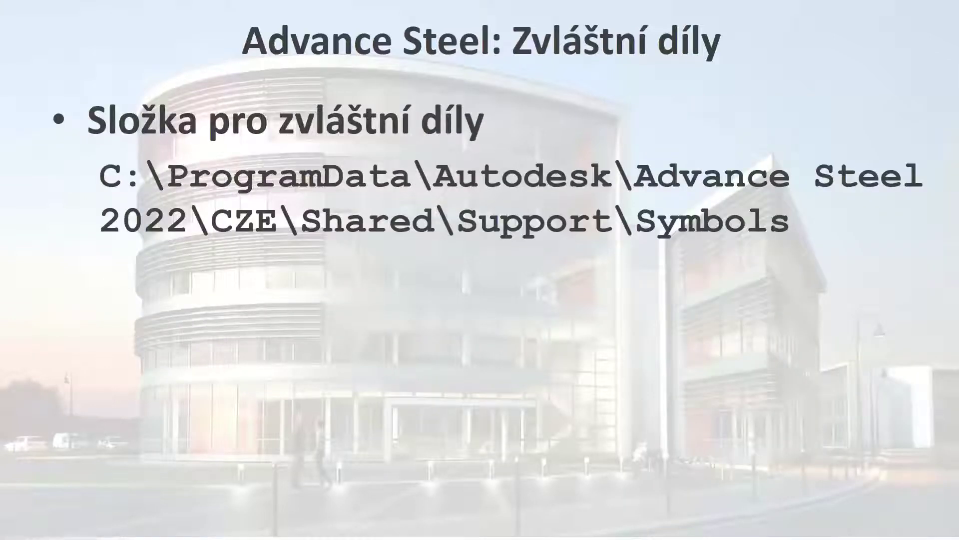
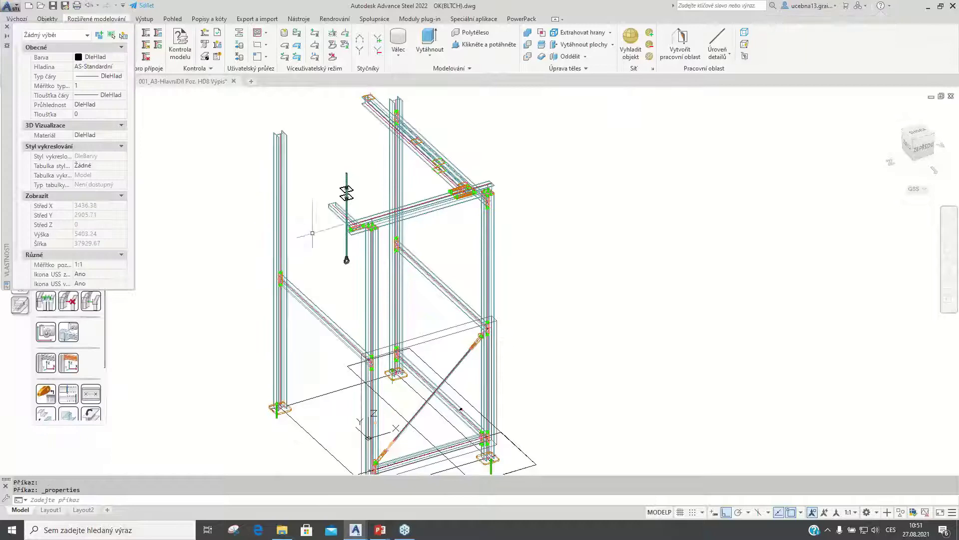
Examine the block reference properties of the hanging threaded rod and its eye nut, and inspect the rod assembly beside the upper beam.
scroll(350, 255, up, 5)
click(350, 256)
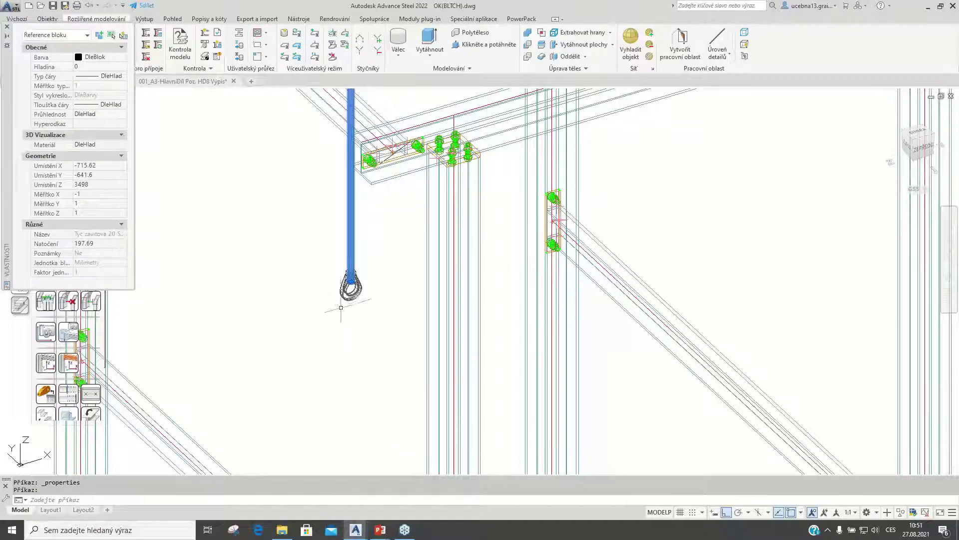
key(Escape)
click(350, 288)
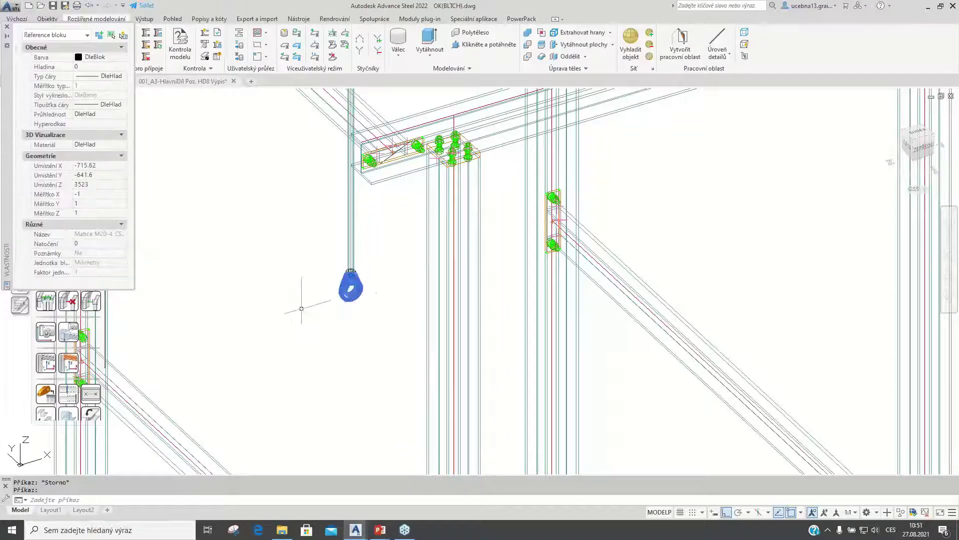
key(Escape)
click(341, 291)
key(Escape)
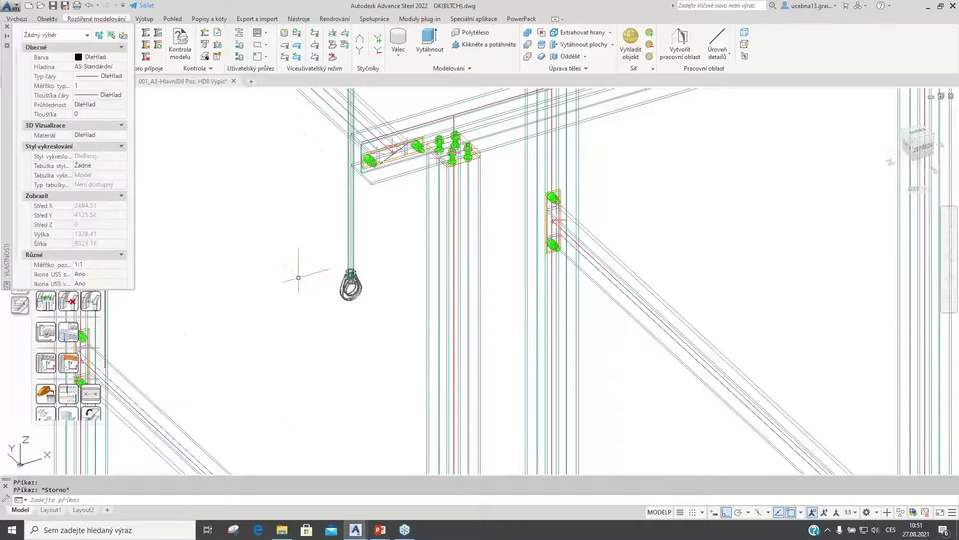
scroll(299, 279, down, 5)
middle_drag(298, 275, 292, 301)
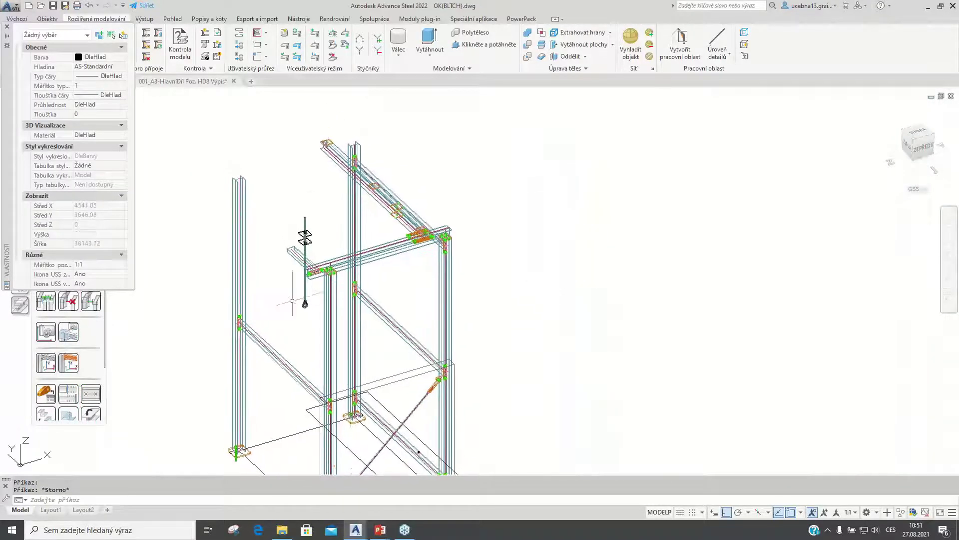
shift+middle_drag(367, 300, 321, 310)
scroll(300, 263, up, 5)
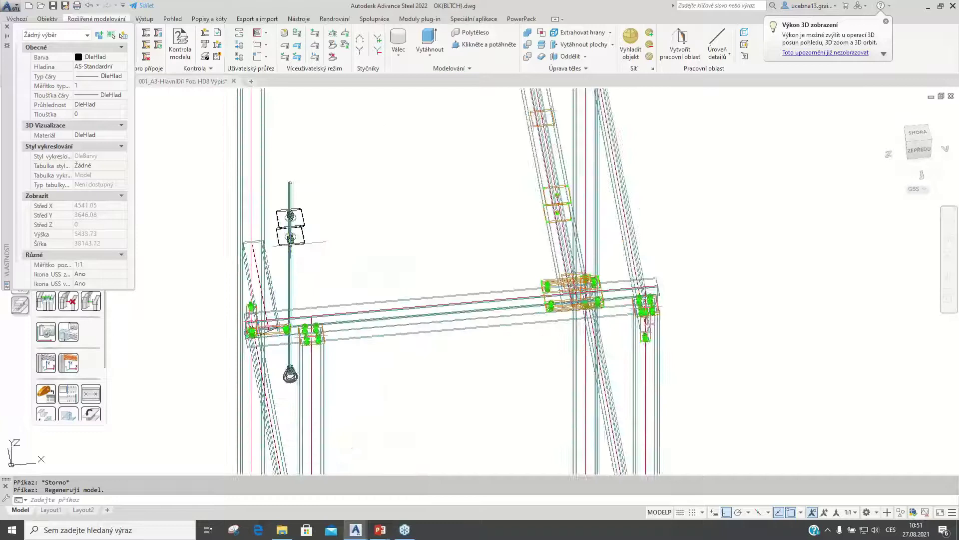
scroll(303, 226, down, 2)
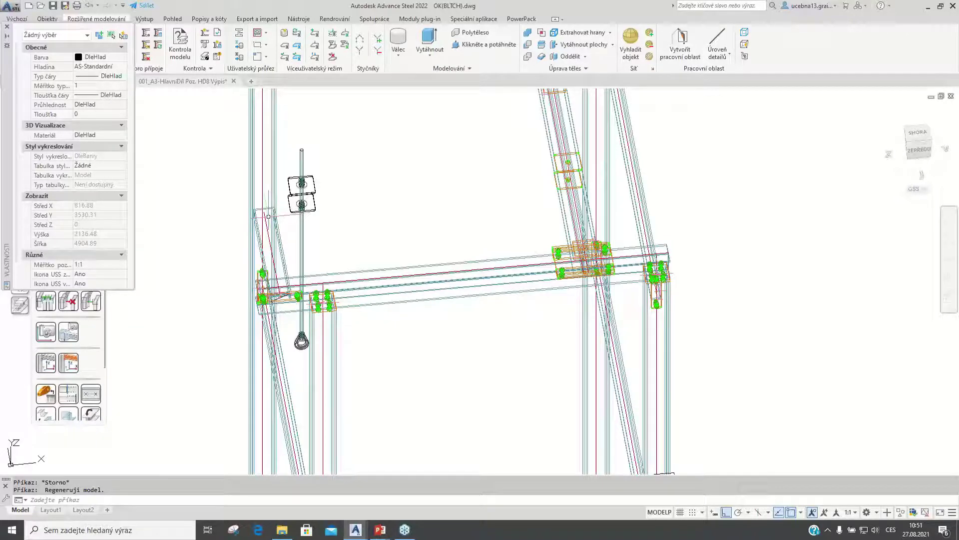
Turn the view to show the whole frame in 3D, hide the object properties, and align the user coordinate system with the view.
scroll(353, 258, down, 2)
shift+middle_drag(366, 281, 326, 275)
scroll(342, 290, down, 2)
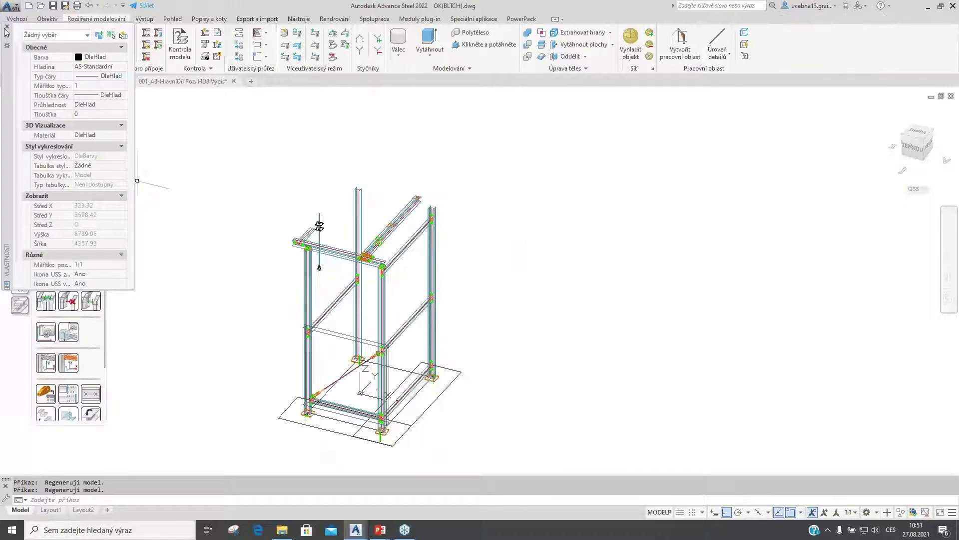
click(7, 26)
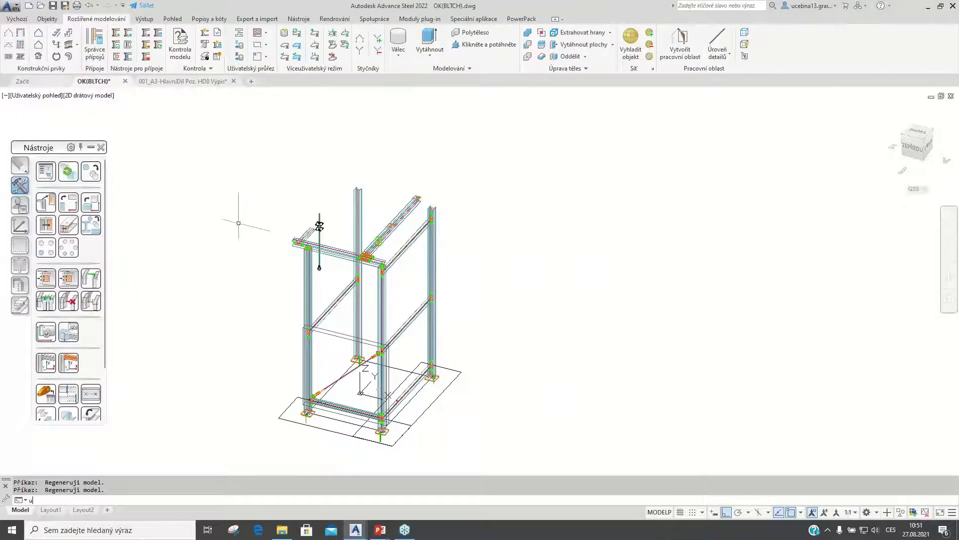
key(Return)
text(h)
key(Return)
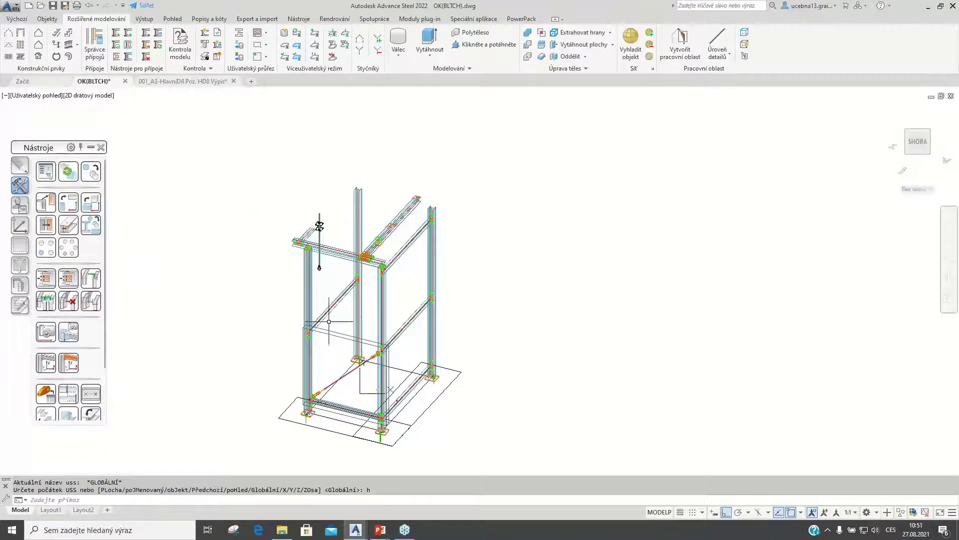
Create a detail drawing of the current view with the Pohled V - BezKot HD PozVynáš drawing style and default settings.
drag(48, 147, 123, 134)
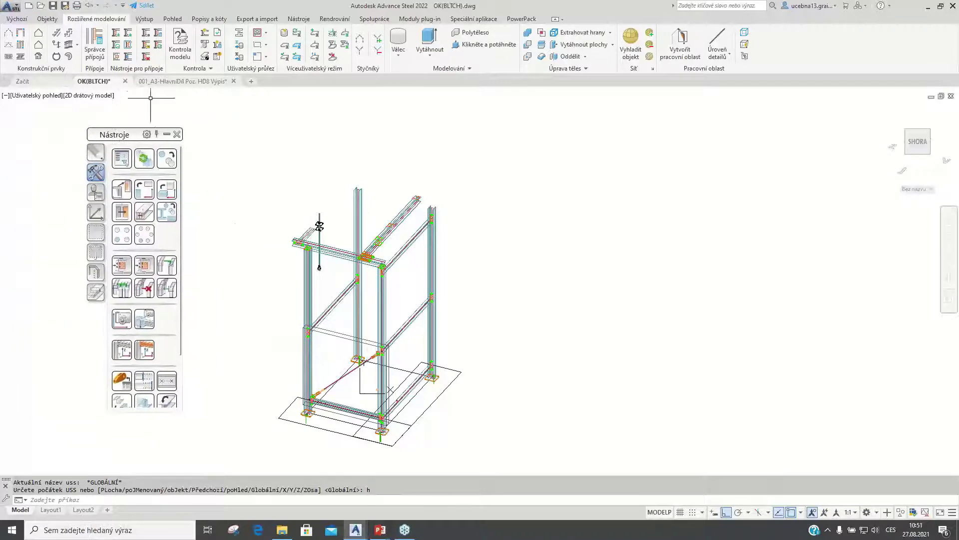
click(145, 18)
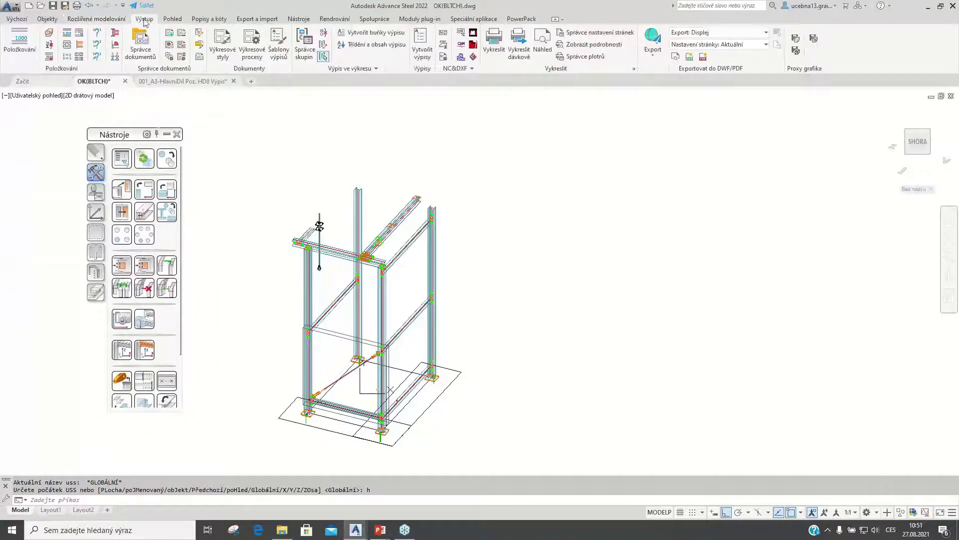
click(223, 46)
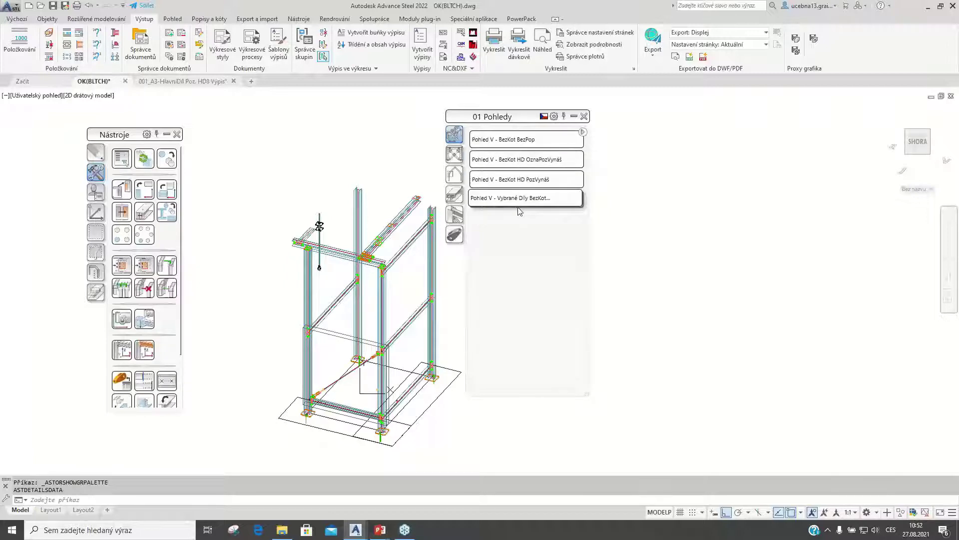
click(520, 179)
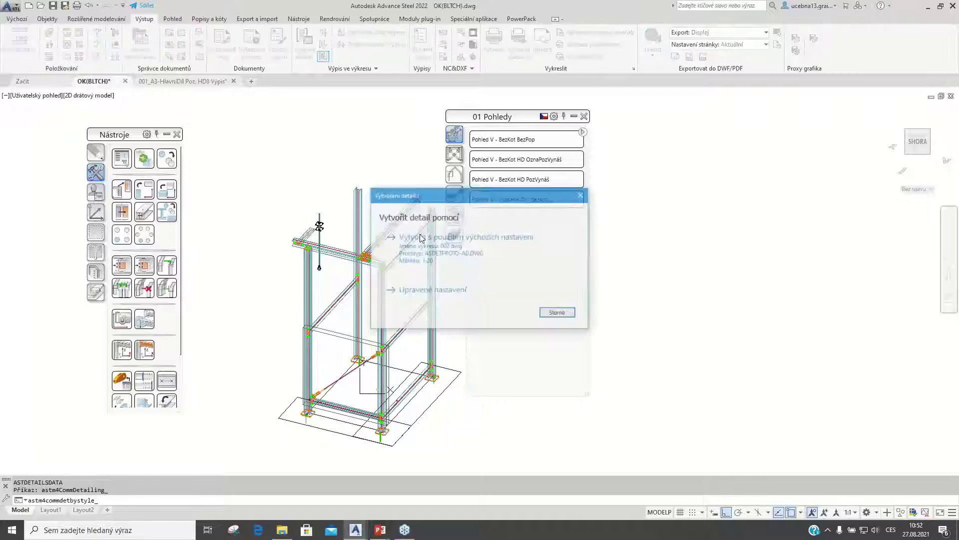
click(447, 252)
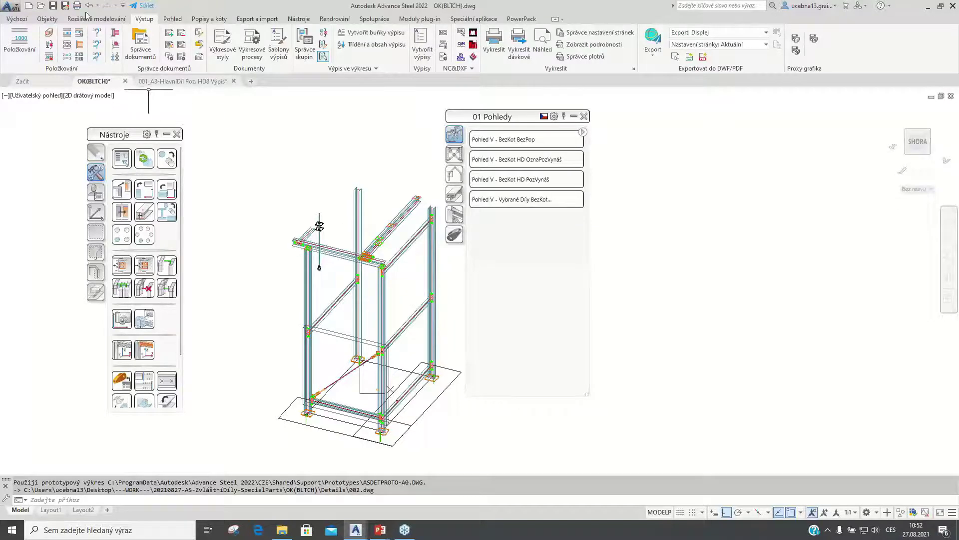
Save the model and open drawing 002.dwg from the document manager.
click(53, 6)
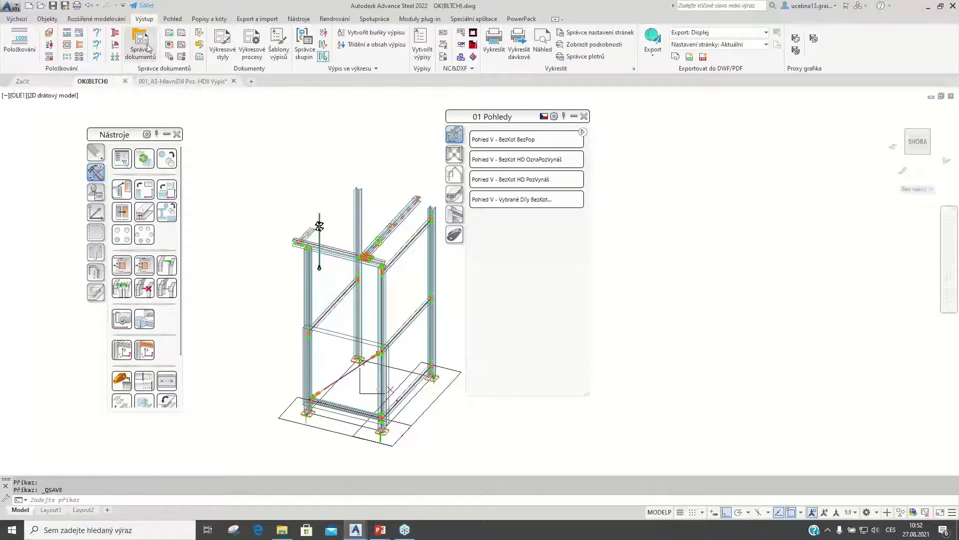
click(141, 49)
click(307, 180)
click(318, 188)
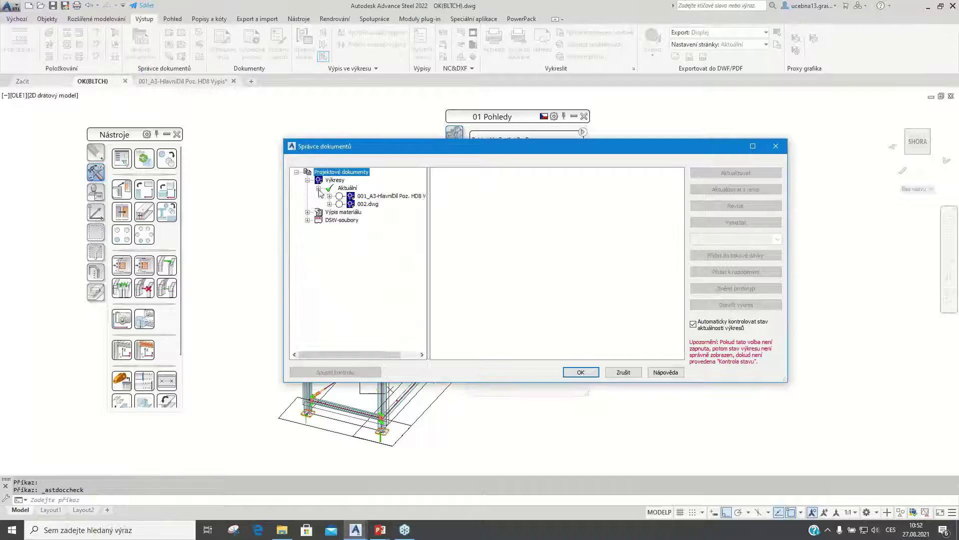
double_click(375, 205)
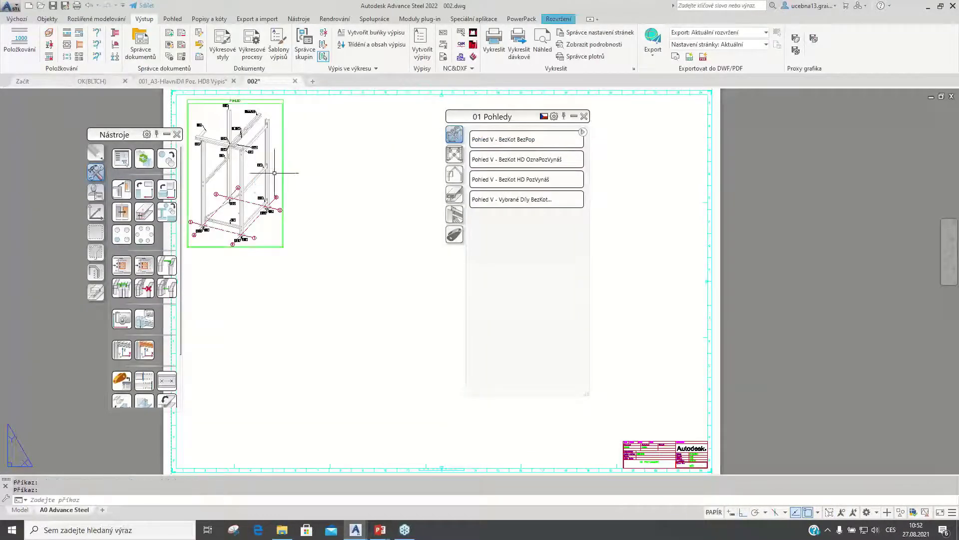
Compare the view in drawing 002 with the model around the hanging threaded rod.
scroll(315, 228, up, 3)
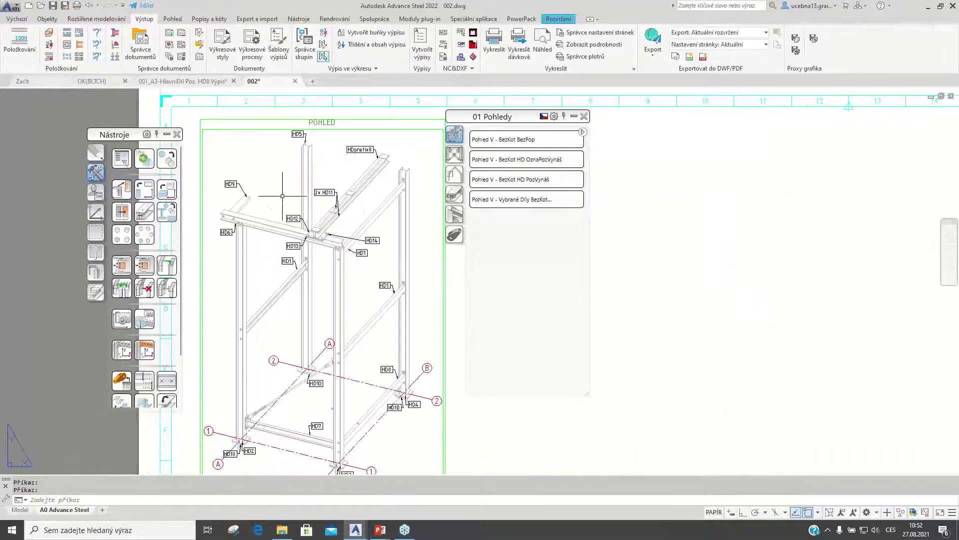
scroll(185, 125, up, 3)
click(91, 81)
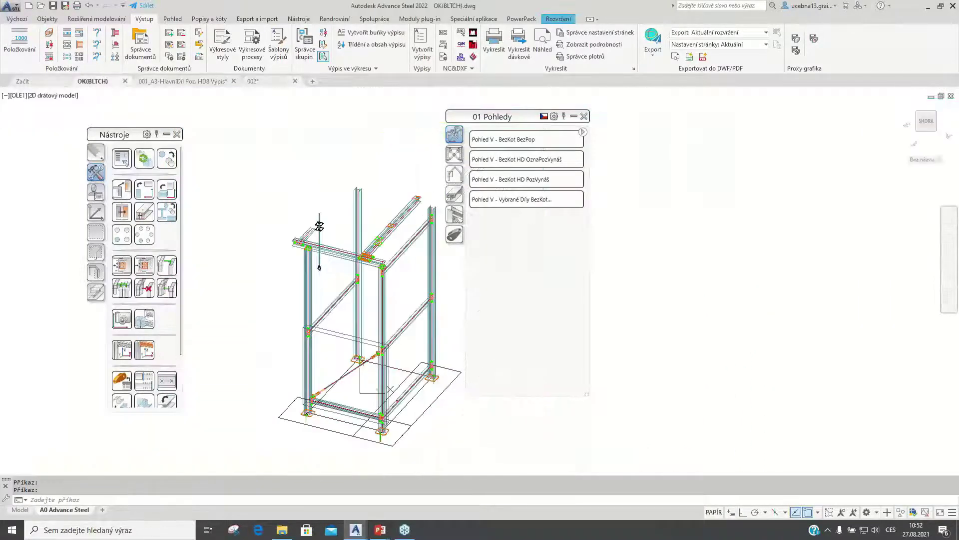
click(253, 81)
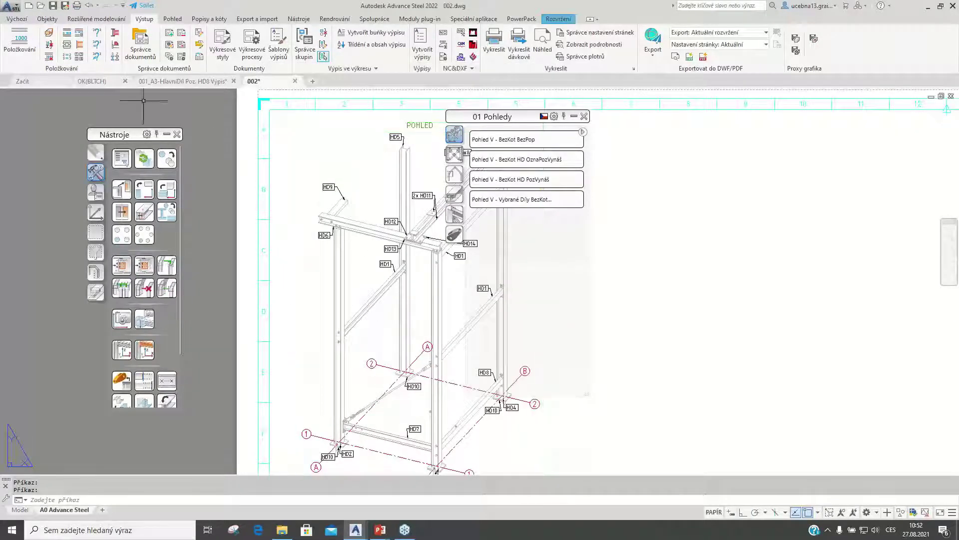
click(95, 81)
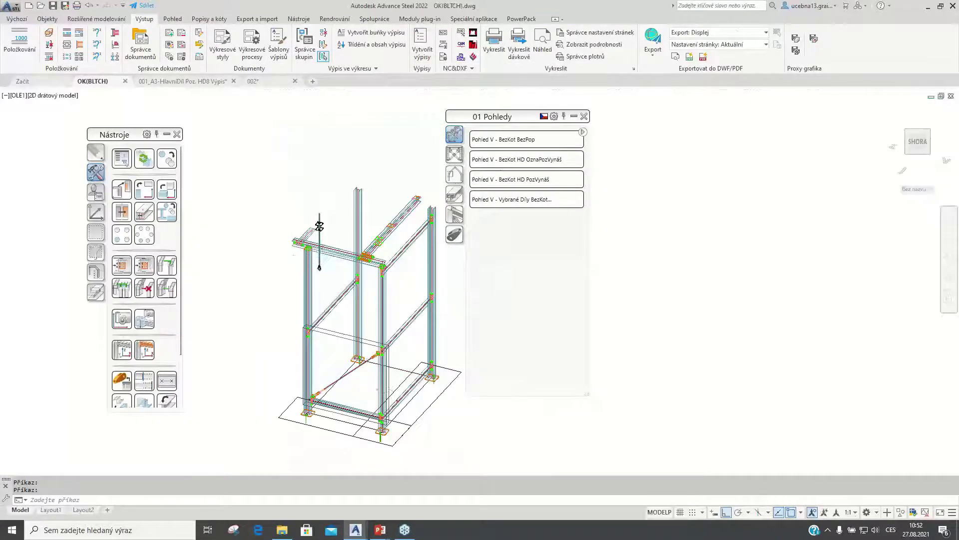
Explode the upper PODLOŽKA washer block on the threaded rod and check the resulting solid's properties.
scroll(316, 260, up, 5)
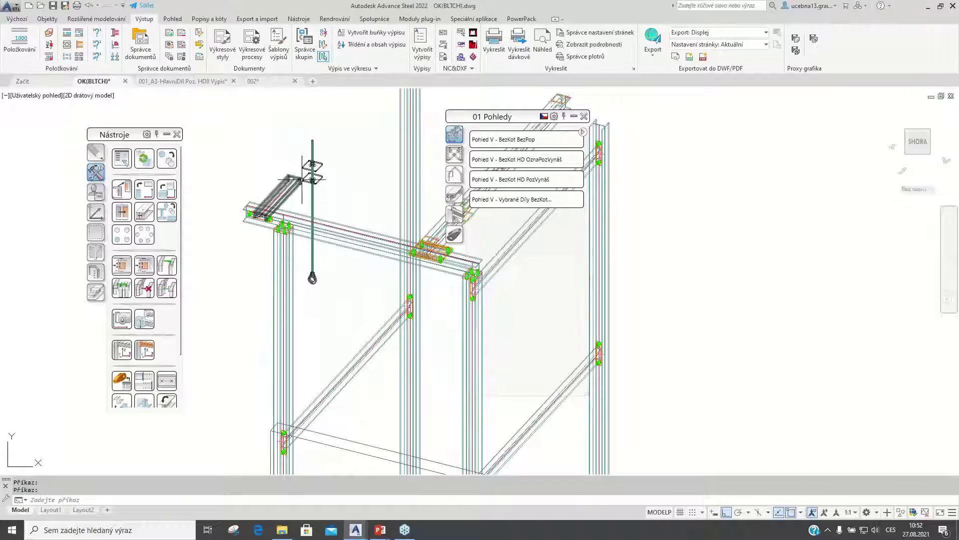
middle_drag(303, 180, 303, 197)
scroll(303, 197, up, 5)
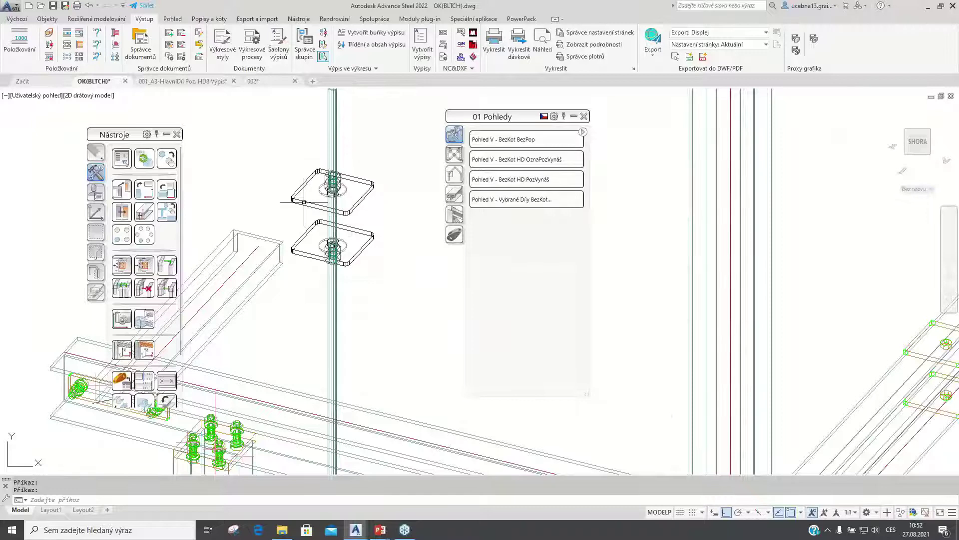
key(ctrl+1)
click(304, 204)
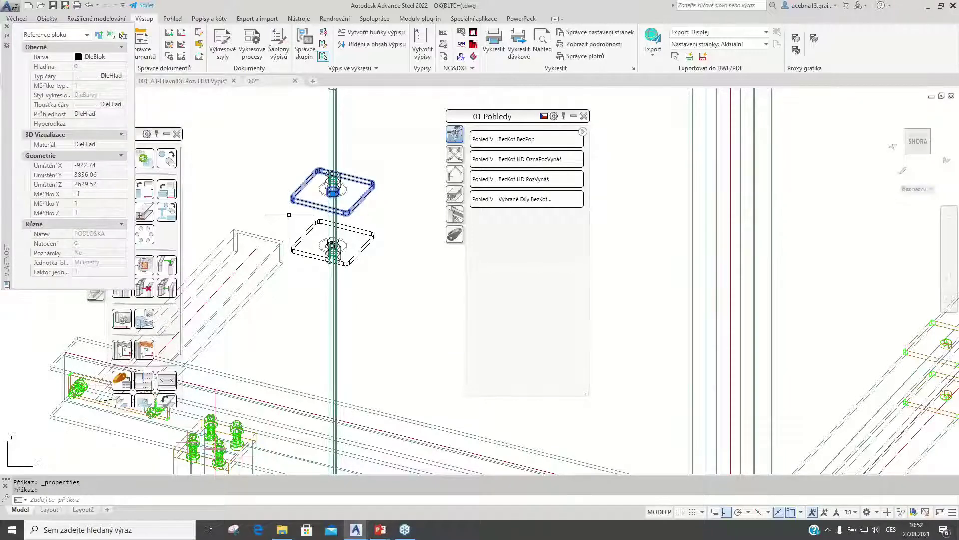
text(x)
key(Return)
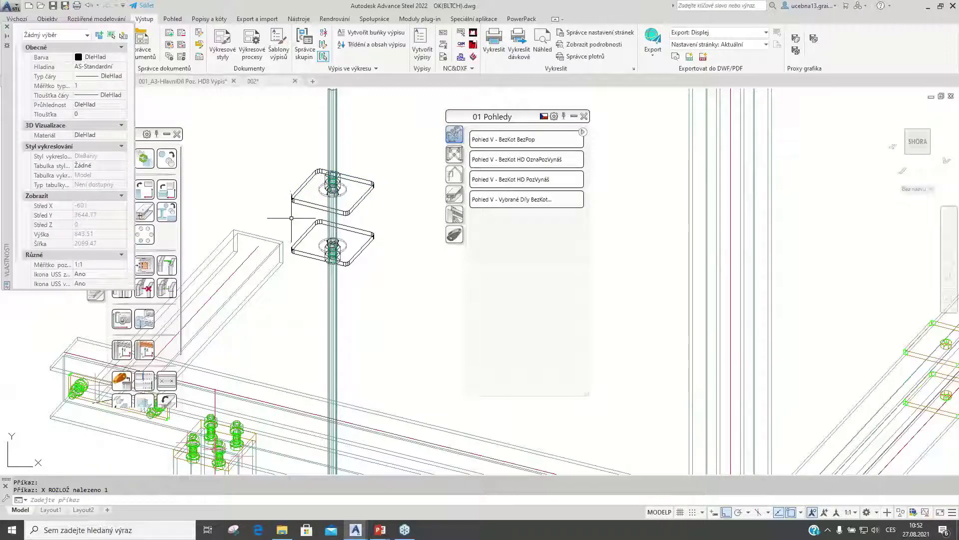
click(312, 203)
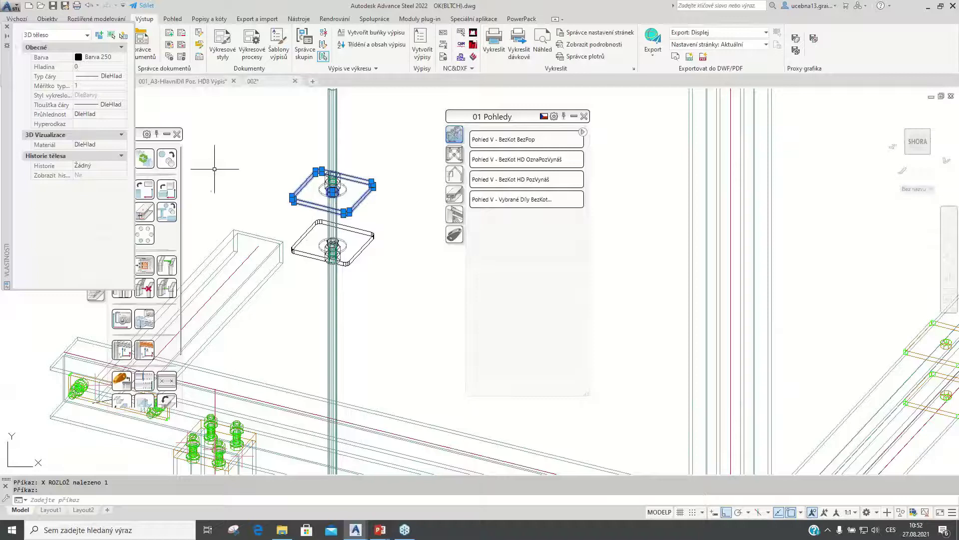
click(114, 134)
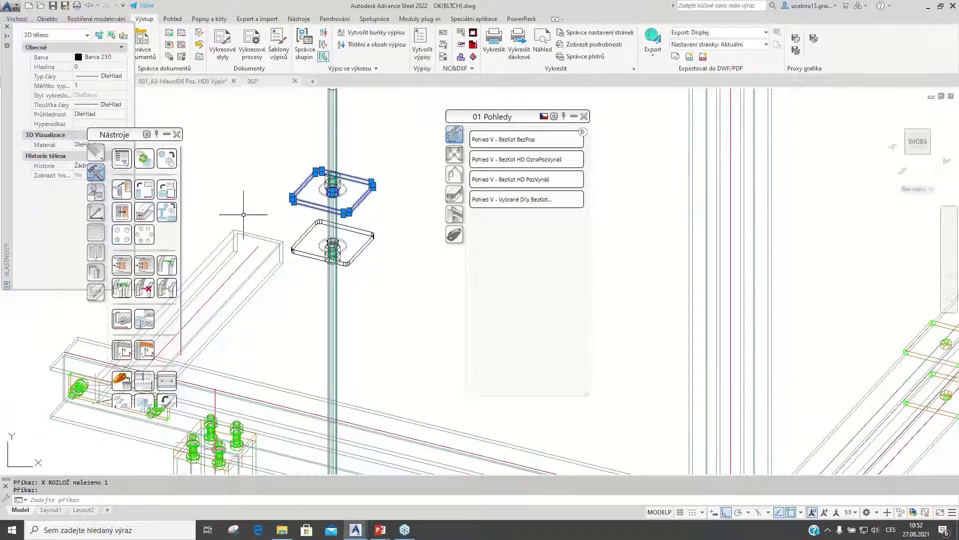
key(Escape)
key(Escape)
Explode the lower washer block and the threaded rod block.
middle_drag(293, 357, 317, 250)
click(323, 169)
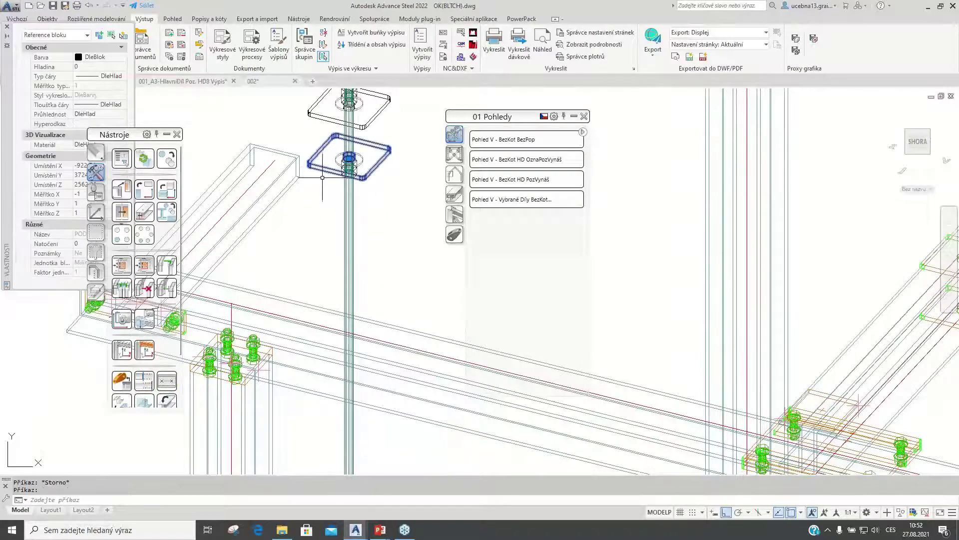
key(Return)
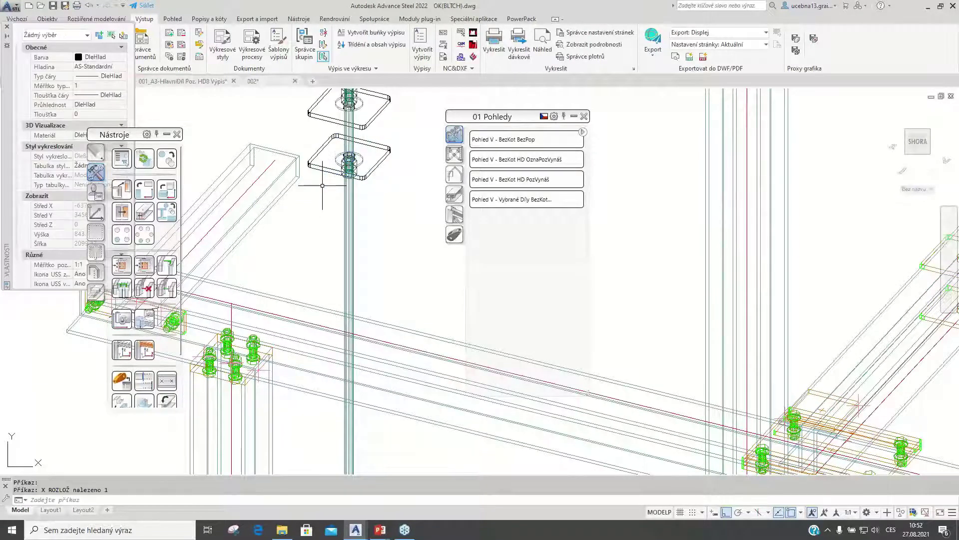
scroll(325, 209, down, 4)
click(333, 223)
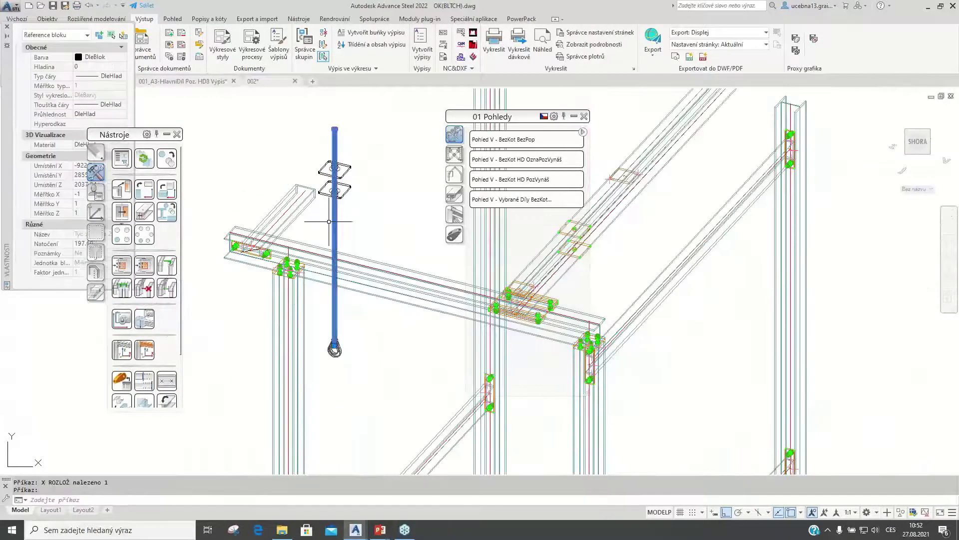
key(Return)
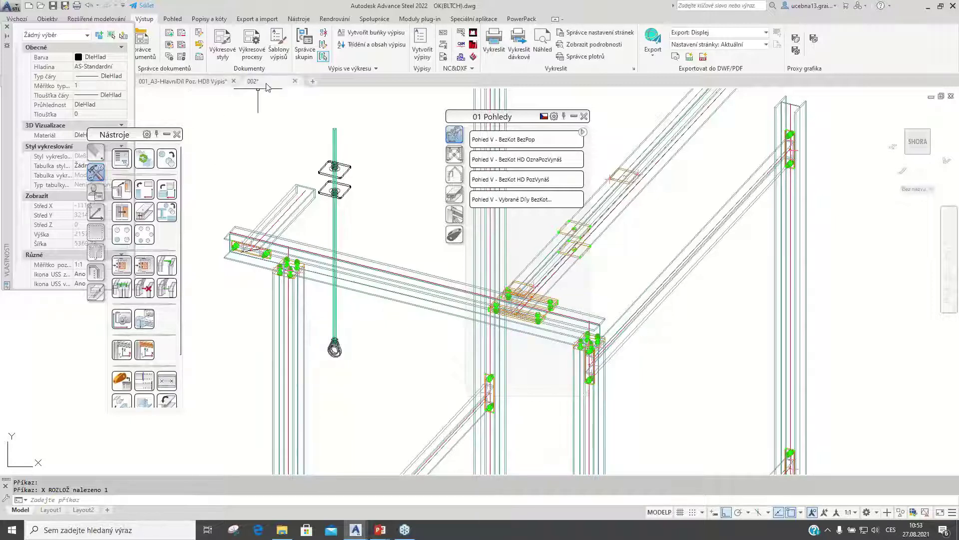
Save drawing 002 and the model, and run the document manager's status check on the drawings.
click(267, 82)
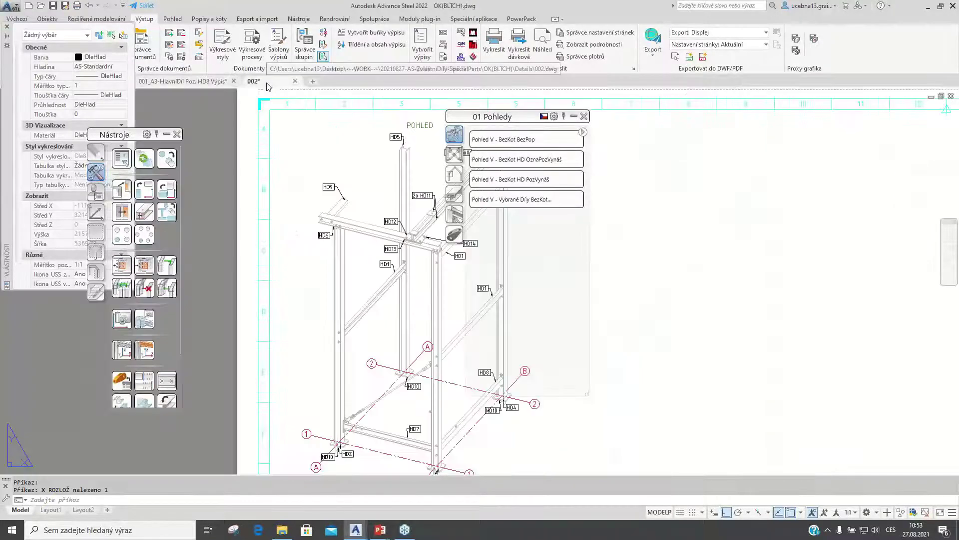
click(7, 27)
click(53, 5)
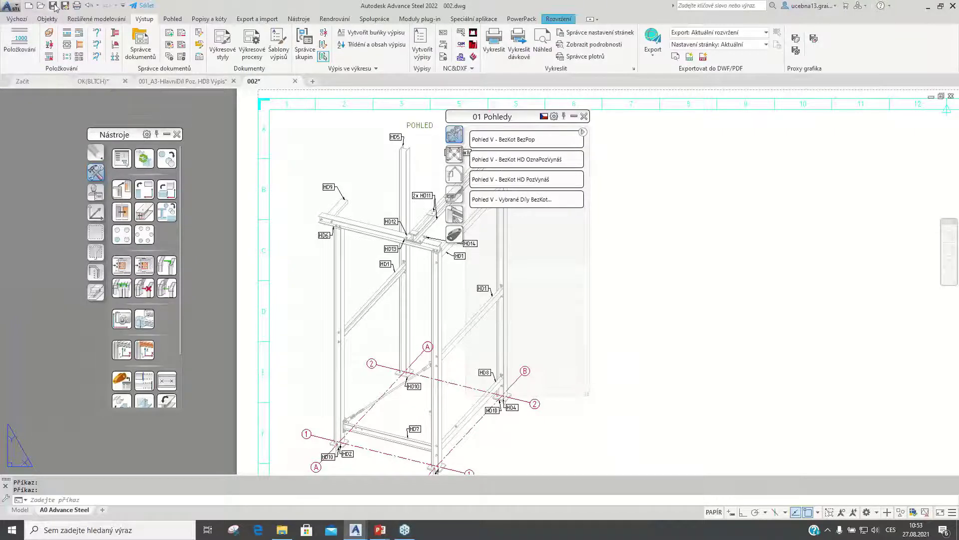
click(93, 81)
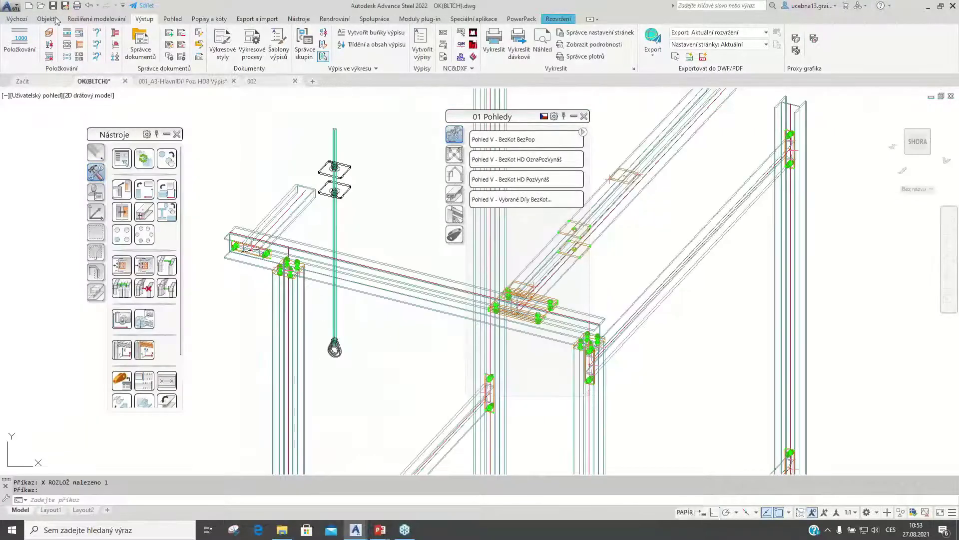
click(140, 46)
click(580, 371)
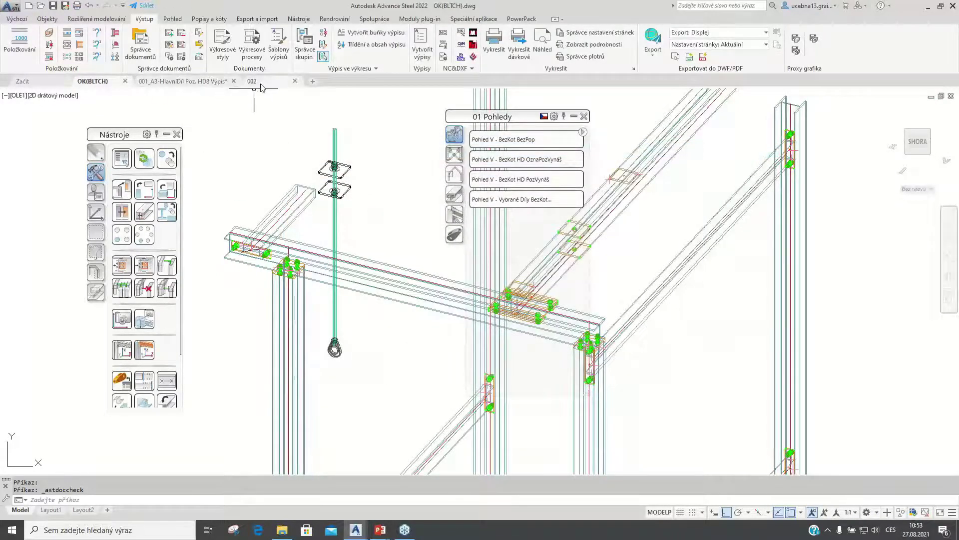
Update the POHLED detail view in drawing 002 from the changed model.
click(258, 81)
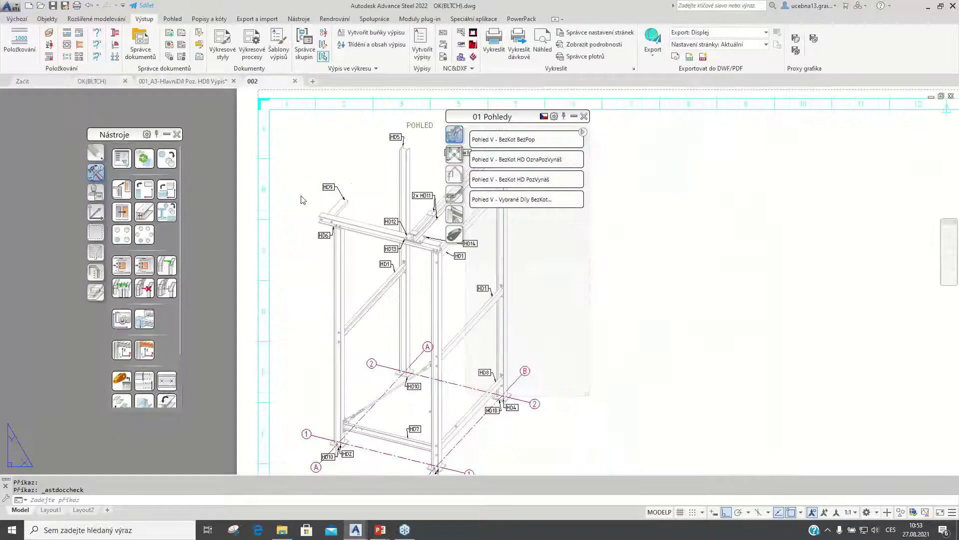
click(210, 19)
click(19, 43)
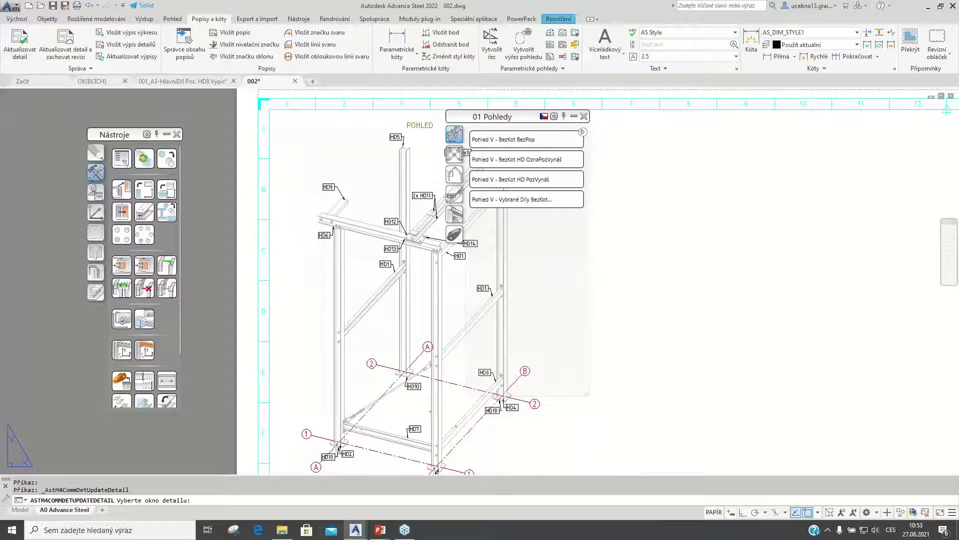
click(333, 240)
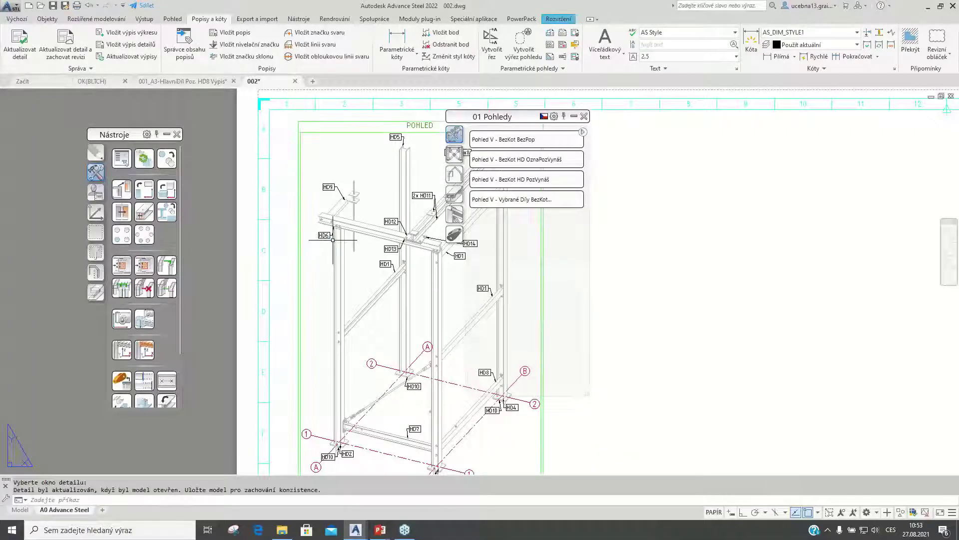
Inspect the threaded rod and washers in the updated detail view, and return to the model.
scroll(354, 185, up, 4)
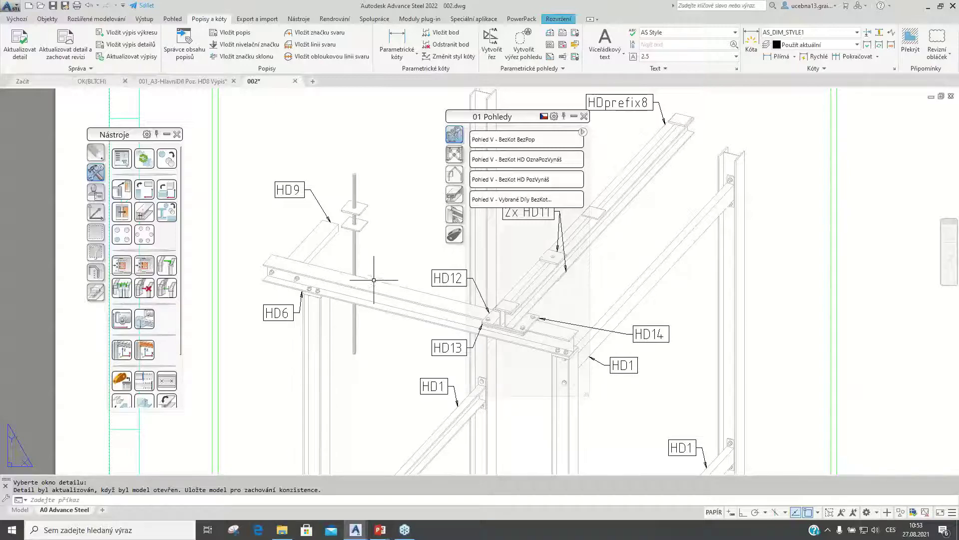
mouse_move(355, 256)
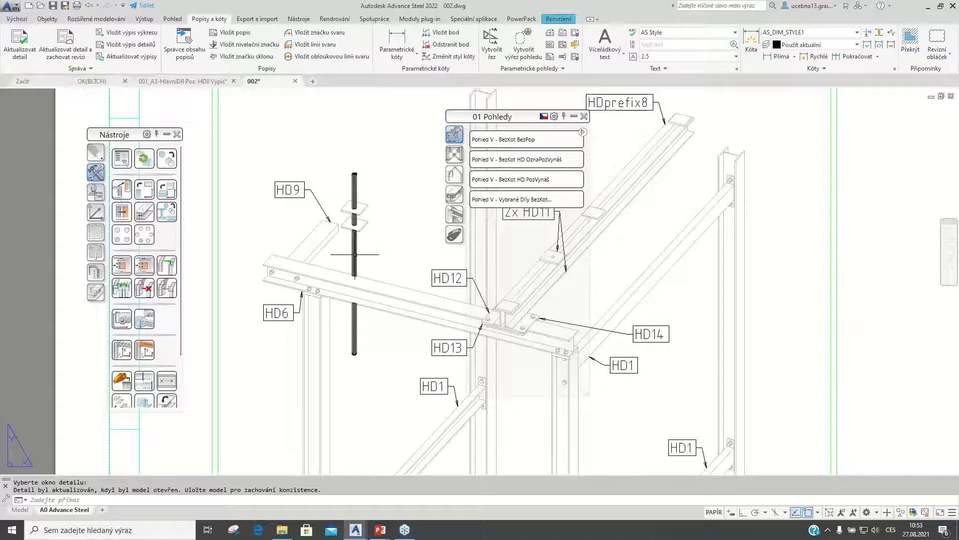
click(111, 83)
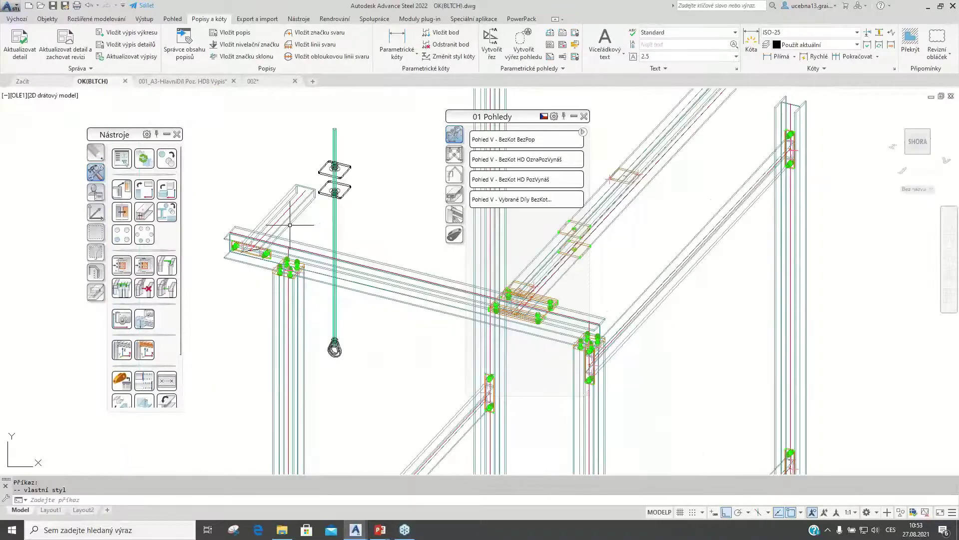
Display the properties of the eye nut block at the threaded rod's lower end and enlarge them to read its full block name.
middle_drag(357, 237, 305, 230)
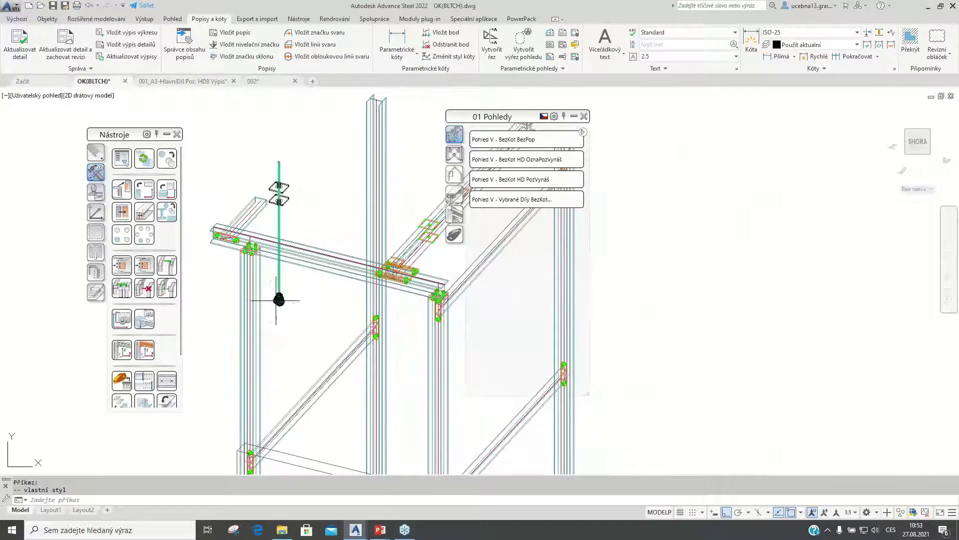
scroll(279, 300, up, 5)
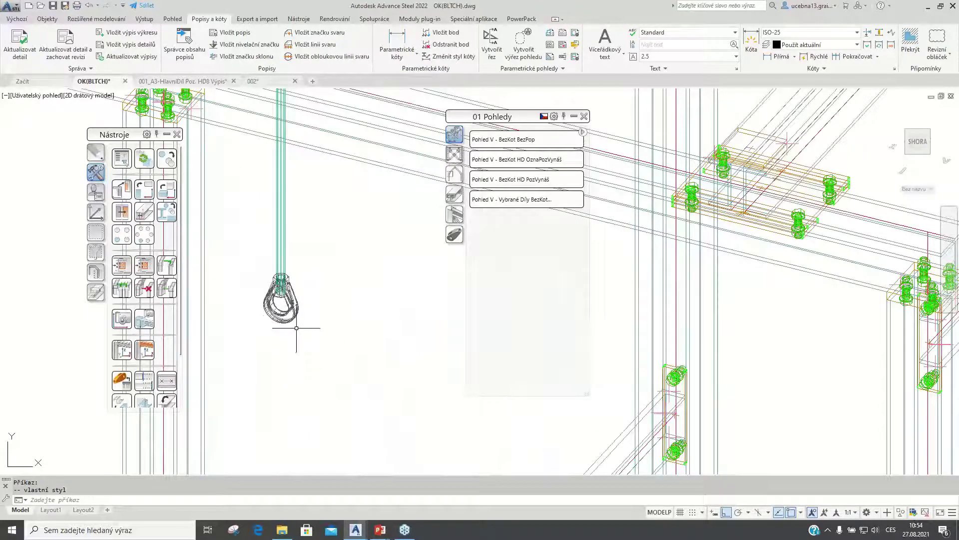
click(284, 317)
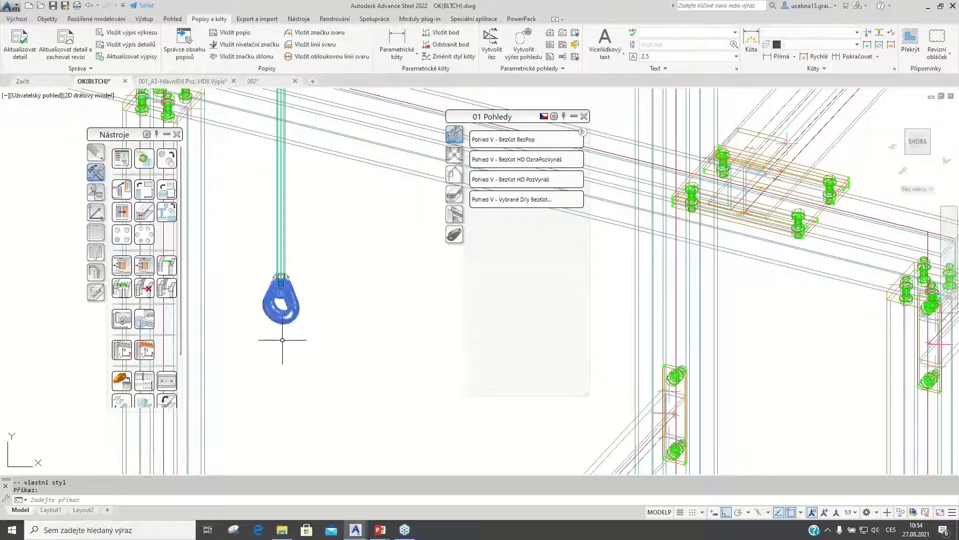
key(ctrl+1)
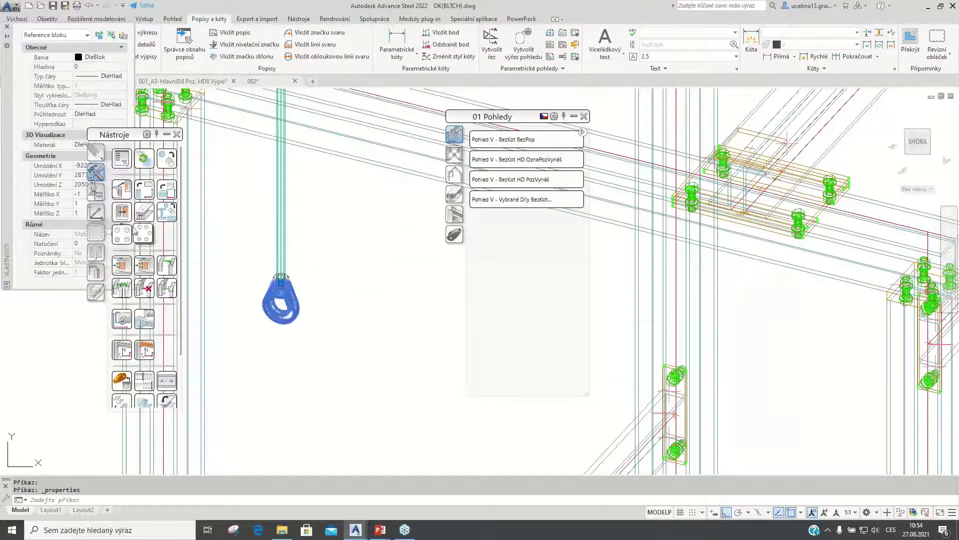
drag(7, 76, 460, 155)
click(583, 116)
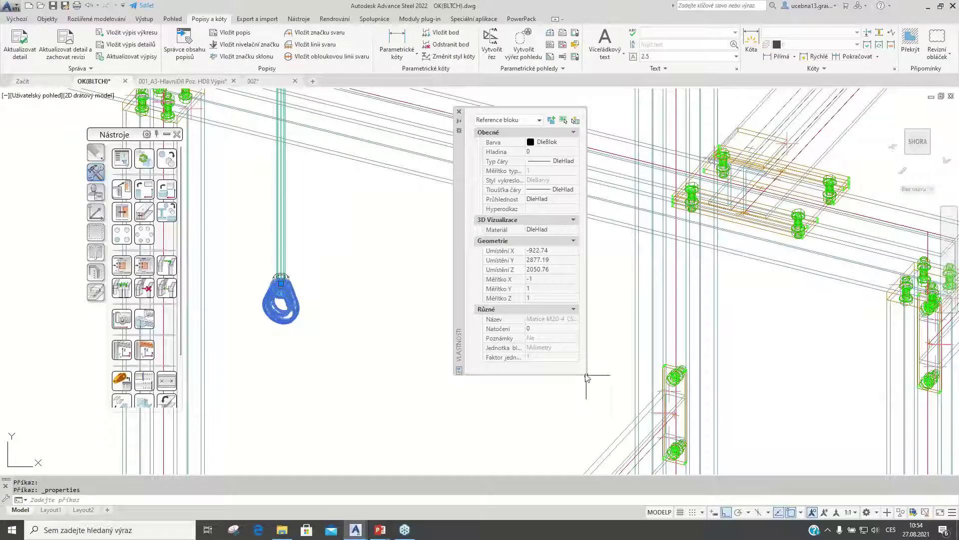
drag(587, 375, 688, 424)
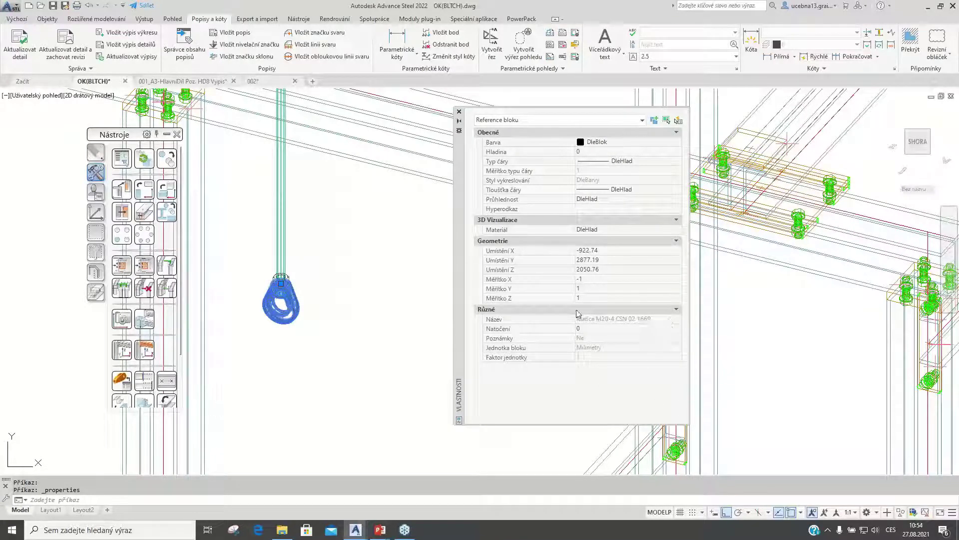
key(Escape)
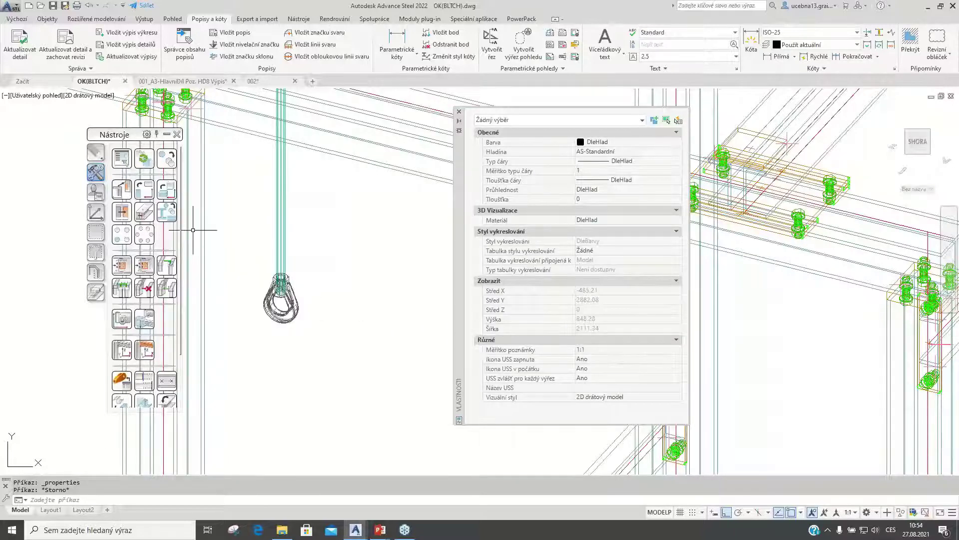
Reset the UCS to global and move its origin to the eye nut block's insertion point.
text(uss)
key(Return)
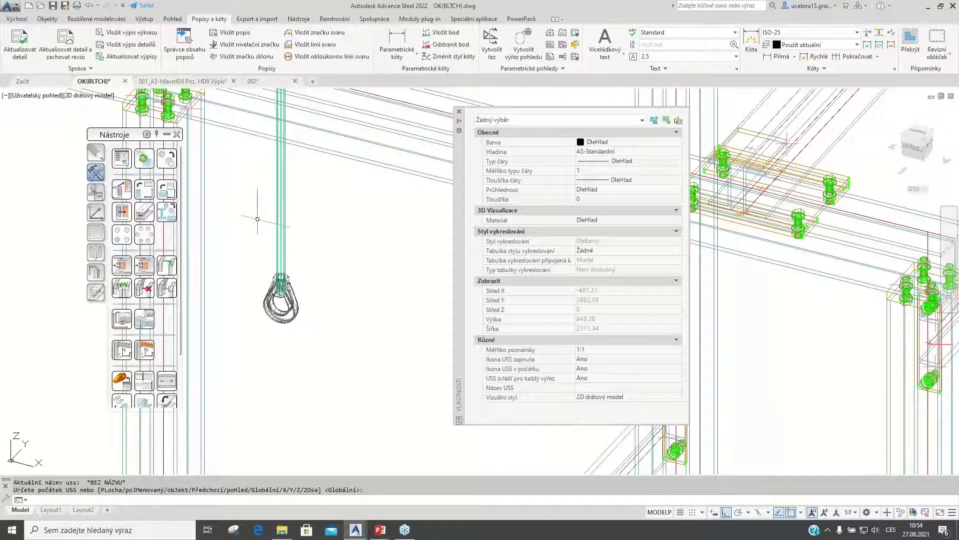
click(95, 212)
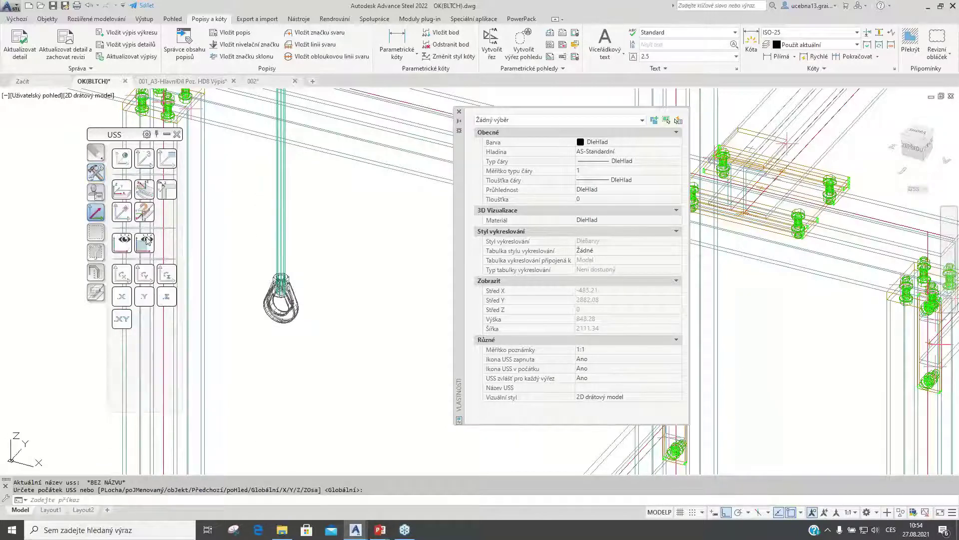
shift+right_click(231, 231)
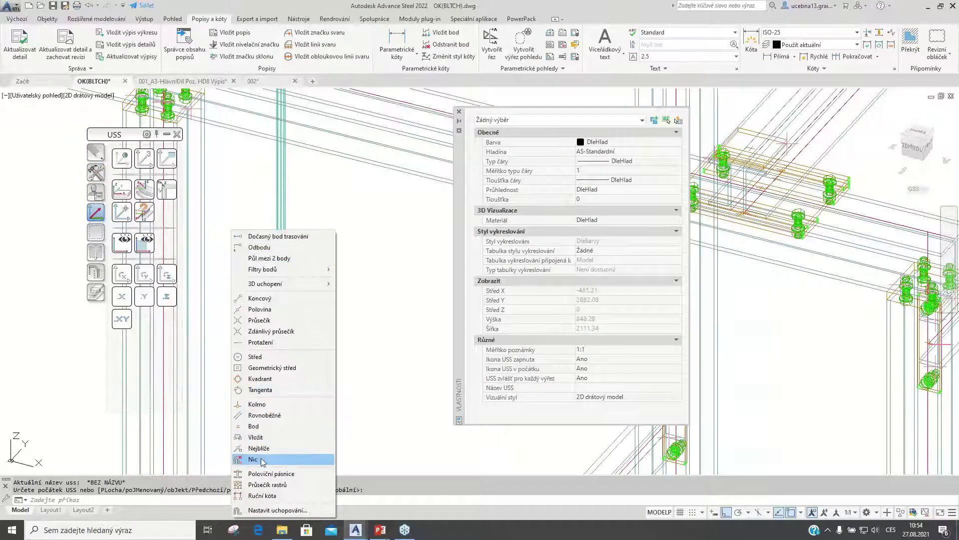
click(256, 437)
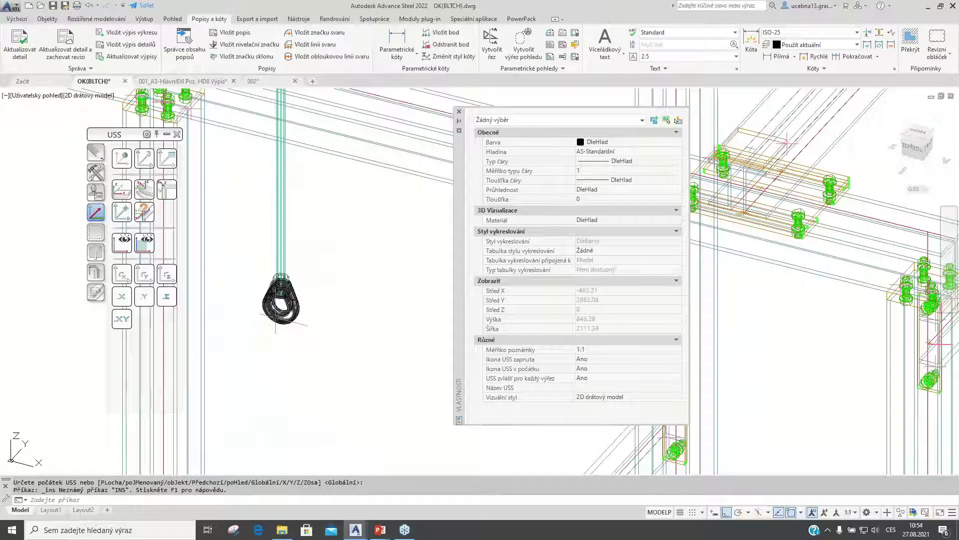
click(122, 212)
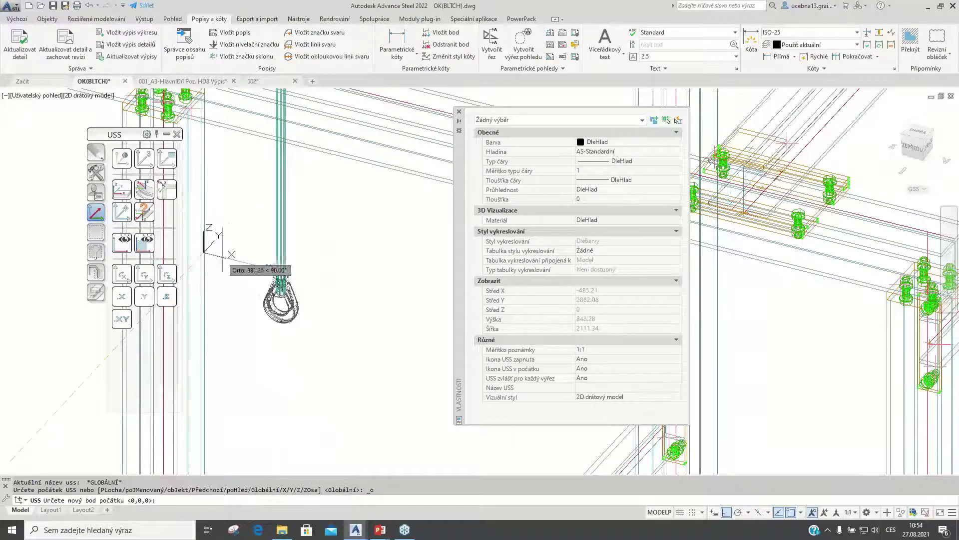
shift+right_click(224, 279)
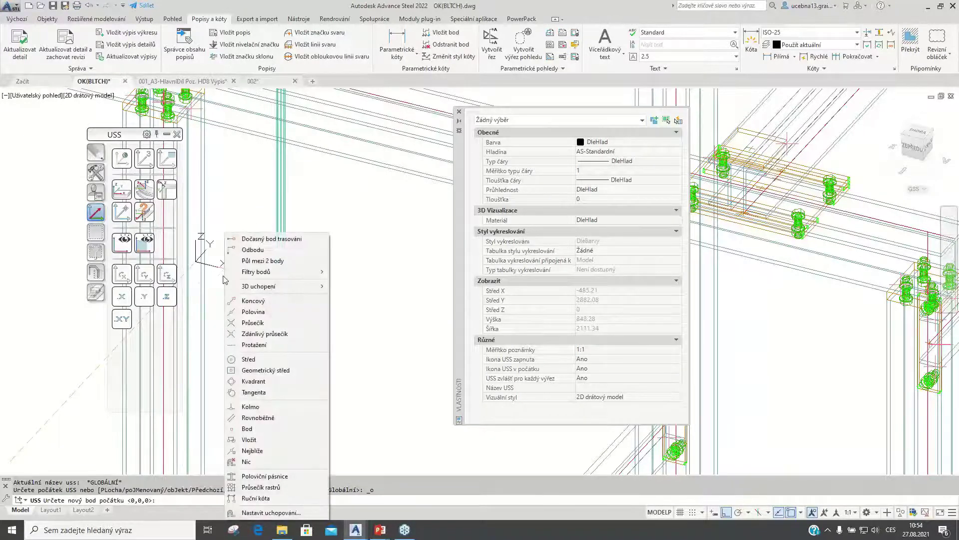
click(256, 439)
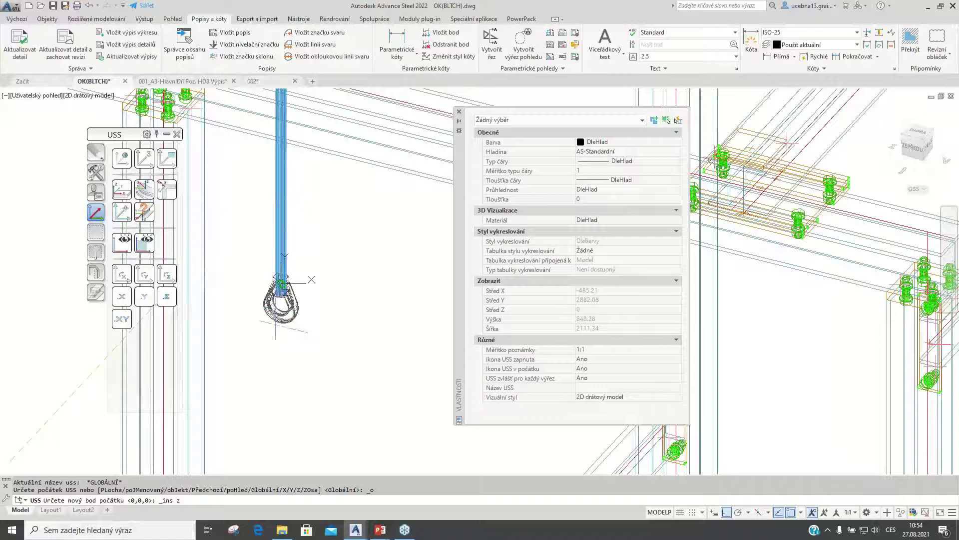
click(282, 284)
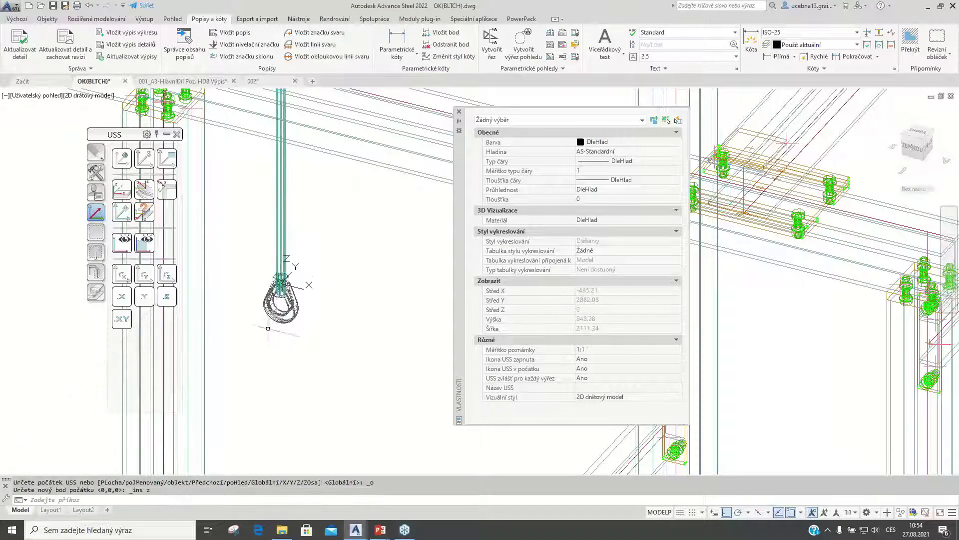
Check the eye nut block's insertion coordinates in its properties relative to the new UCS origin.
middle_drag(254, 288, 247, 323)
scroll(254, 336, up, 2)
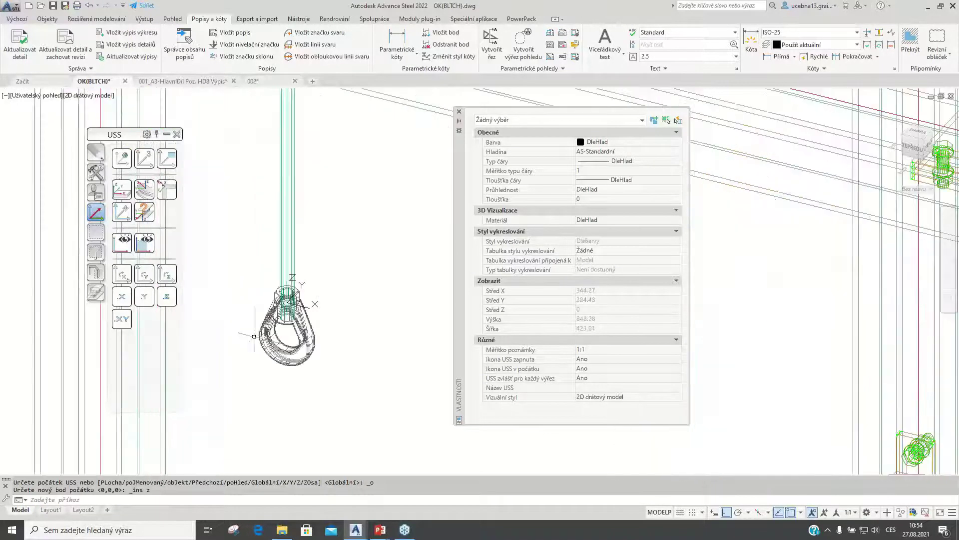
click(280, 356)
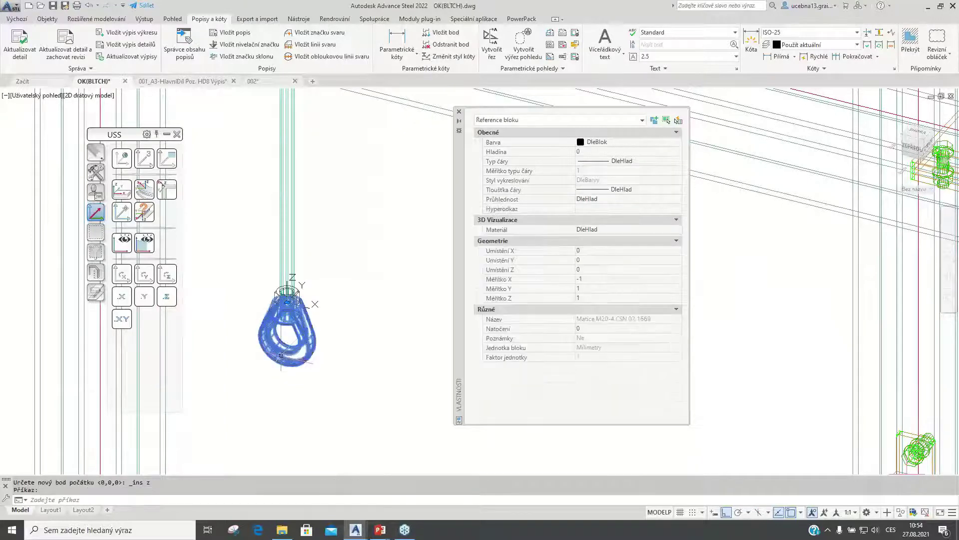
key(Escape)
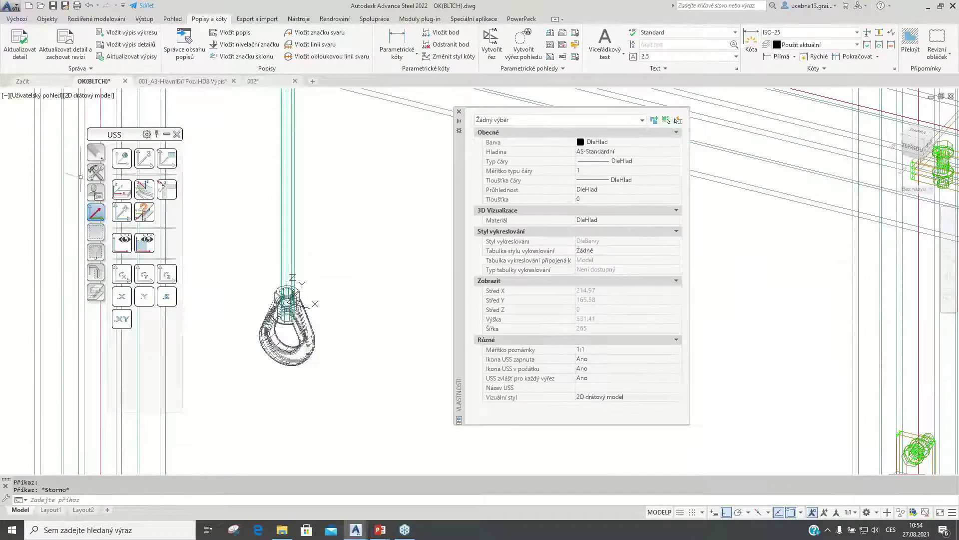
Move the original eye nut block 200 mm along the X axis, away from the threaded rod.
click(96, 153)
click(121, 158)
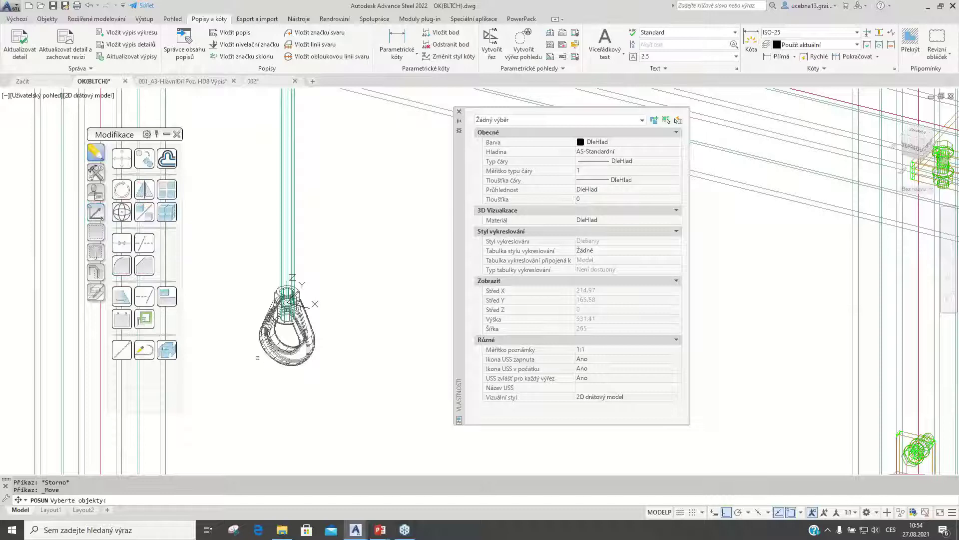
click(273, 360)
key(Return)
click(246, 393)
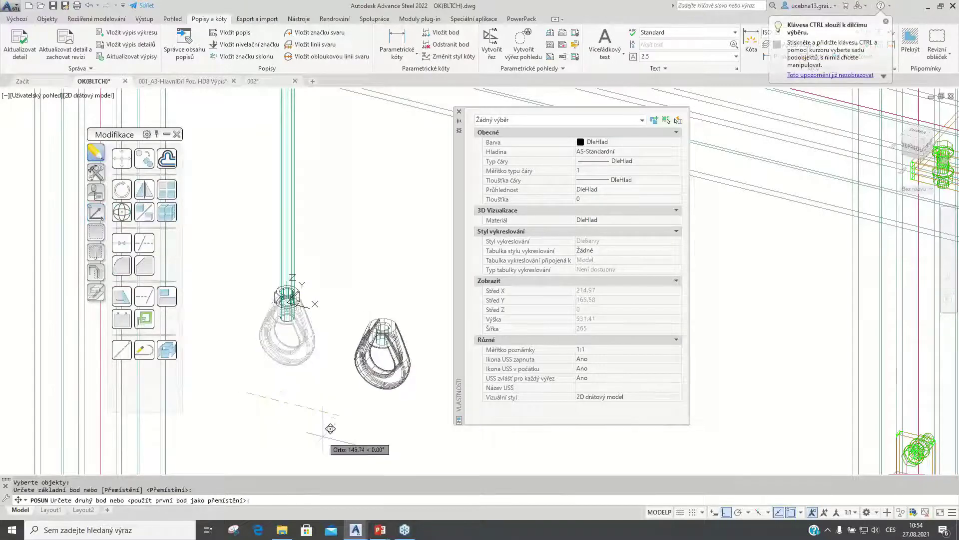
text(200)
key(Return)
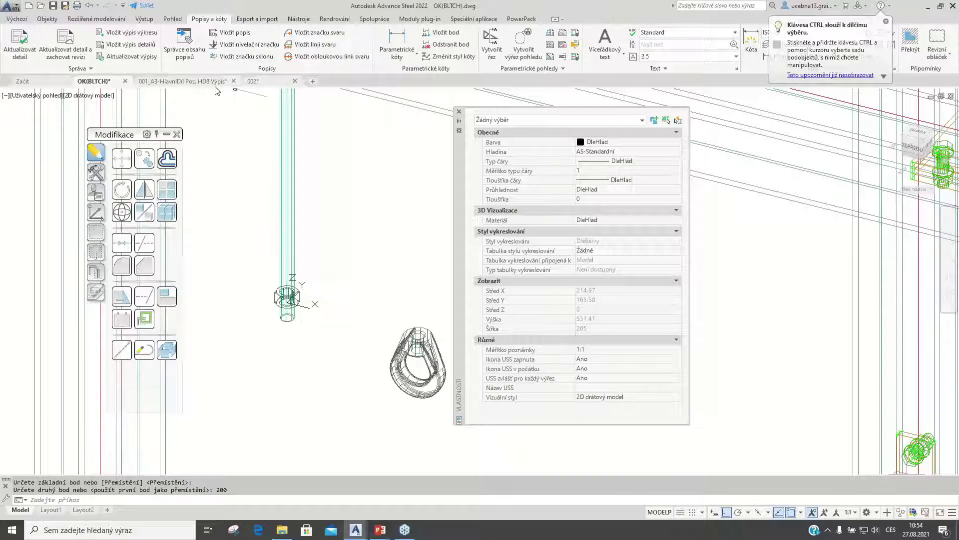
Place a special part from block Matice M20-4 CSN 02 1669 at the UCS origin, using the block name as its designation.
click(96, 172)
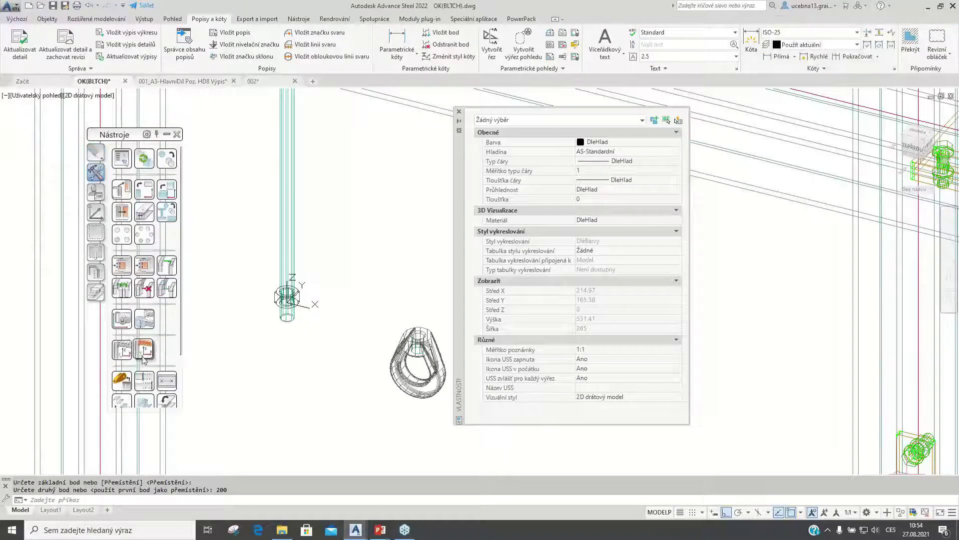
click(121, 379)
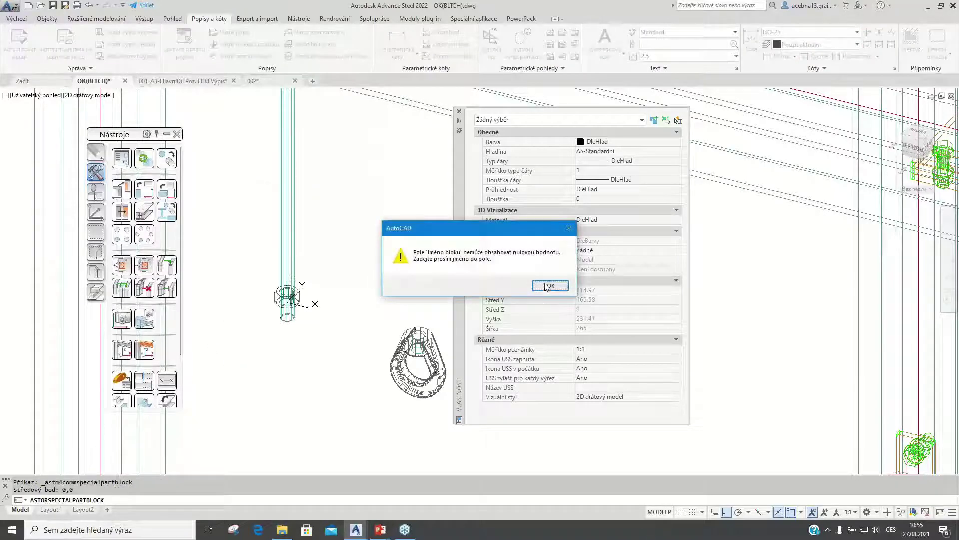
click(549, 285)
drag(371, 326, 556, 142)
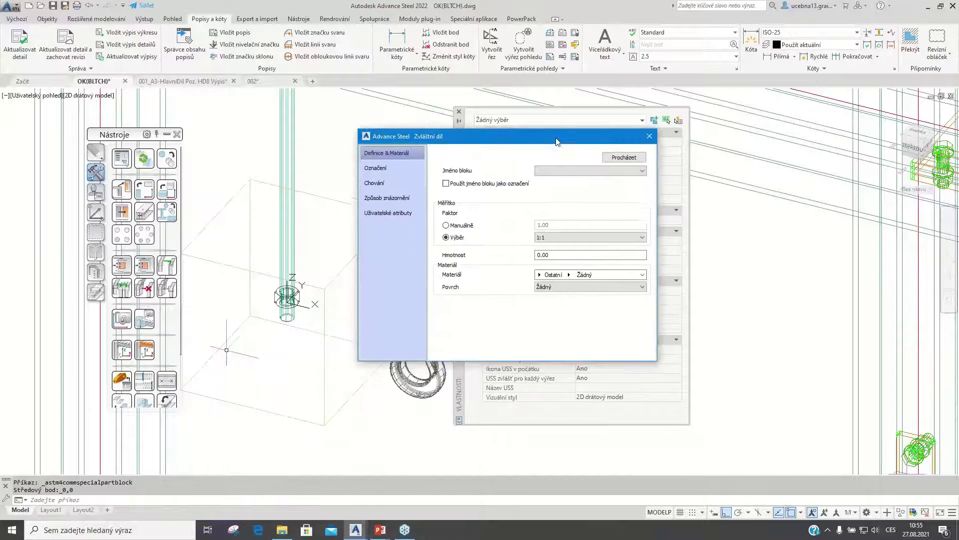
click(583, 170)
drag(644, 203, 642, 310)
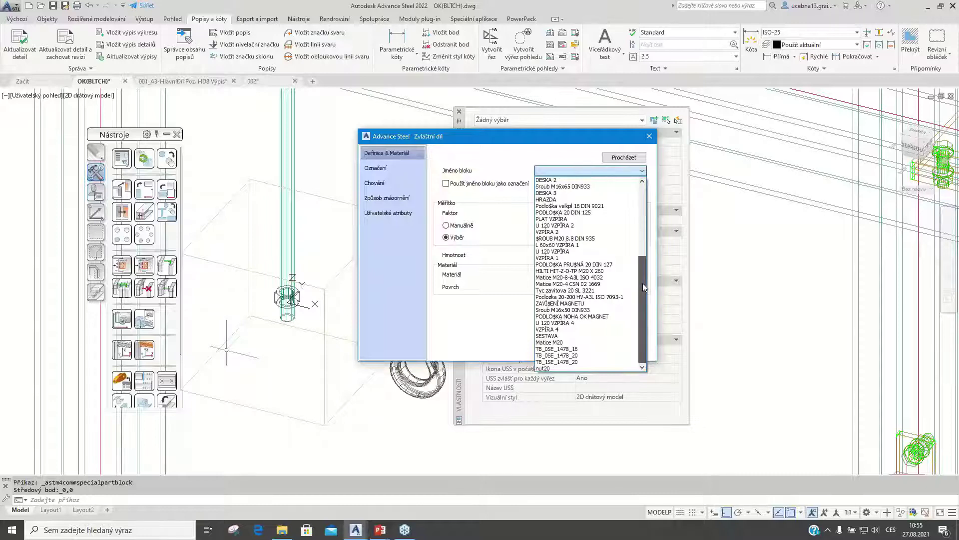
click(593, 283)
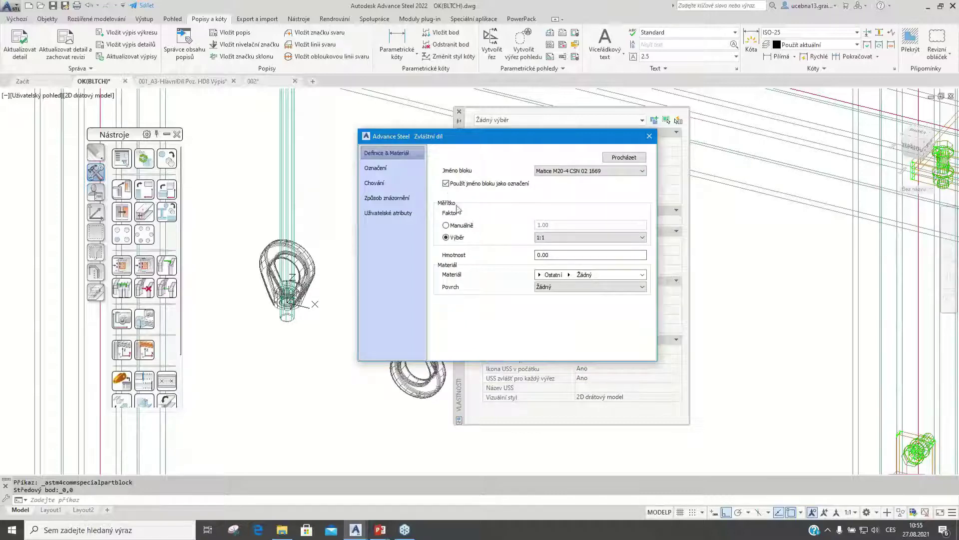
click(649, 136)
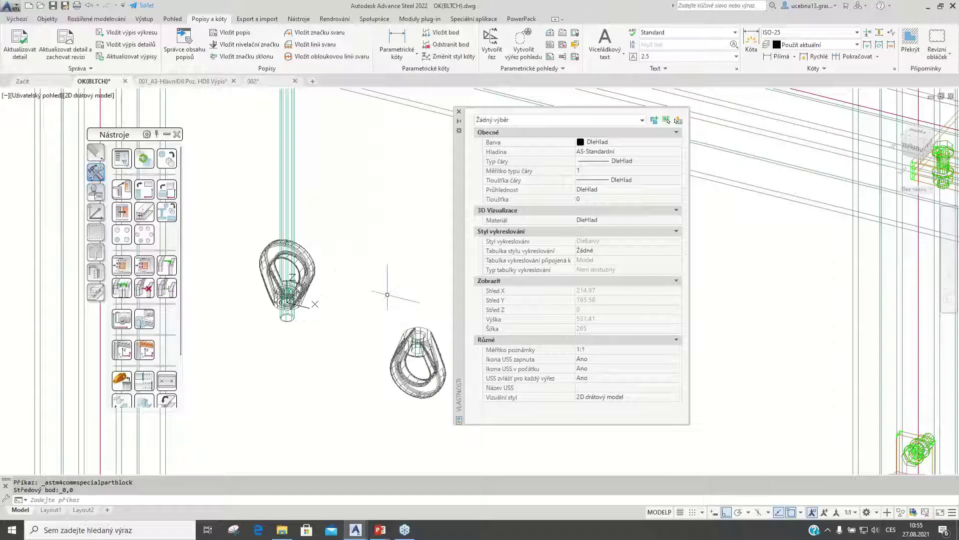
Delete the upside-down eye nut special part and rotate the UCS 180° about its X axis.
click(95, 213)
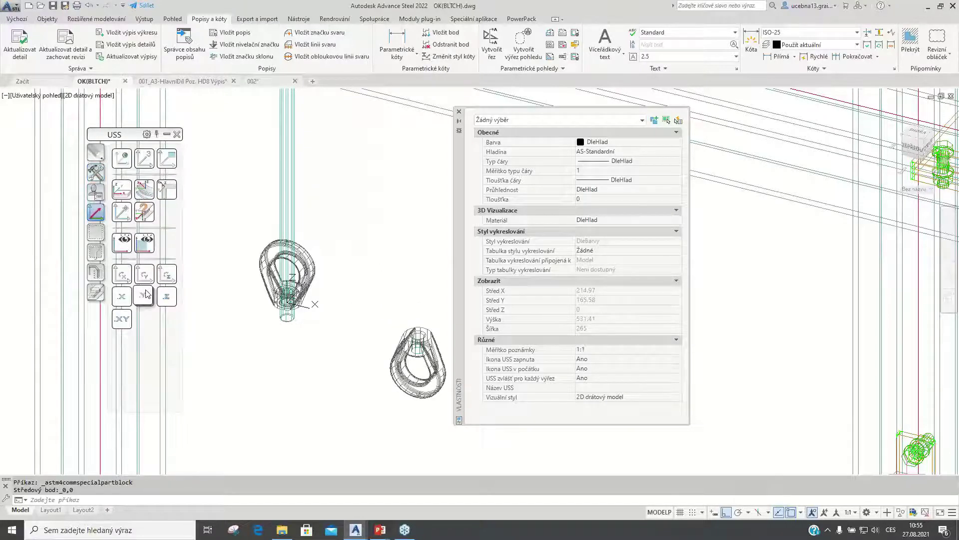
text(3d)
key(Escape)
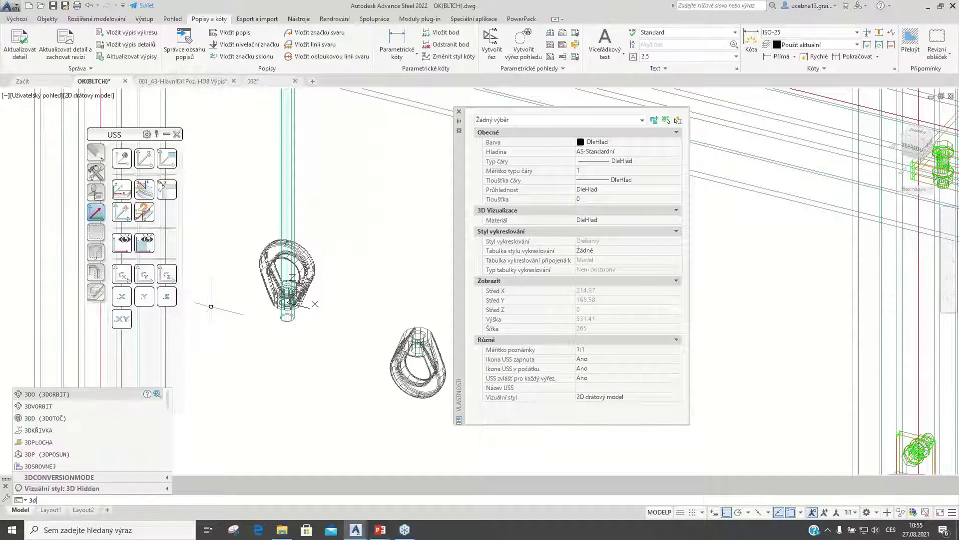
click(260, 276)
key(Delete)
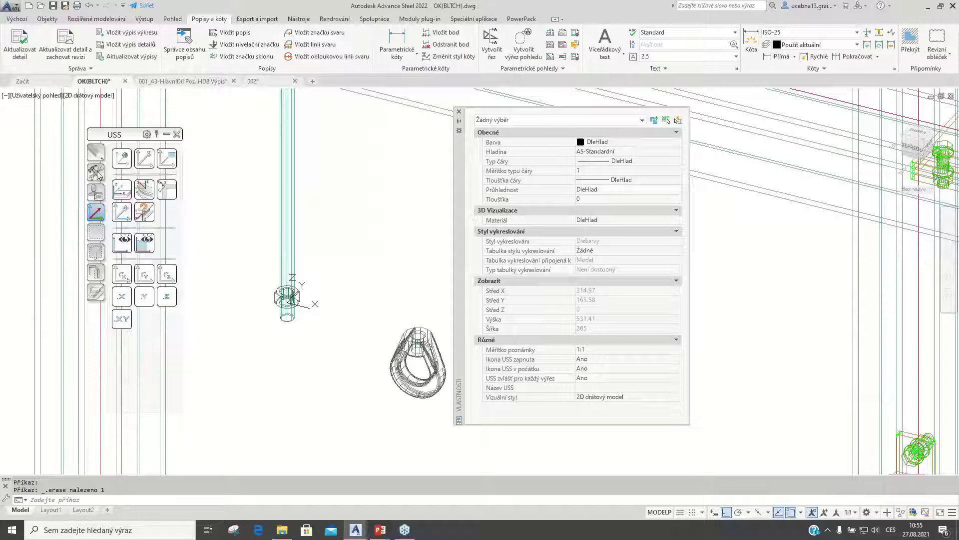
click(121, 273)
click(121, 274)
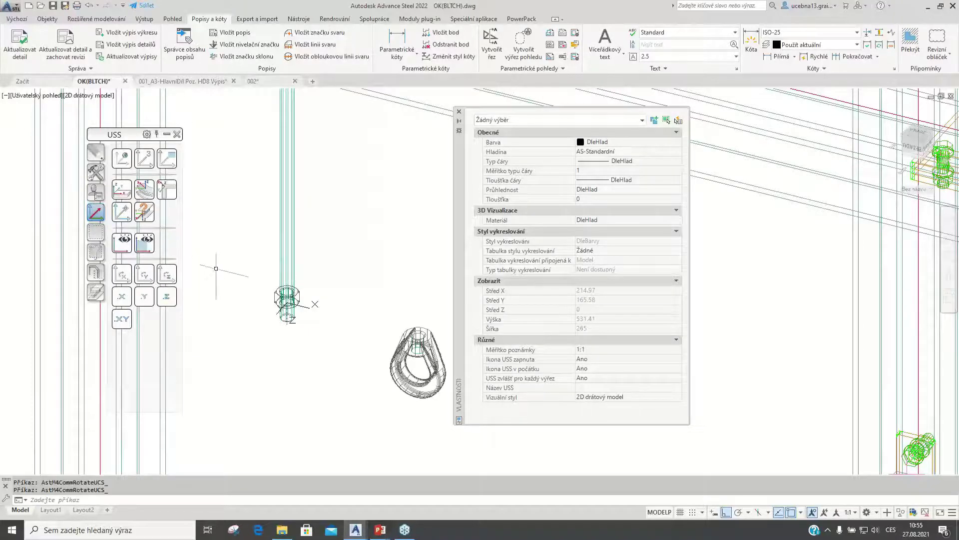
Place a special part from block Matice M20-4 CSN 02 1669 at point 0,0 of the rotated UCS.
click(95, 174)
click(119, 379)
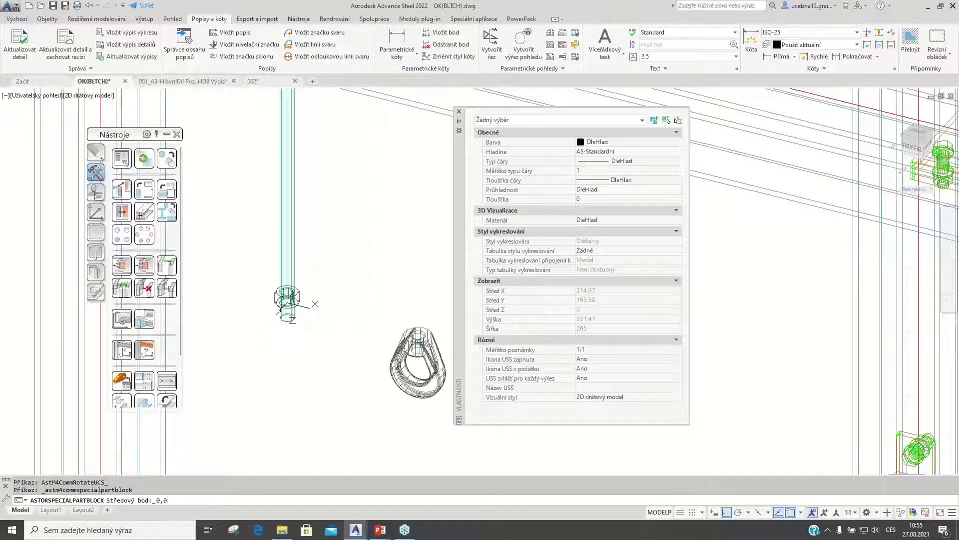
click(544, 286)
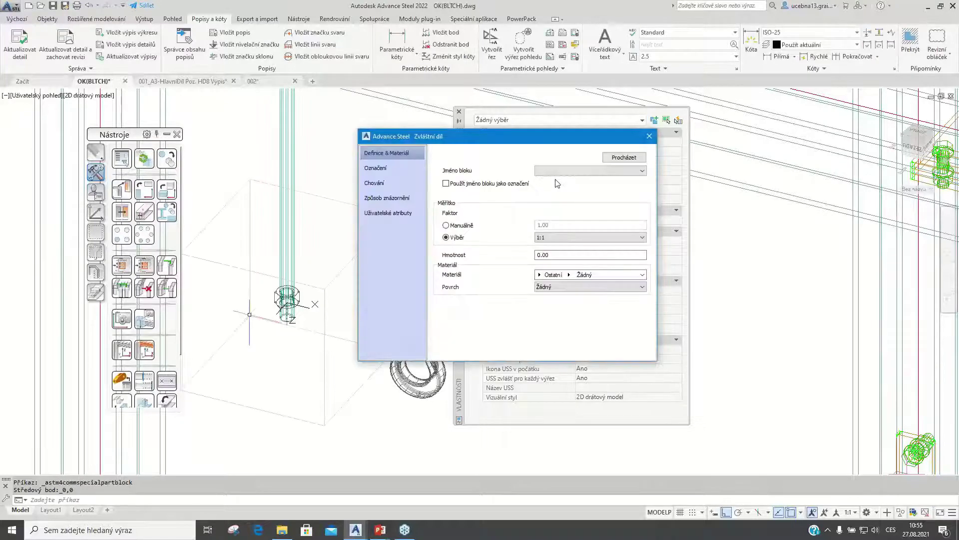
click(567, 170)
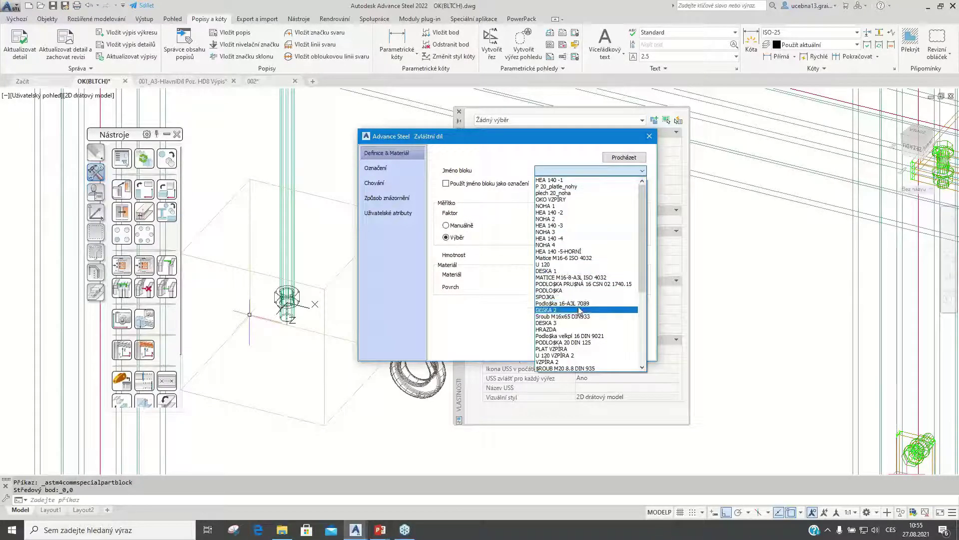
scroll(585, 304, down, 1)
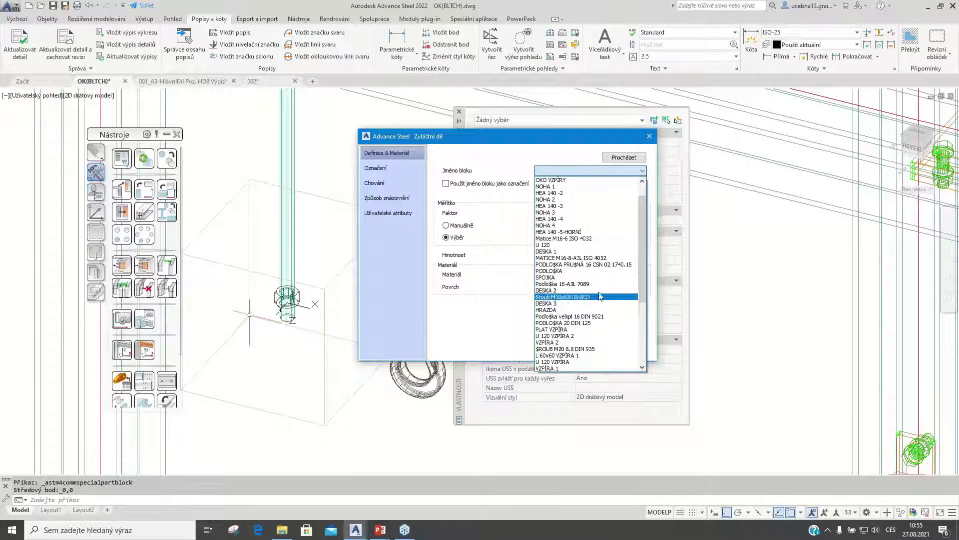
scroll(642, 268, down, 2)
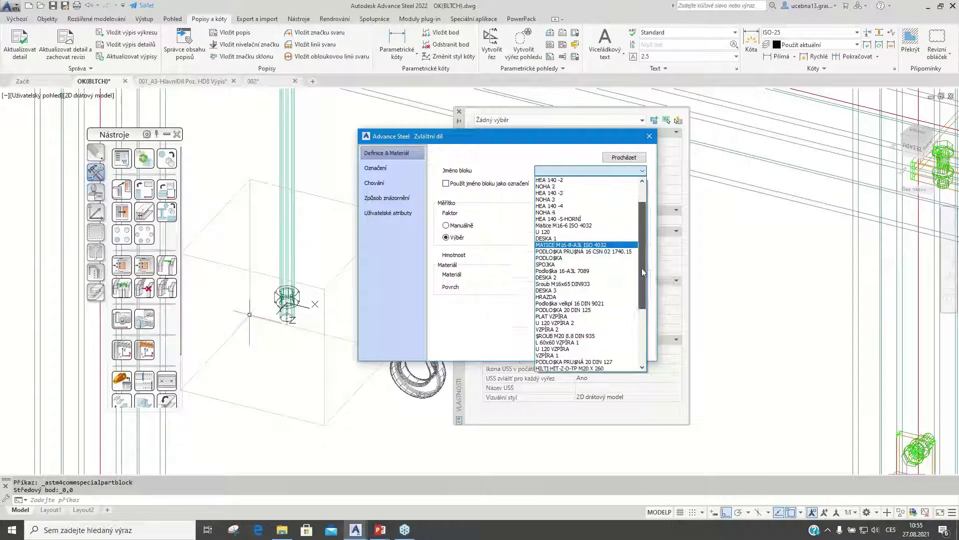
scroll(642, 284, down, 1)
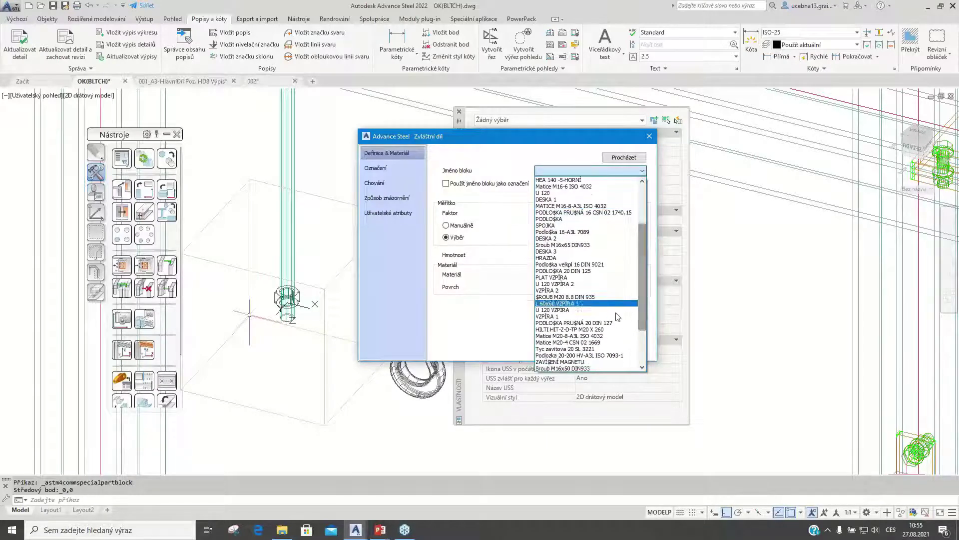
click(580, 342)
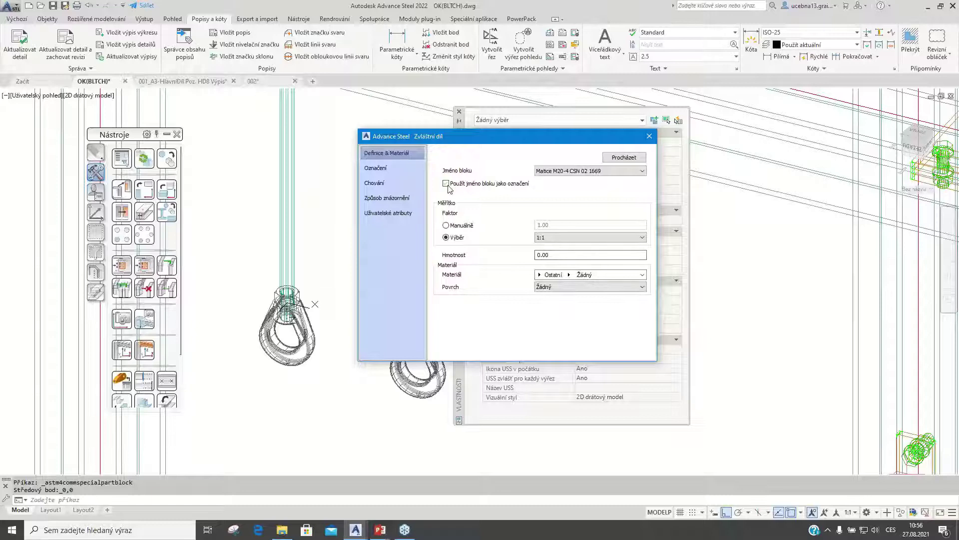
click(649, 136)
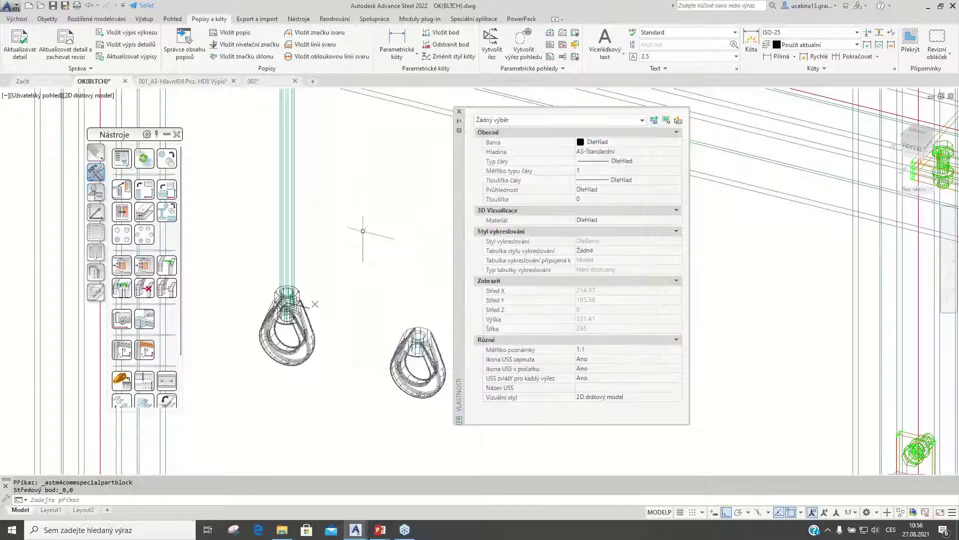
Number the single parts from 100 and the main parts from 1, and close the numbering list and the properties palette.
scroll(363, 230, down, 4)
scroll(20, 46, up, 2)
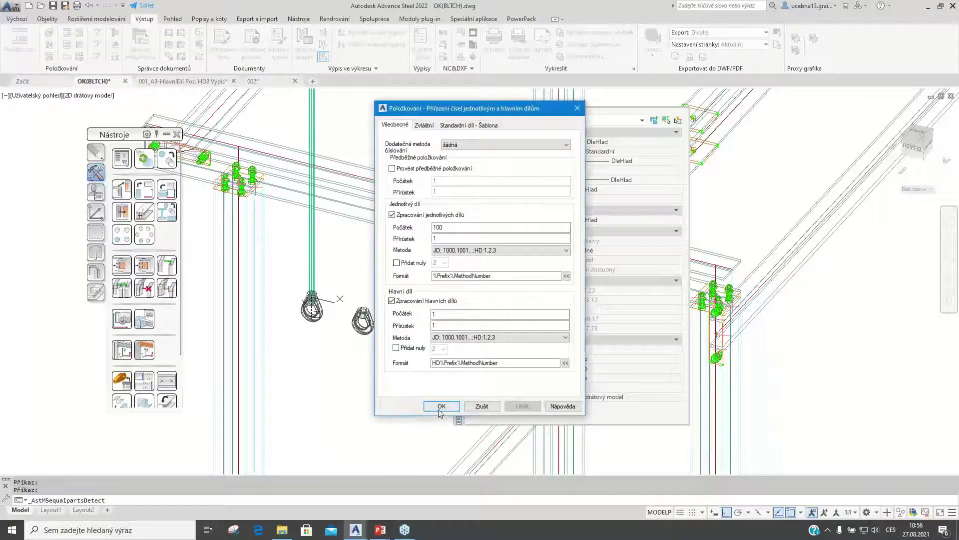
click(441, 407)
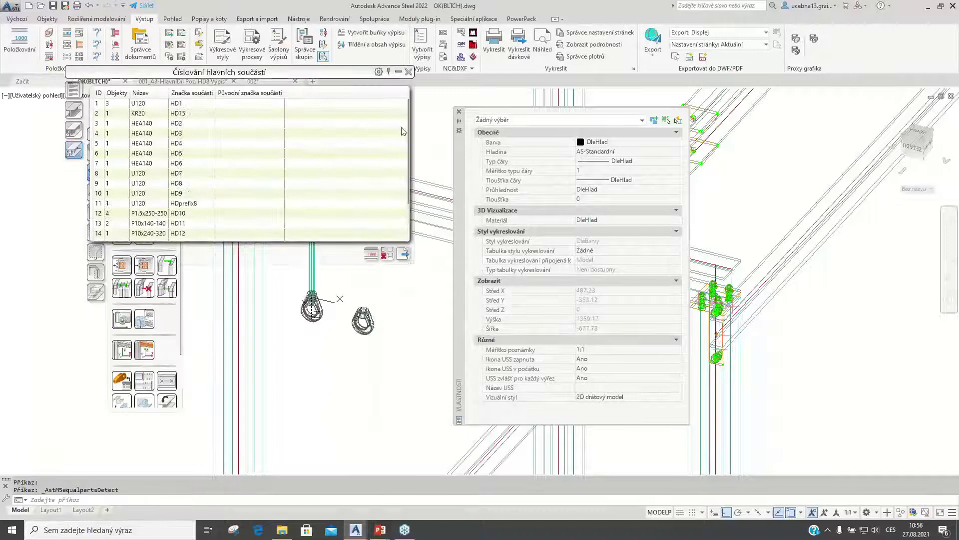
click(407, 72)
click(459, 113)
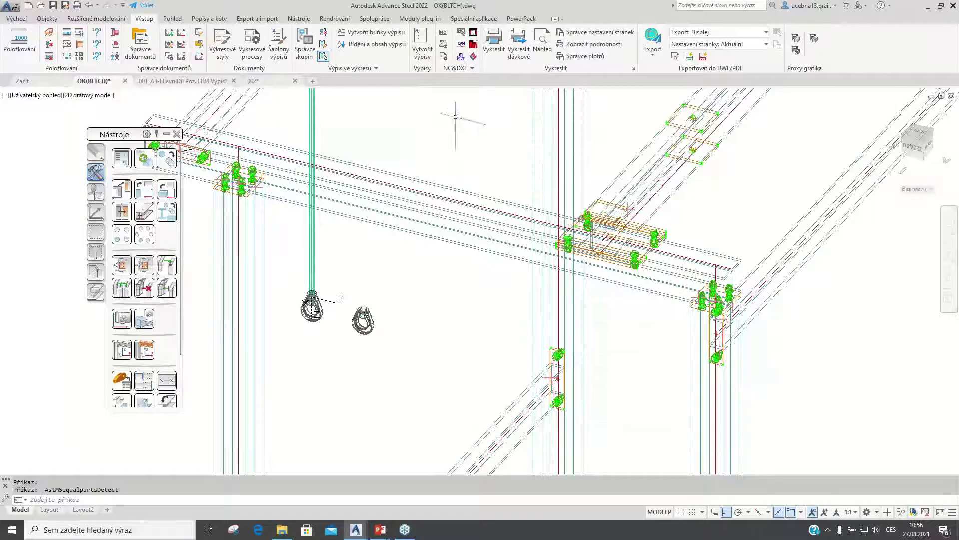
Update the POHLED detail in drawing 002 and examine the eye nut and its position label on the threaded rod.
click(253, 81)
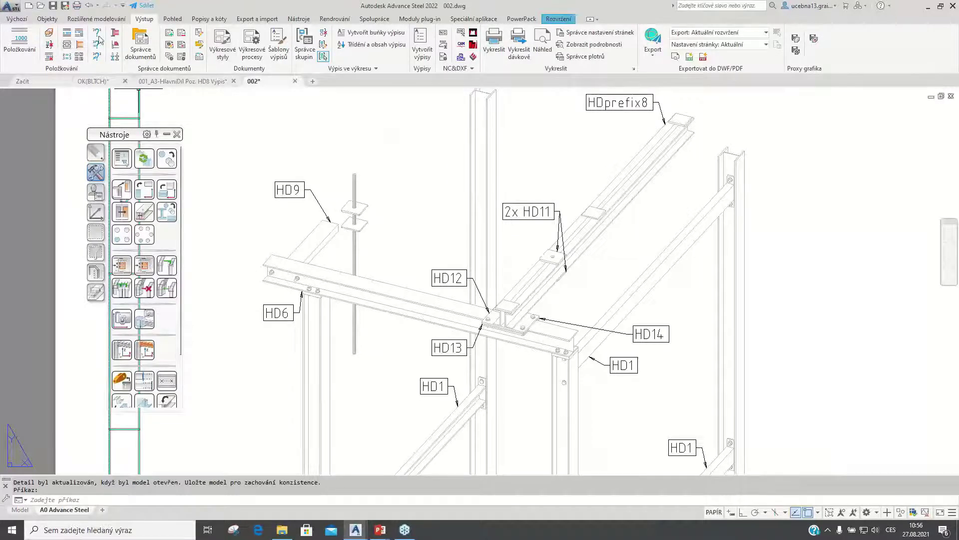
click(209, 19)
click(20, 46)
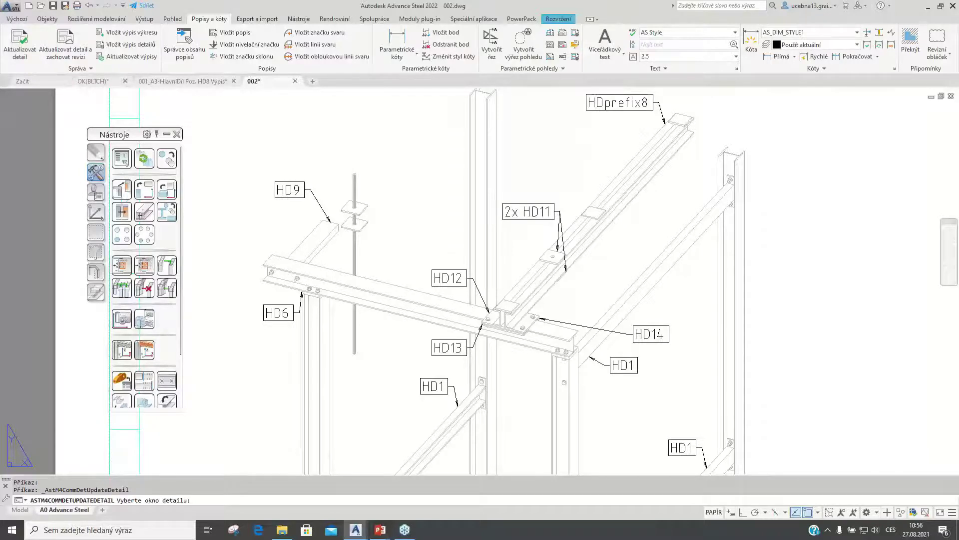
click(322, 318)
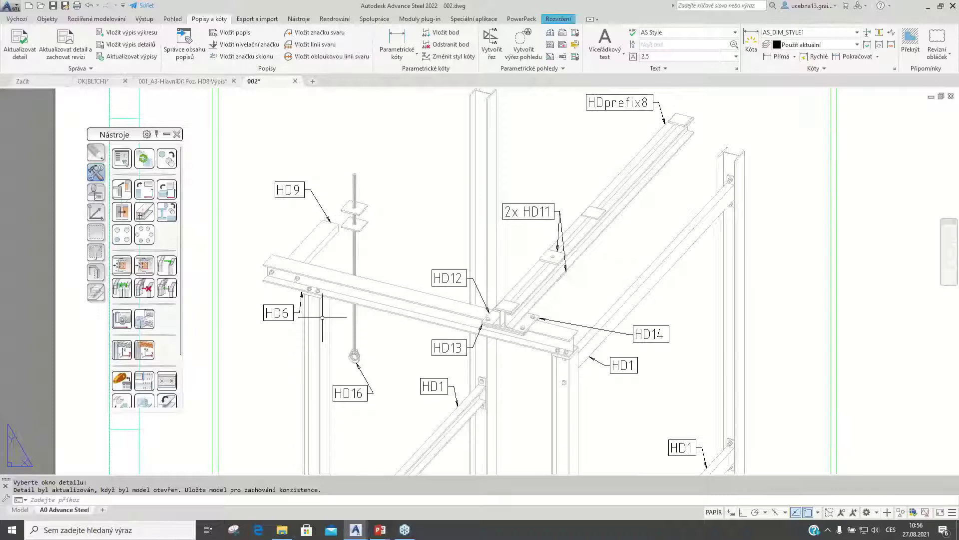
scroll(350, 367, up, 4)
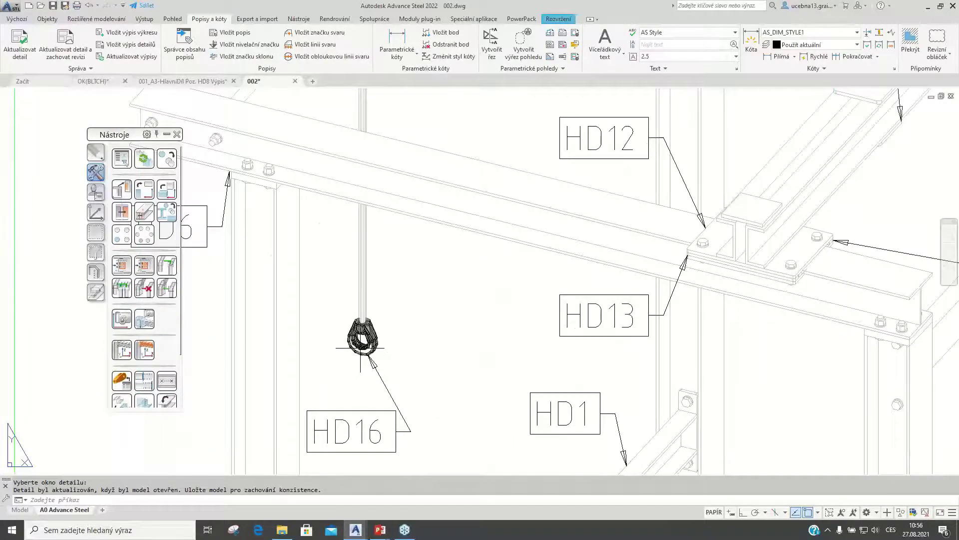
scroll(359, 347, down, 7)
scroll(331, 366, up, 2)
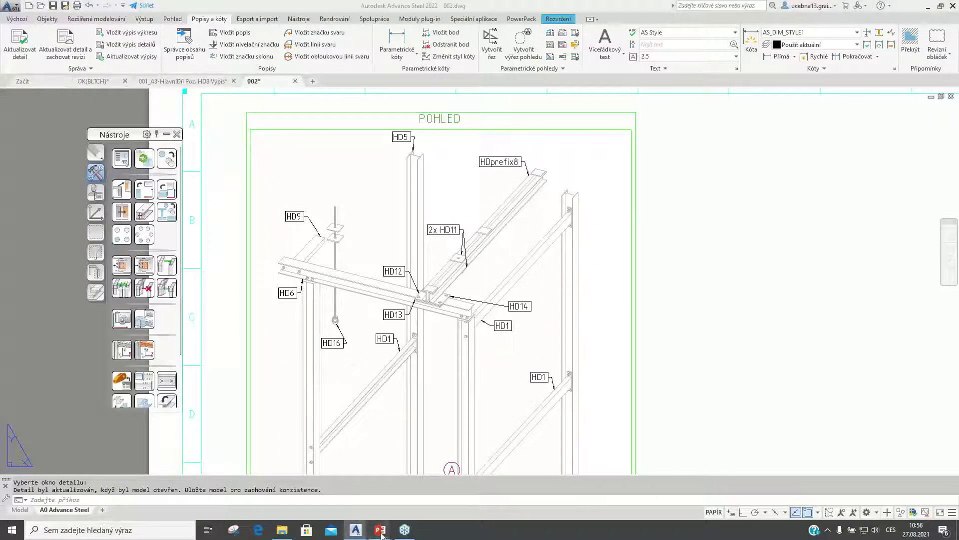
Switch to the PowerPoint presentation, show the slide about labelling special parts, and return to Advance Steel.
mouse_move(380, 532)
click(434, 487)
key(Right)
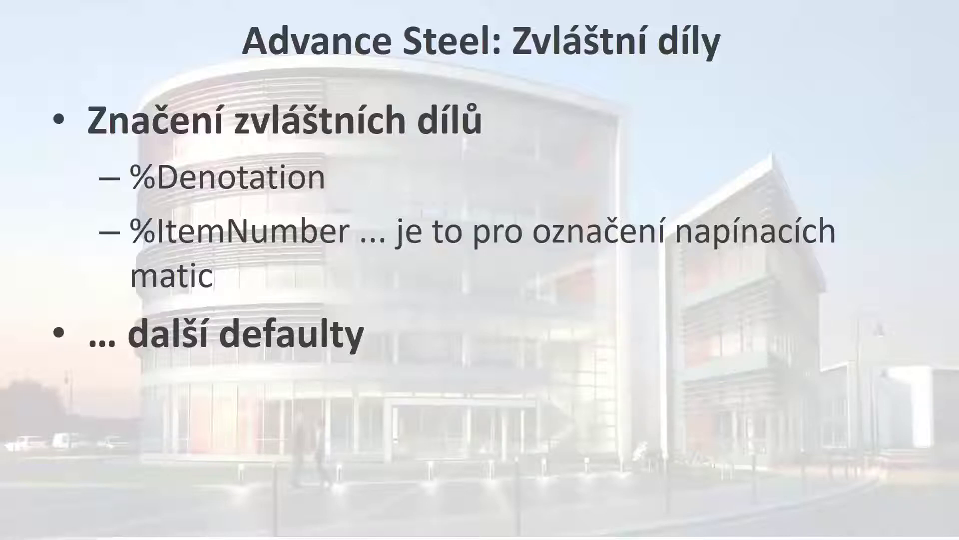
key(alt+Tab)
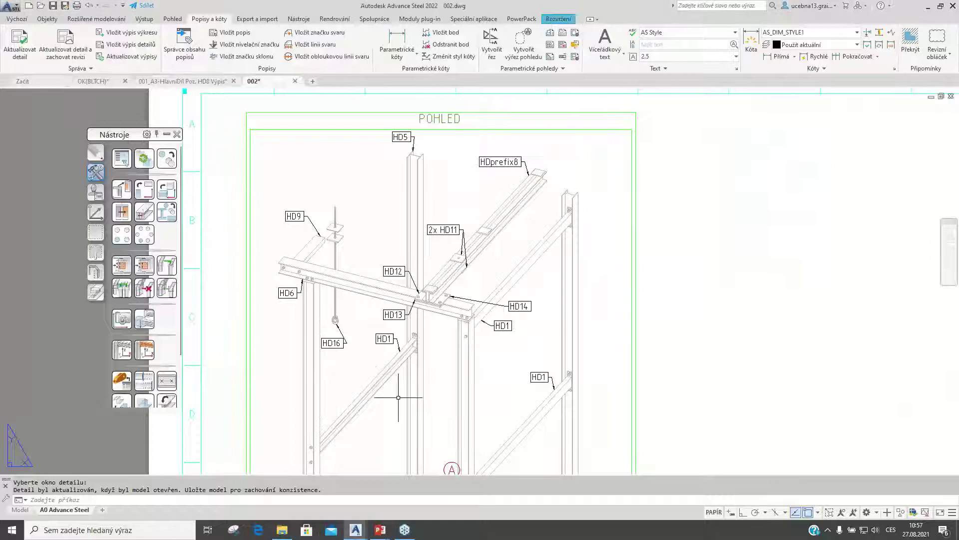
Close drawing 002 and examine how the nut is listed in the parts list of the HD8 main part drawing.
click(295, 81)
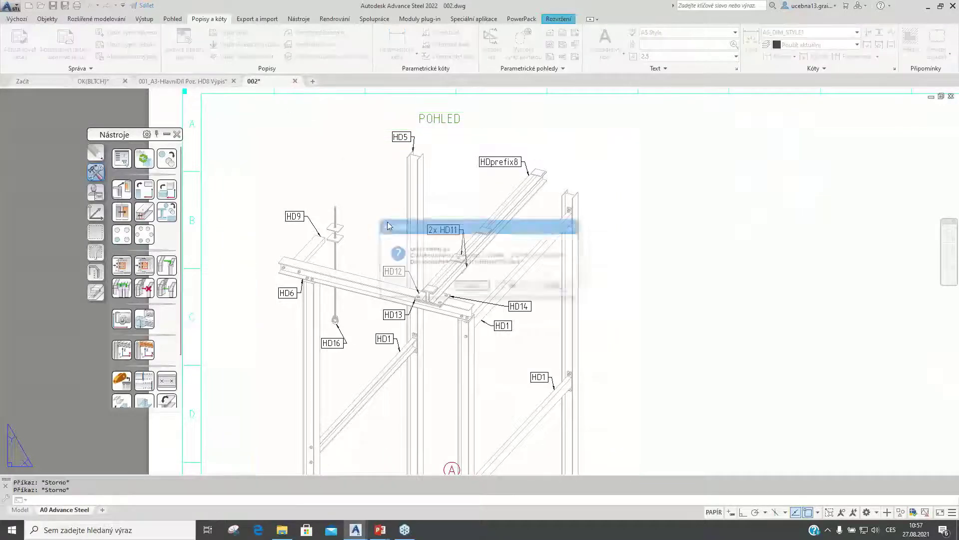
key(Escape)
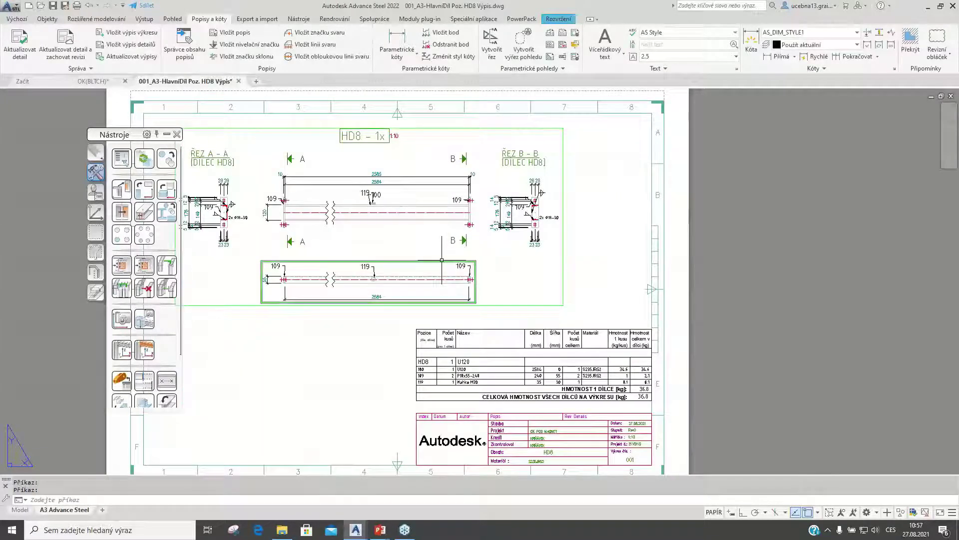
scroll(455, 389, up, 4)
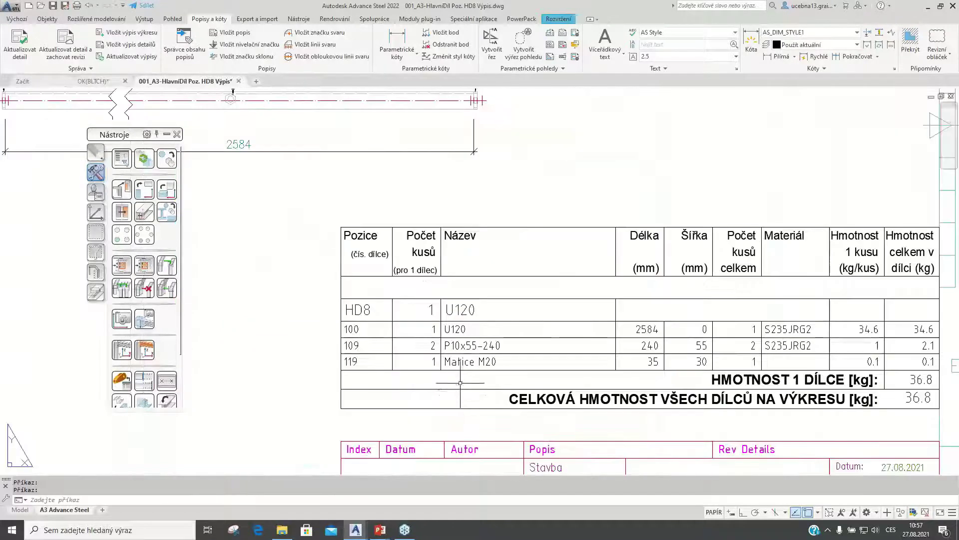
scroll(459, 364, down, 3)
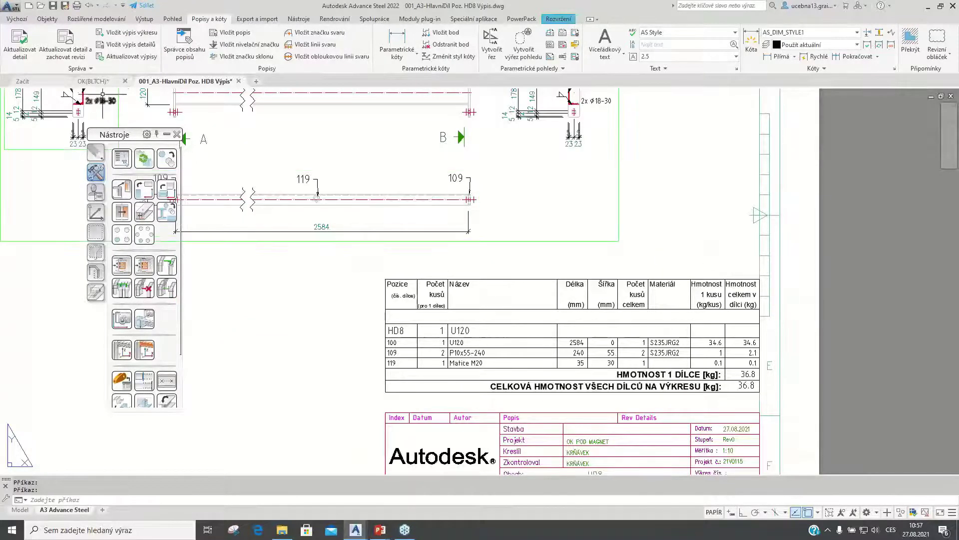
In the OK(BLTCH) model, check the name in the designation properties of the nut special part on the HD8 beam.
click(93, 81)
scroll(390, 180, down, 5)
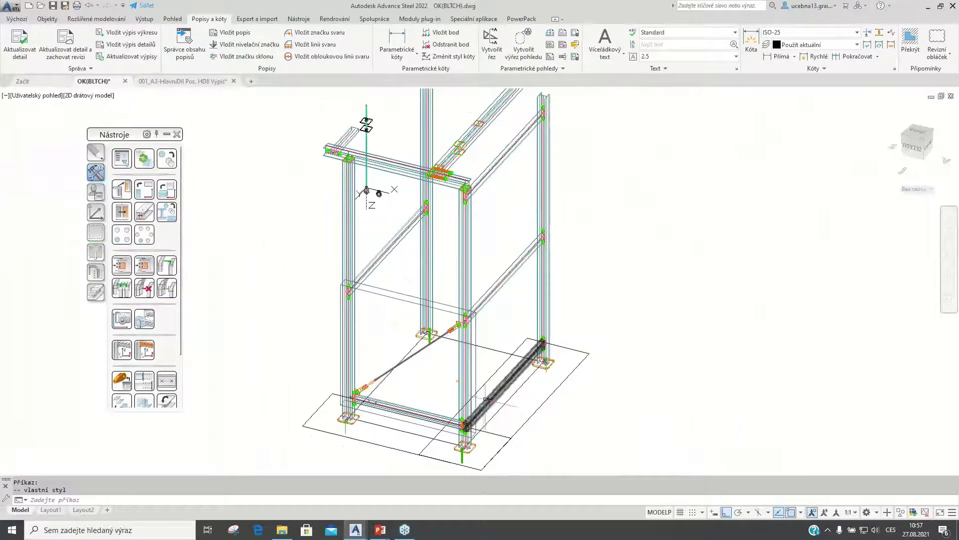
double_click(488, 400)
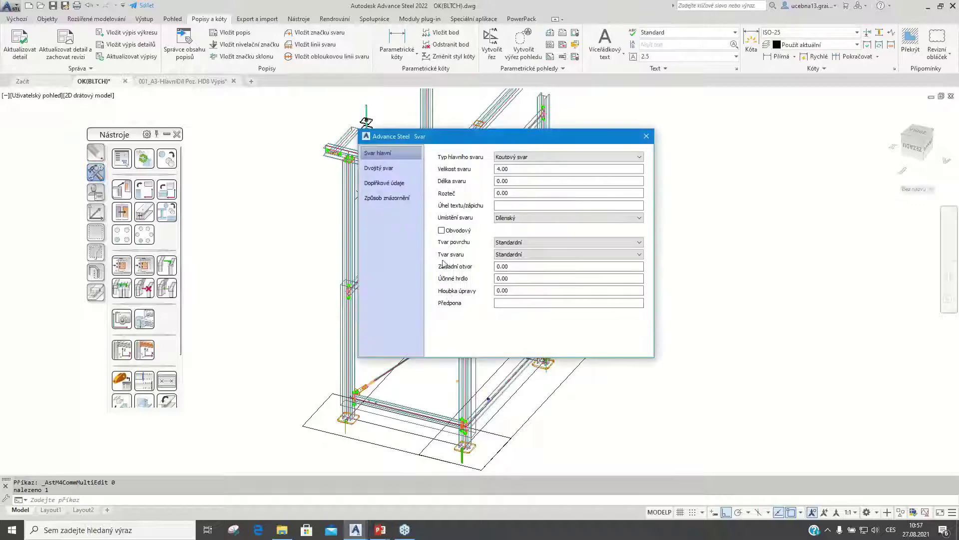
click(647, 136)
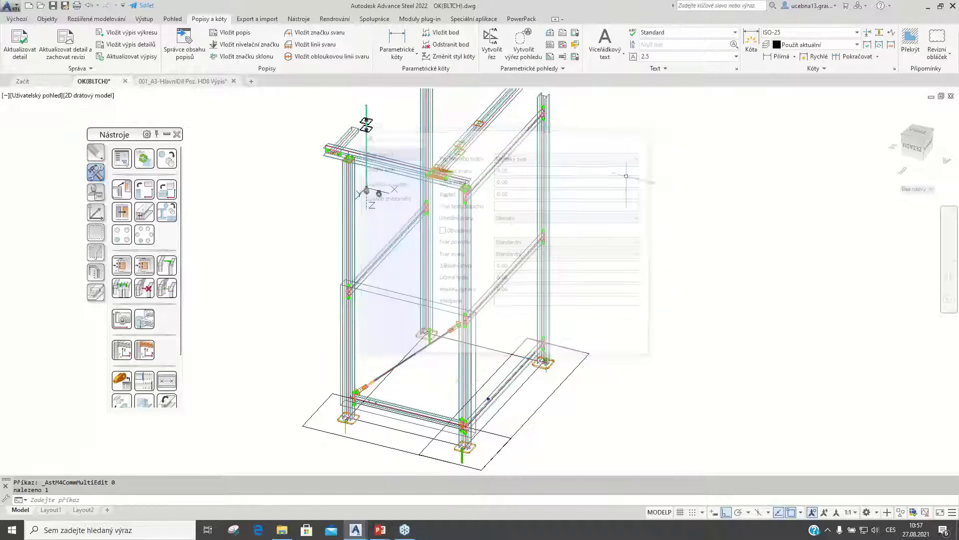
scroll(539, 350, up, 6)
double_click(538, 340)
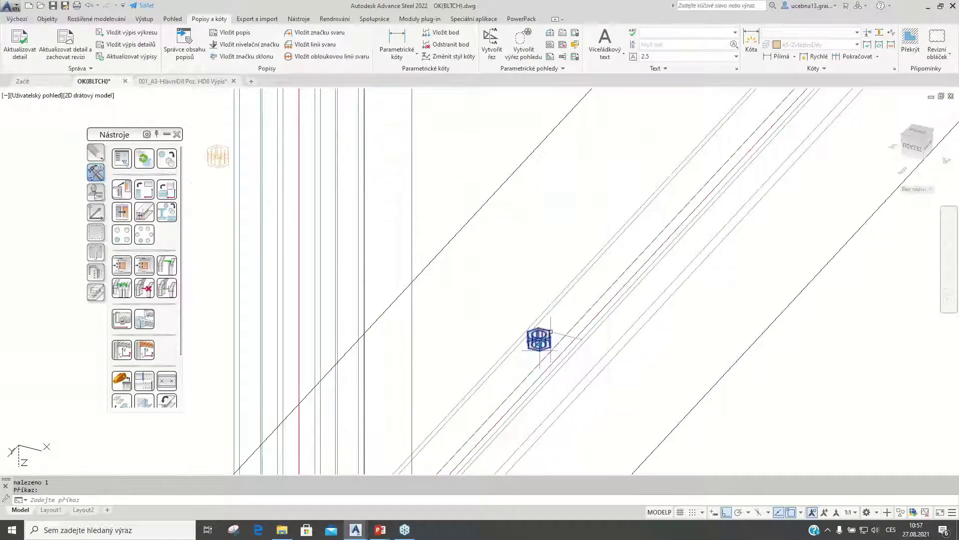
click(399, 169)
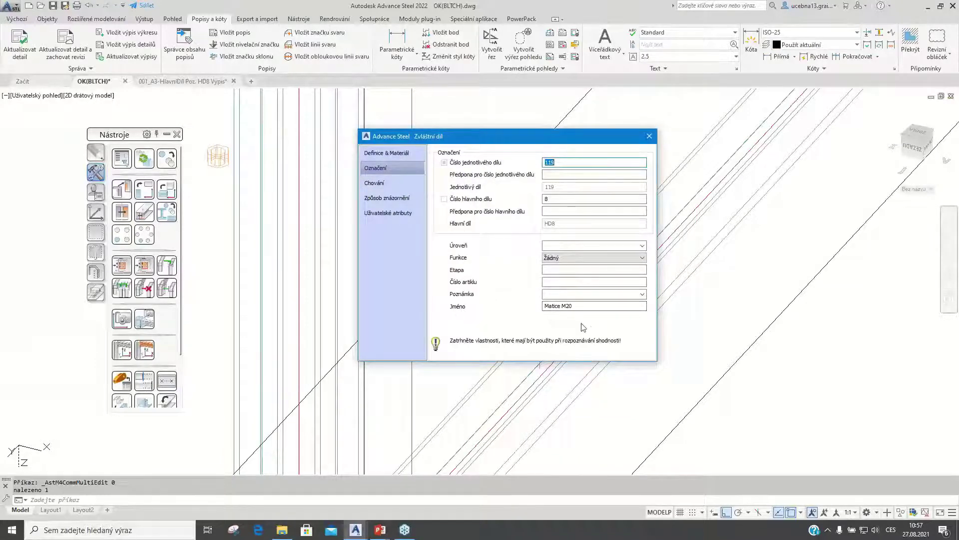
drag(575, 306, 542, 306)
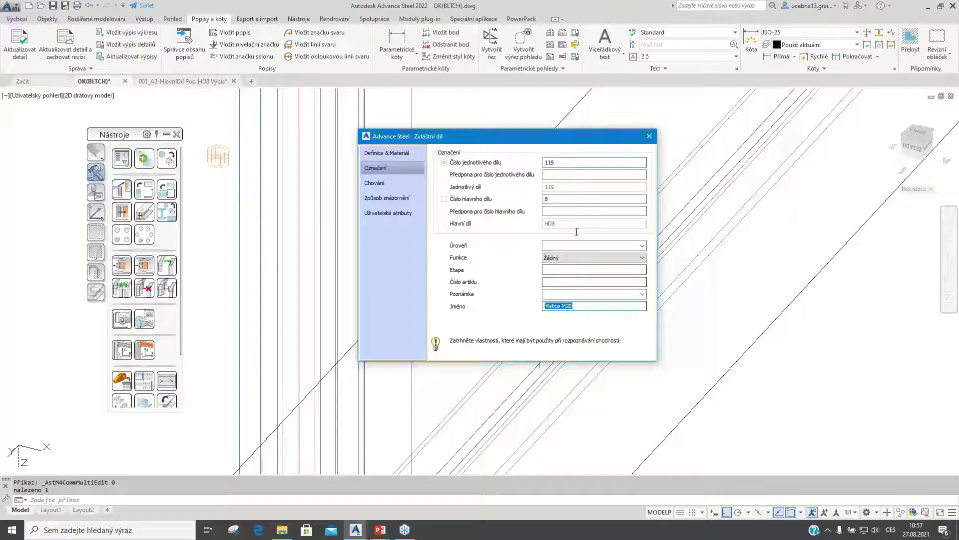
click(649, 138)
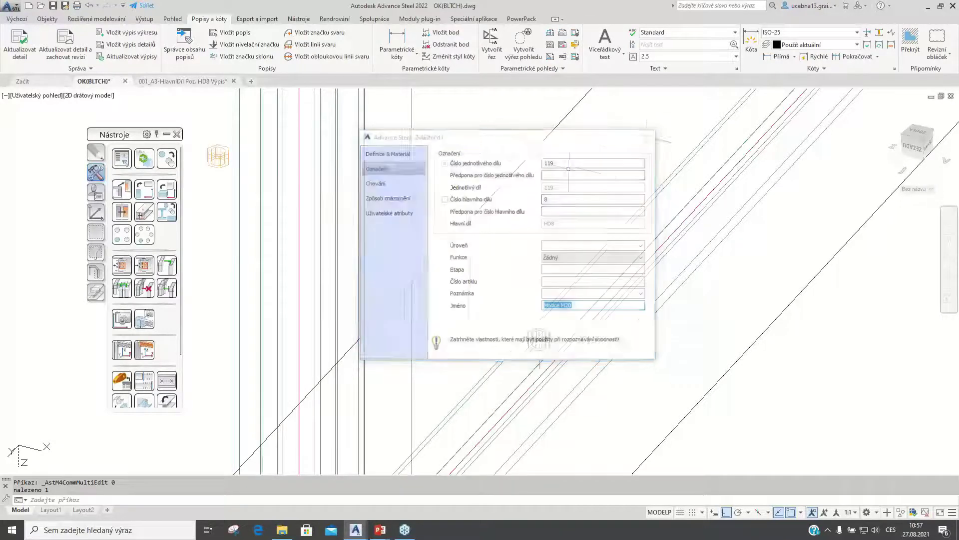
Select the connector plate at the lower end of the diagonal tie rod and switch its representation mode.
scroll(355, 230, up, 1)
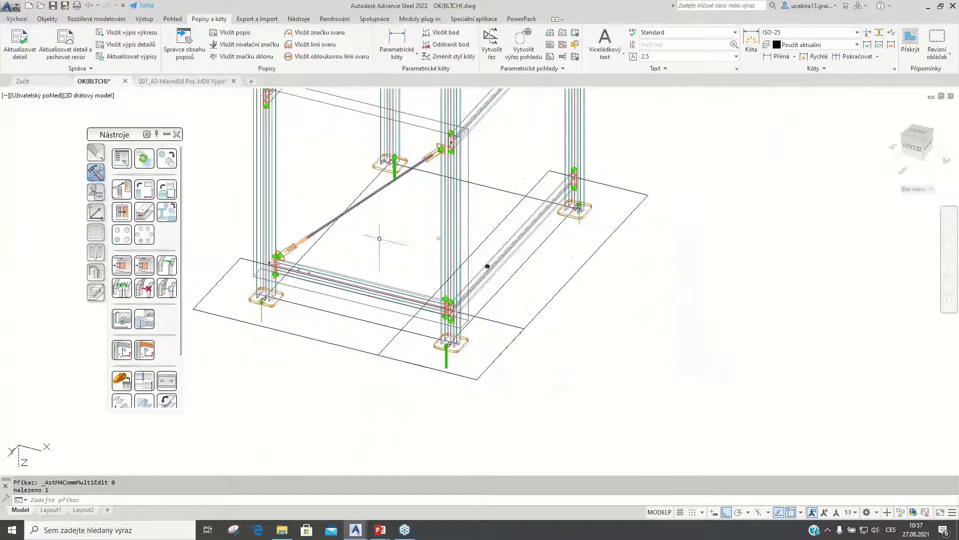
scroll(282, 250, up, 1)
click(288, 252)
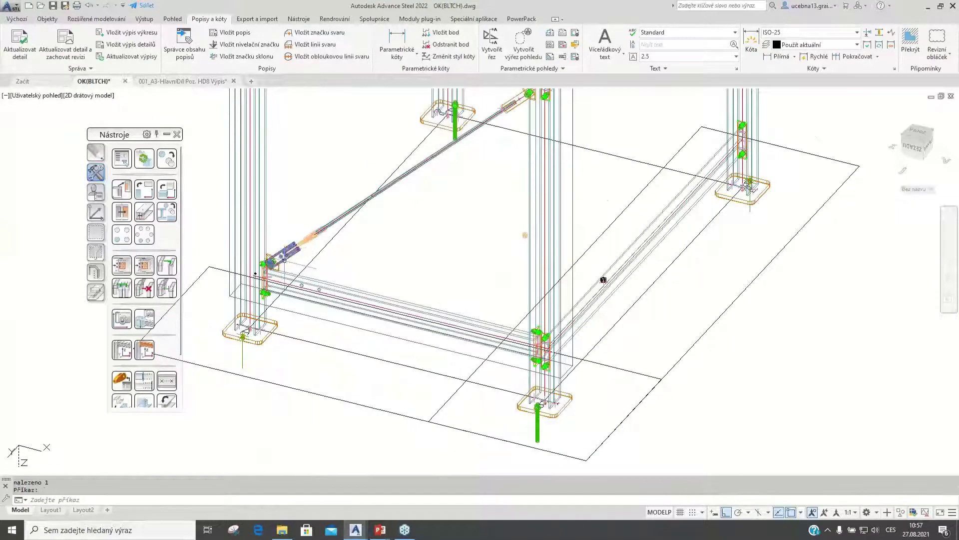
click(95, 253)
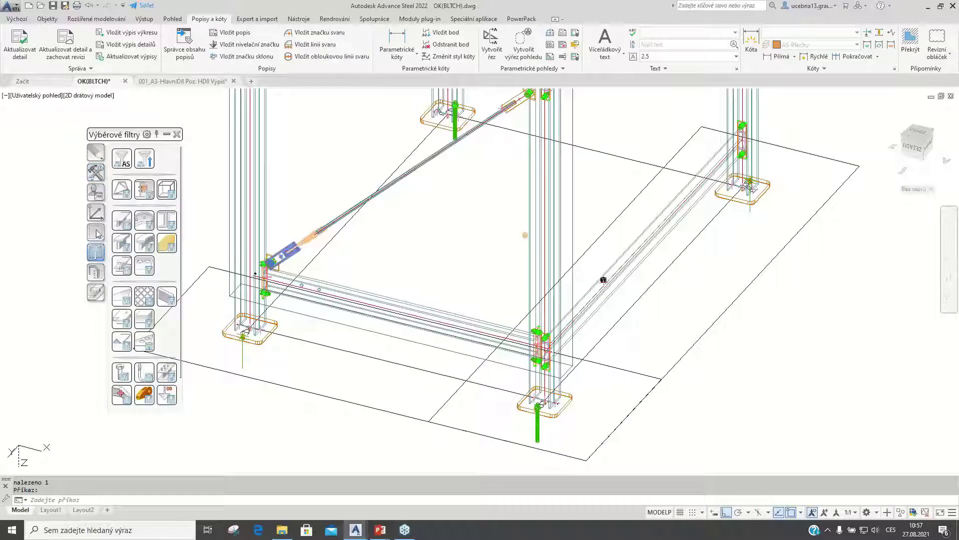
click(97, 233)
click(141, 247)
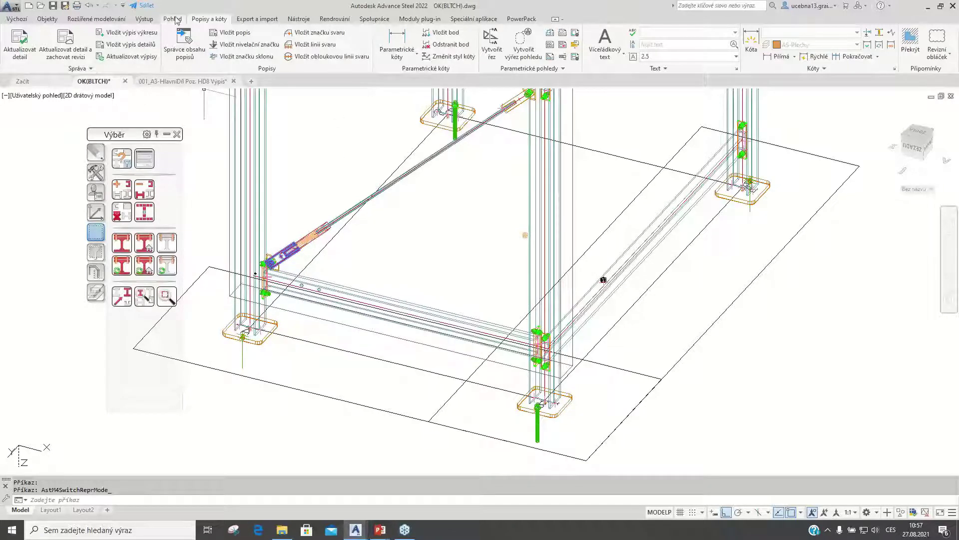
Generate a drawing of the selected tie rod connector with the process Vybrané Hlavní díly na nejvhodnější formát, keeping the default process settings.
click(145, 19)
click(251, 55)
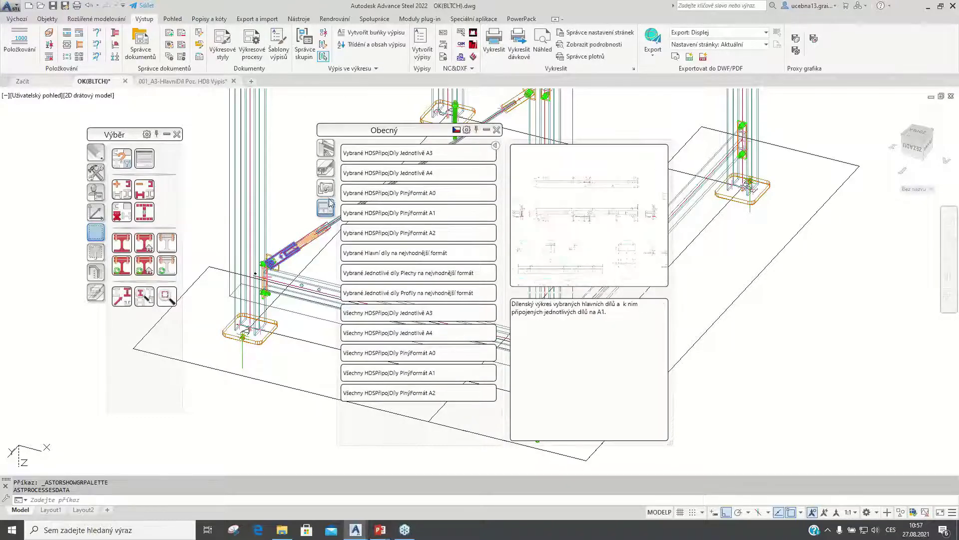
click(378, 252)
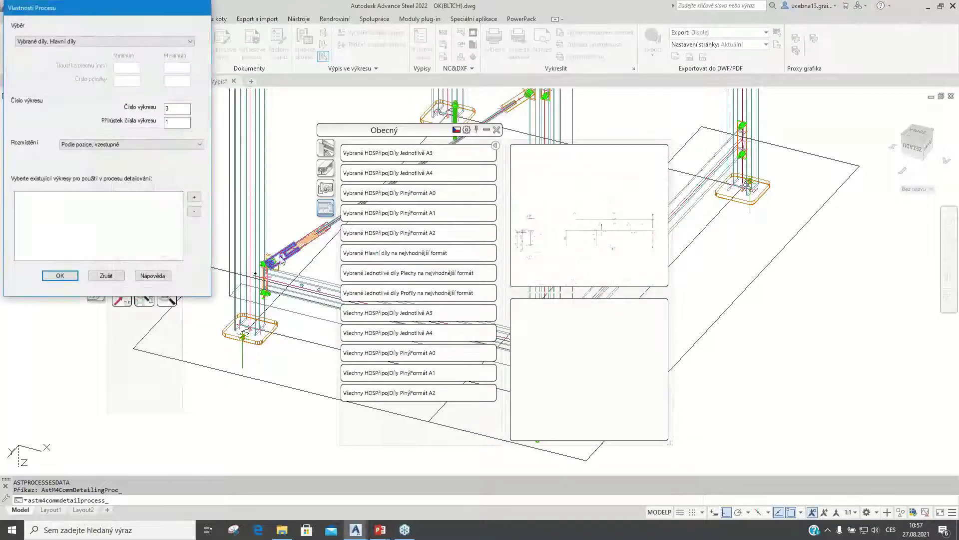
click(60, 275)
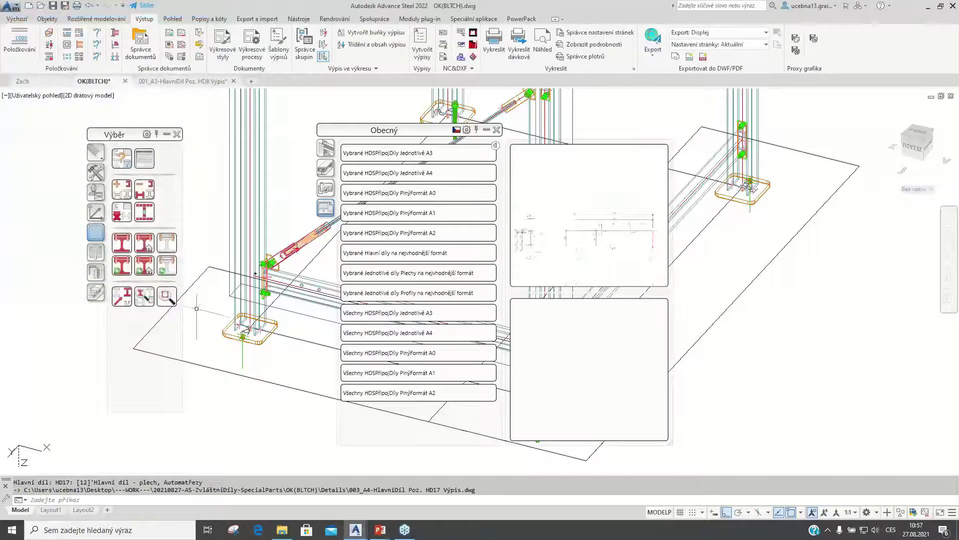
click(496, 129)
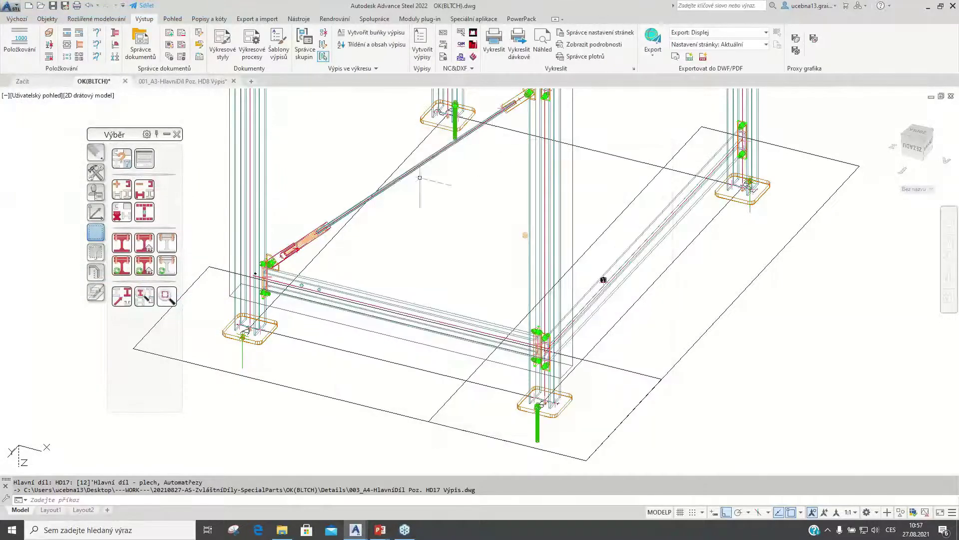
Open the connector's HD17 detail drawing from the model and examine how the special part is named in its parts list.
click(270, 263)
right_click(289, 265)
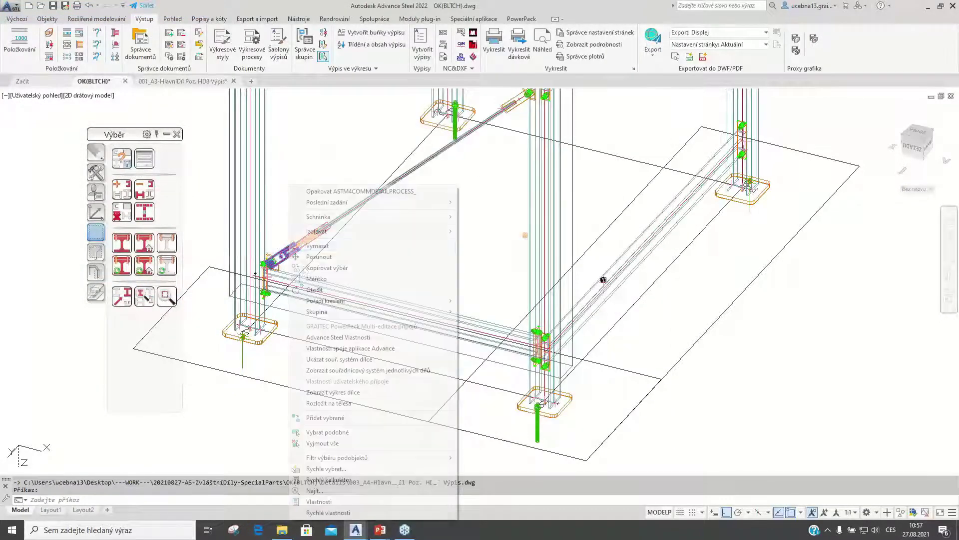
click(352, 392)
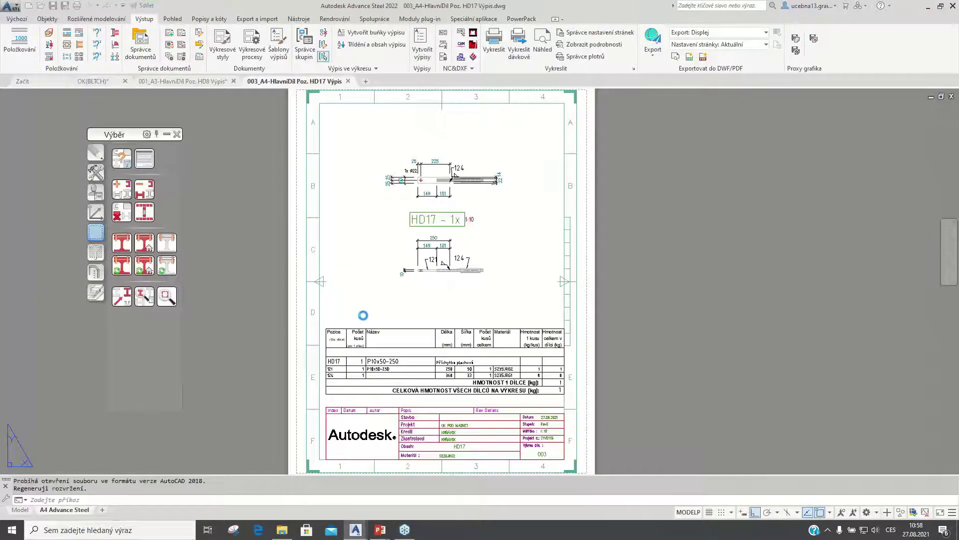
scroll(375, 388, up, 4)
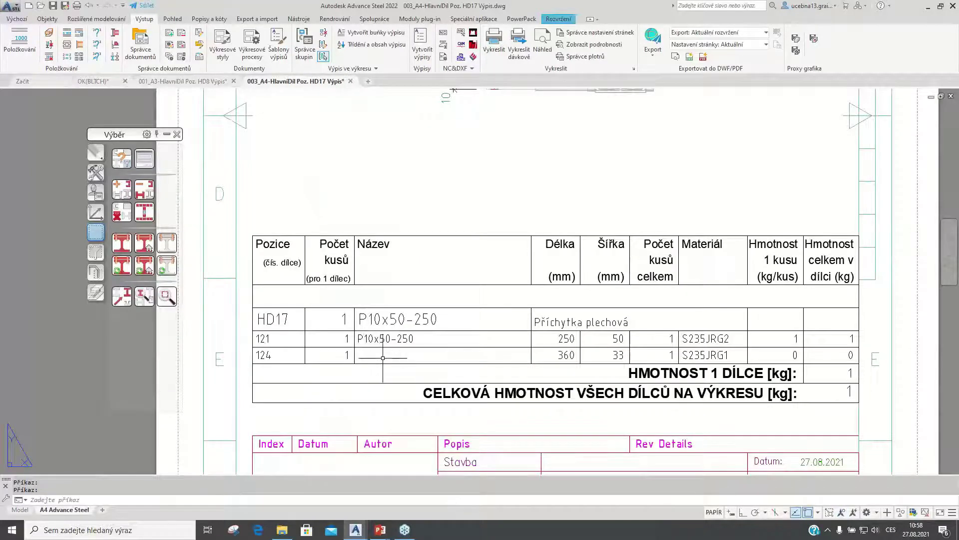
scroll(379, 361, down, 6)
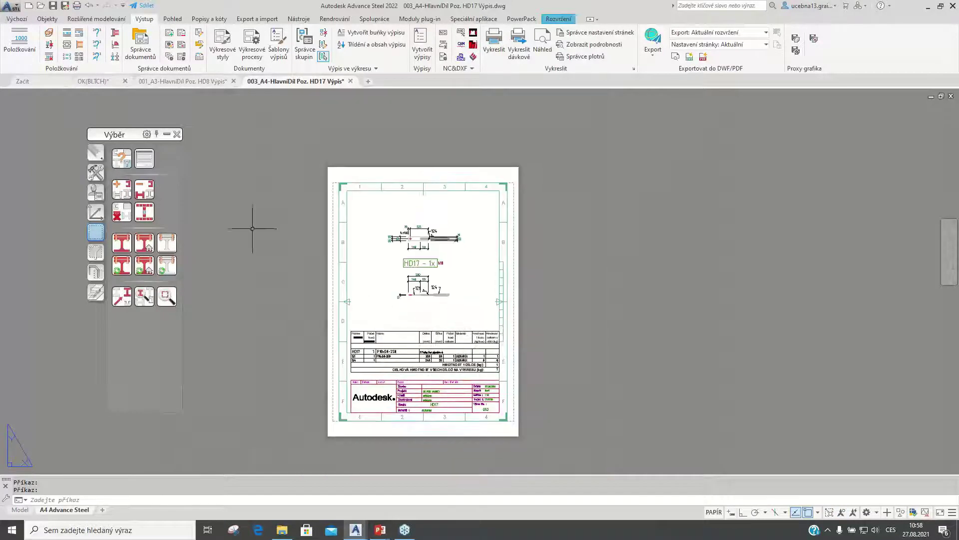
In the OK(BLTCH) model, check the designation properties of the turnbuckle special part on the diagonal tie rod.
click(93, 81)
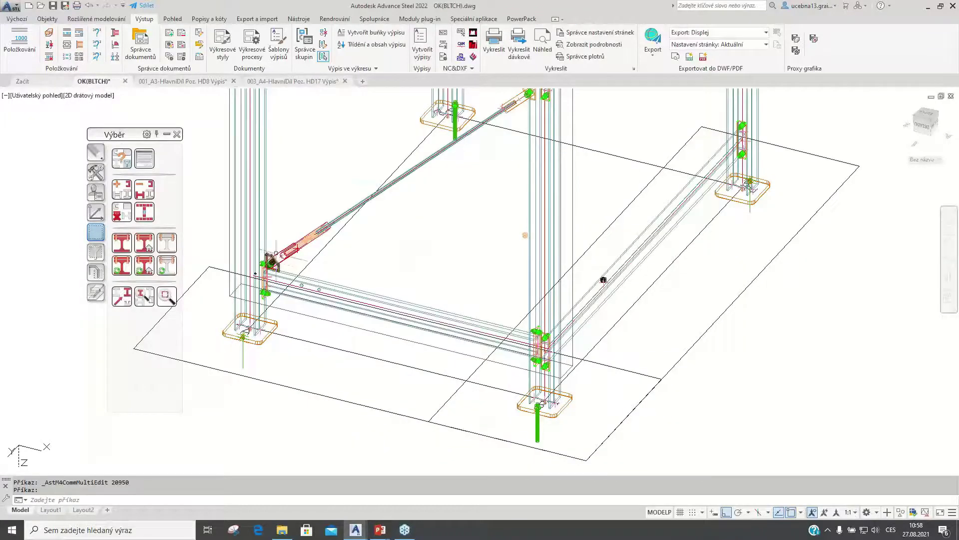
scroll(300, 244, up, 5)
double_click(265, 270)
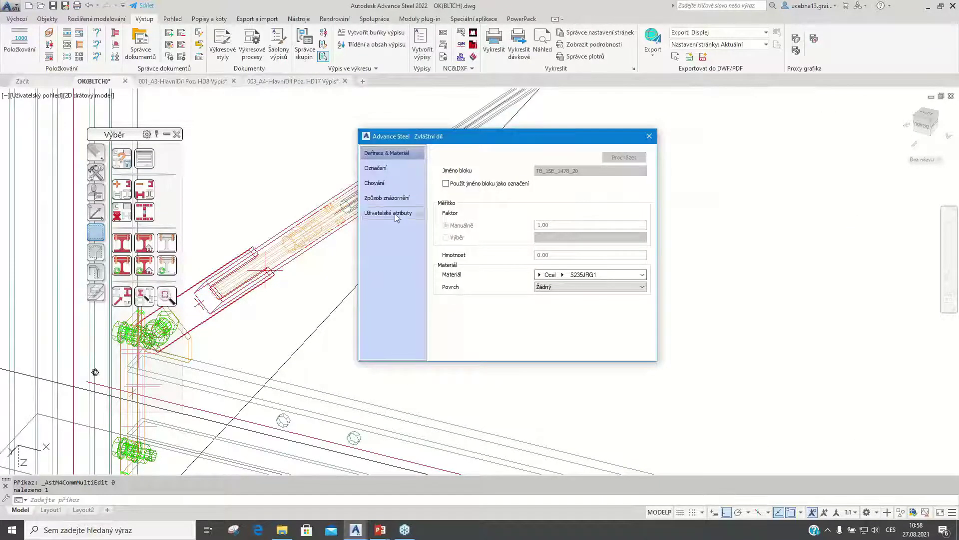
click(395, 168)
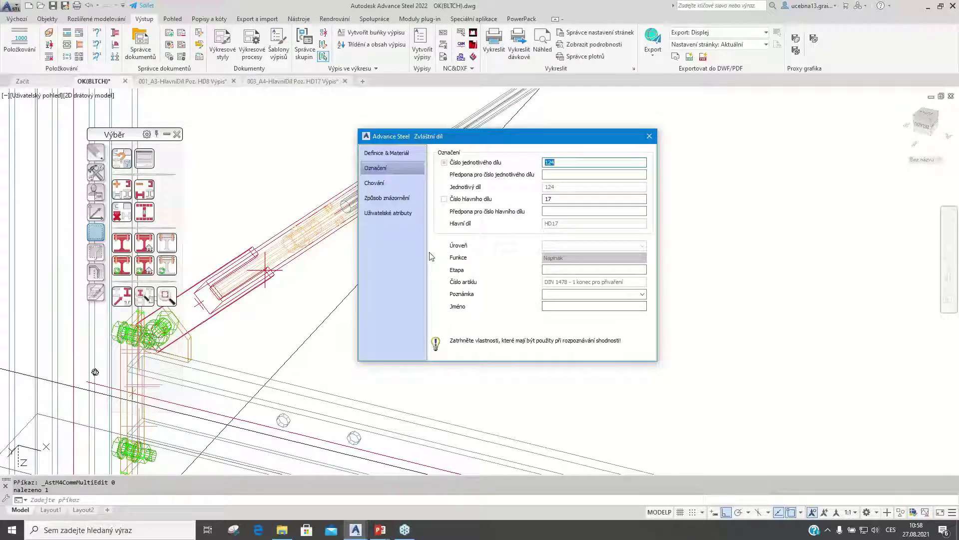
click(649, 136)
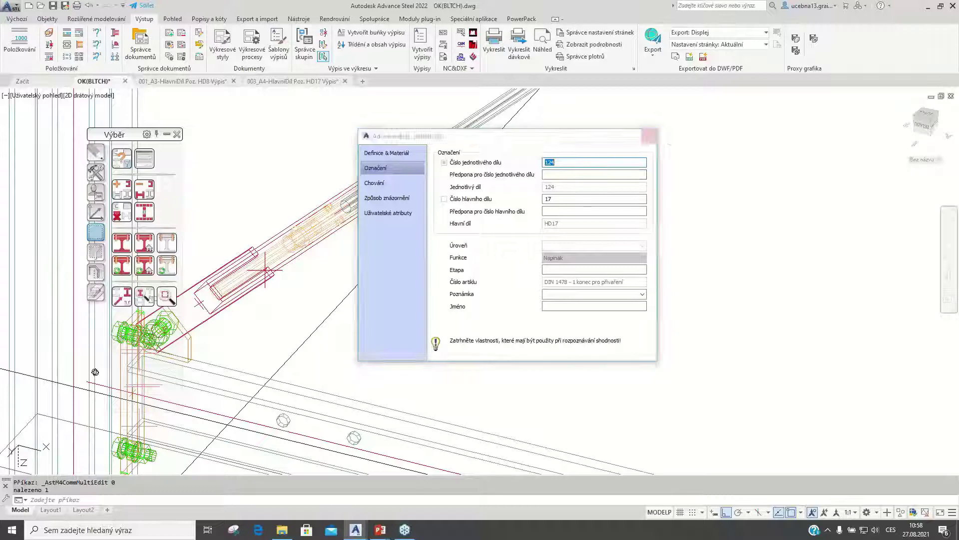
Open the Advance Steel properties of the diagonal tie rod profile, review them and close the dialog.
click(404, 169)
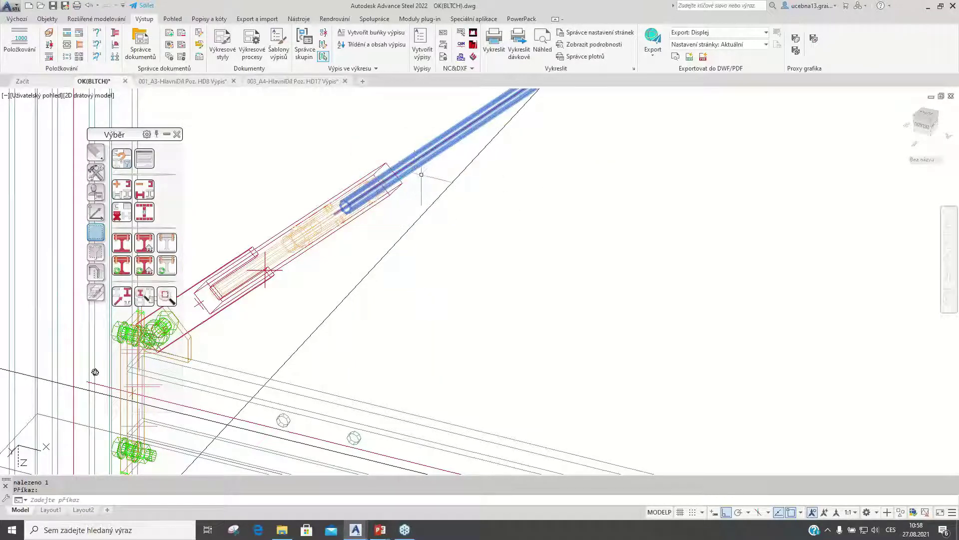
right_click(422, 179)
click(478, 339)
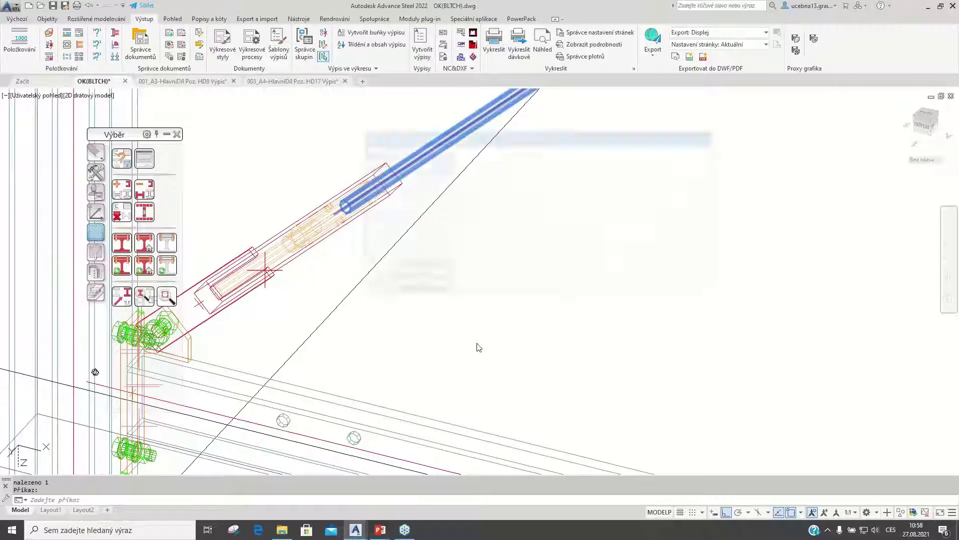
click(409, 264)
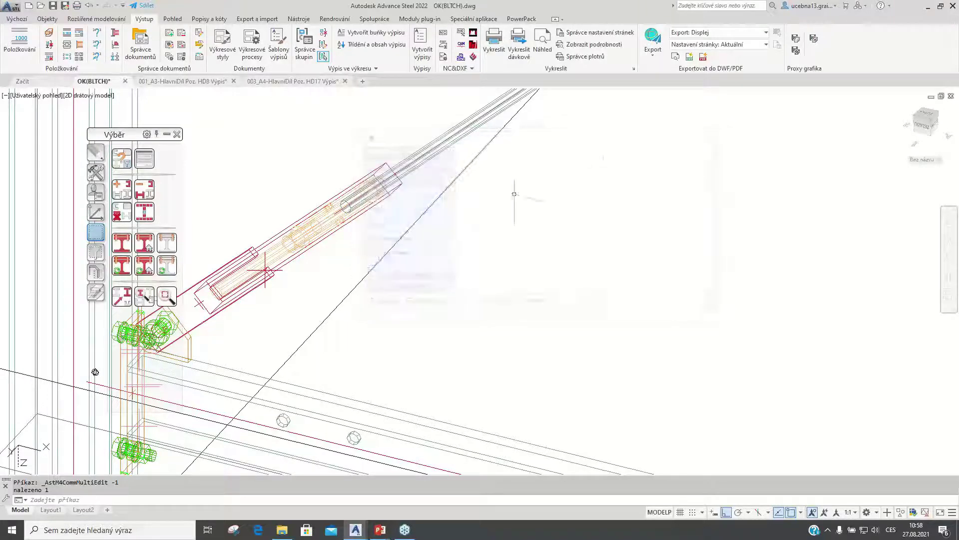
click(713, 136)
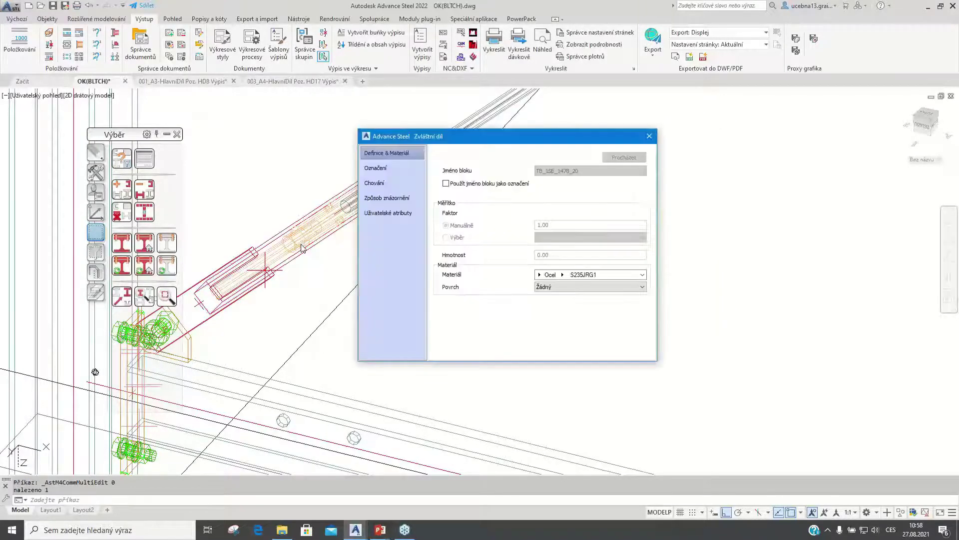
Review the turnbuckle's article number and empty name field in its designation properties.
click(381, 168)
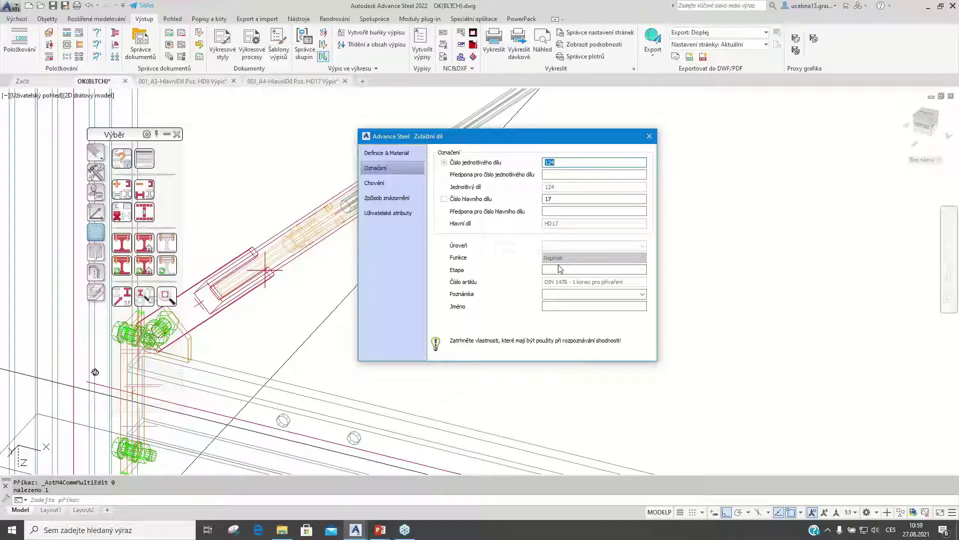
click(547, 306)
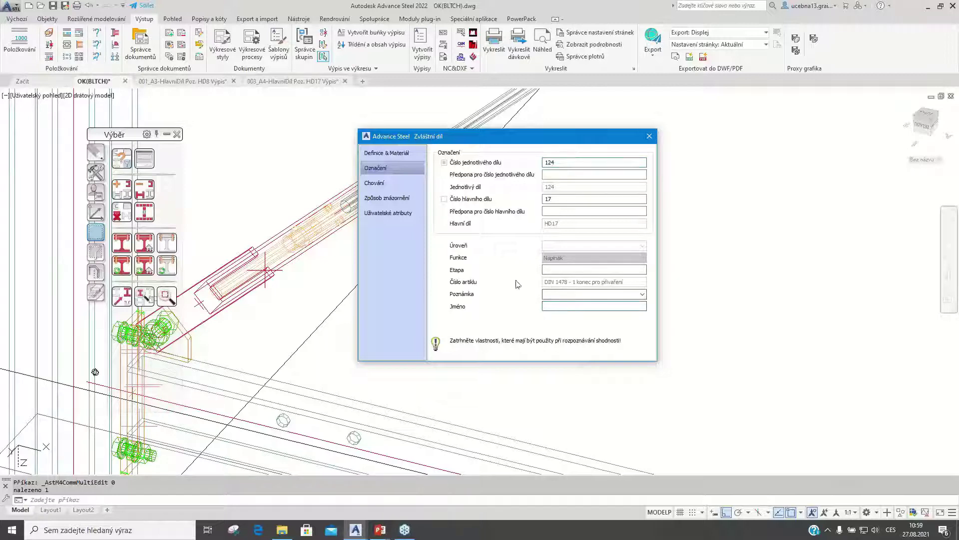
click(649, 136)
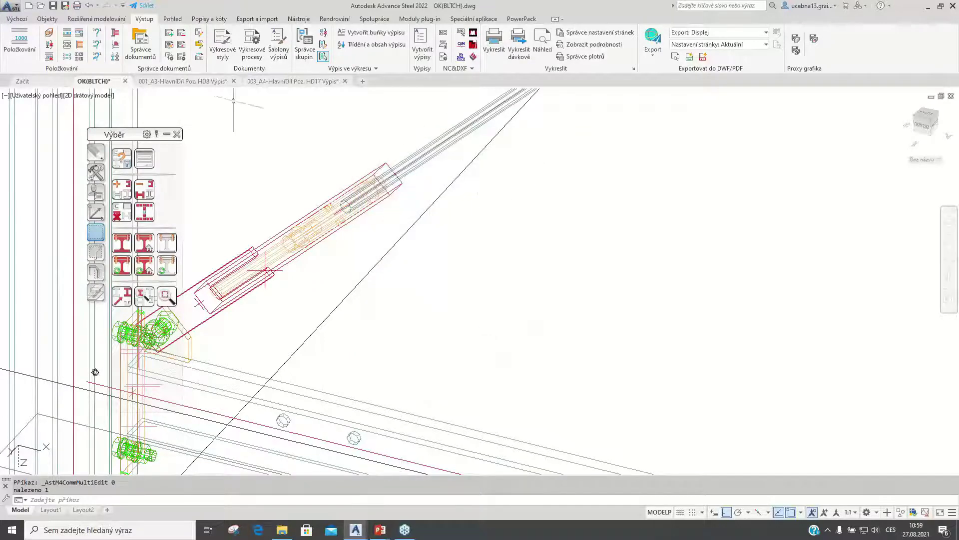
In Management Tools, filter the defaults by "zvl" and display the general Výpis materiálu/NC defaults for special parts.
click(23, 22)
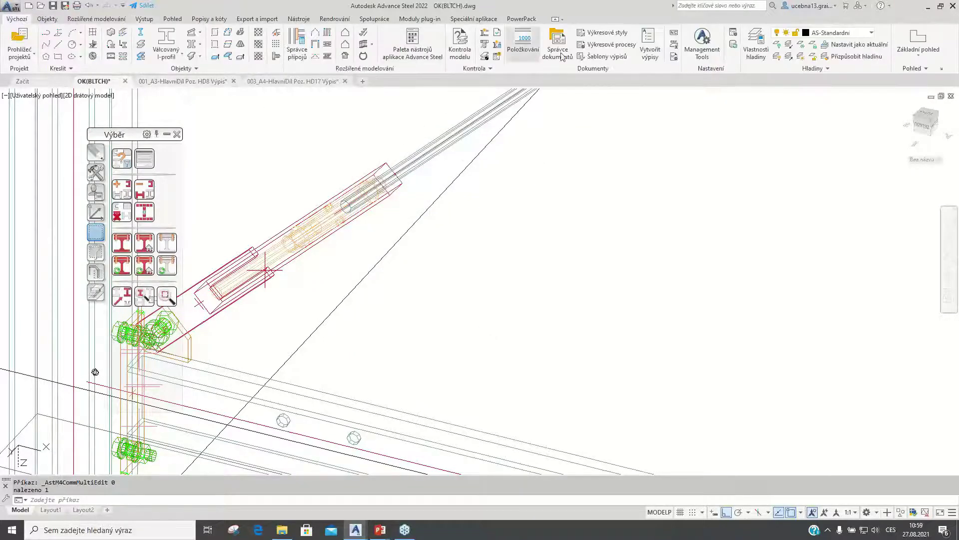
click(692, 52)
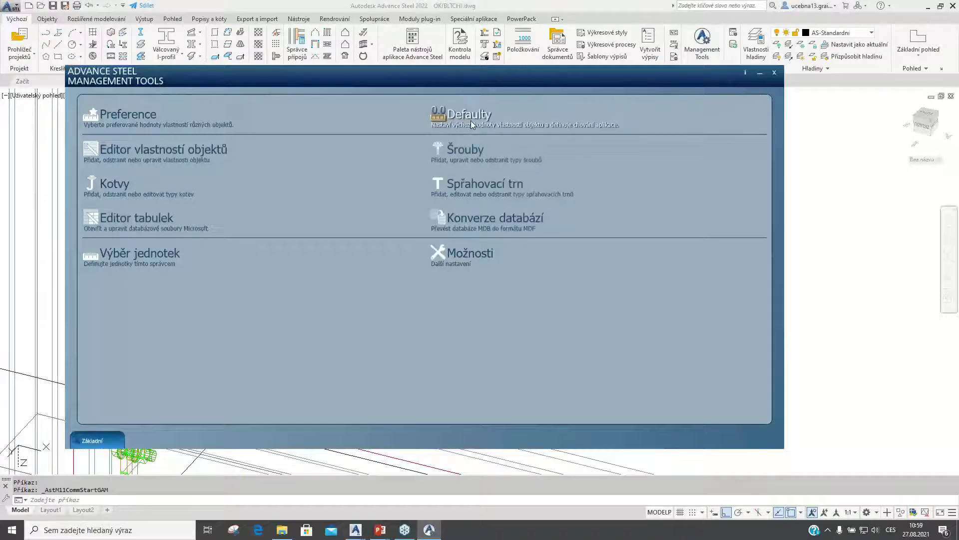
click(471, 121)
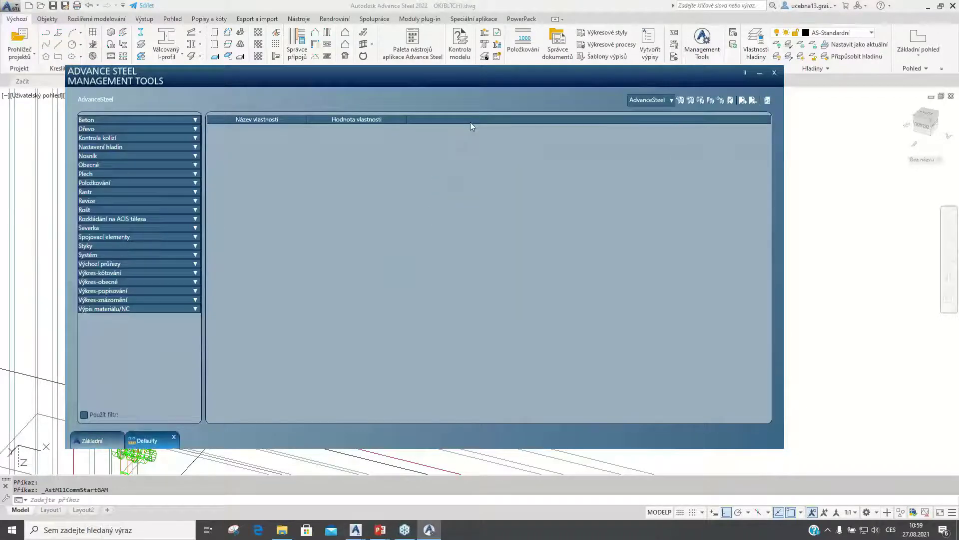
click(84, 415)
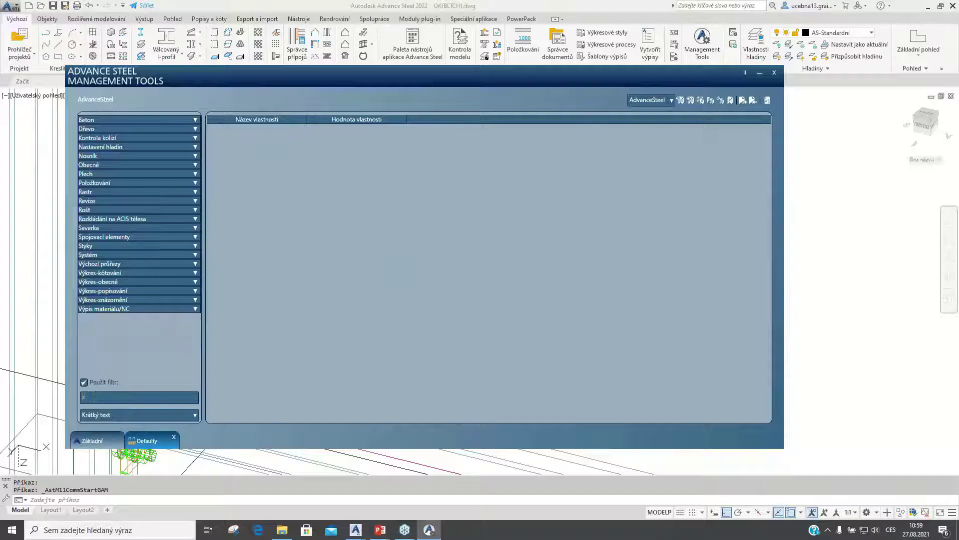
text(zvl)
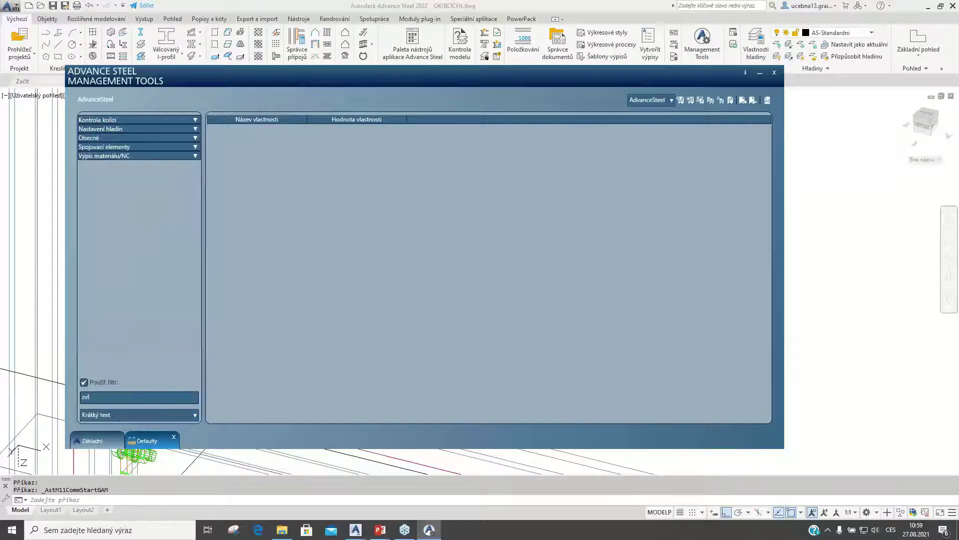
click(195, 155)
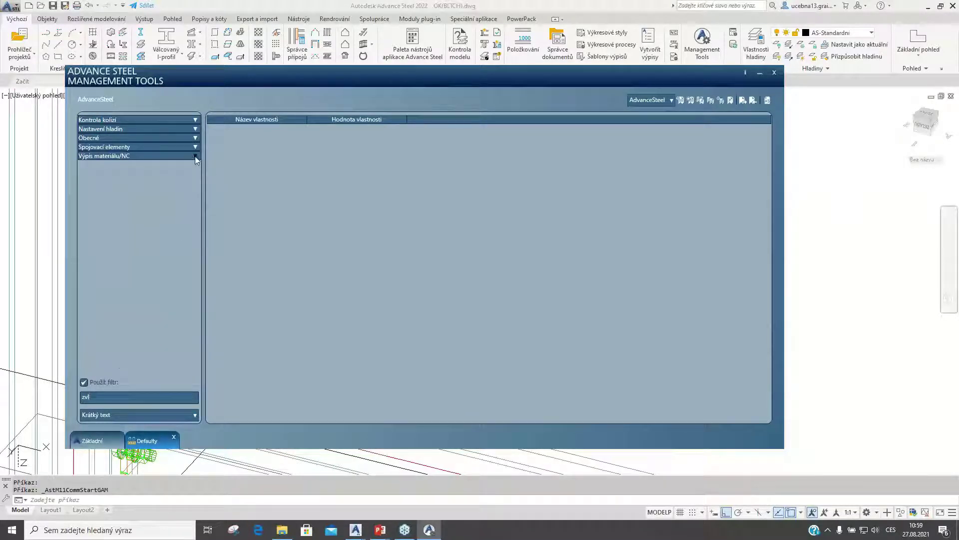
click(98, 173)
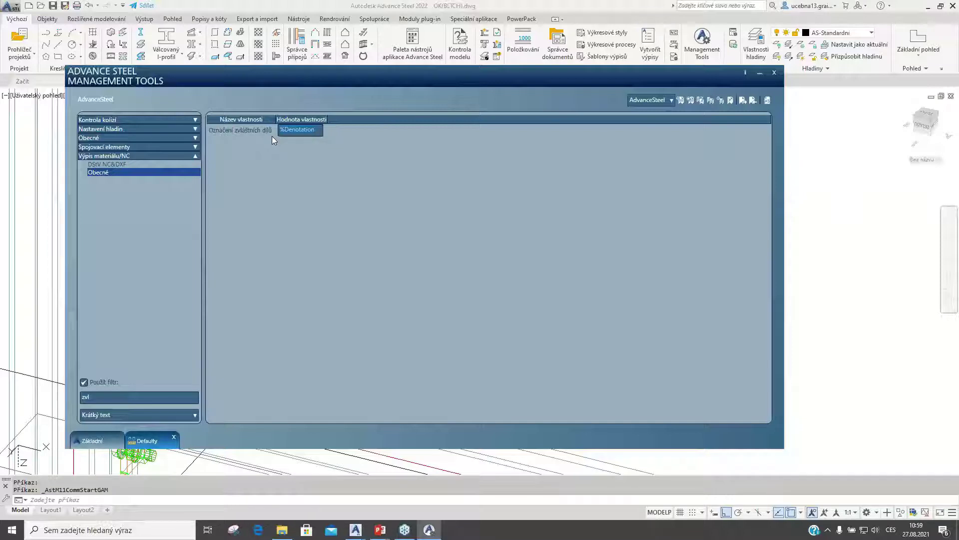
Consult the PowerPoint slide for the special part label tokens and return to Management Tools.
mouse_move(380, 529)
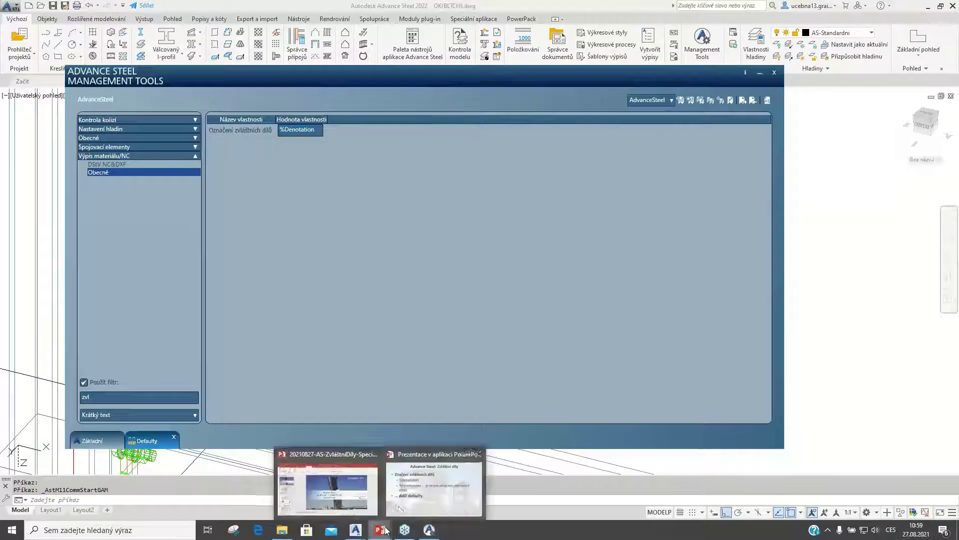
click(404, 504)
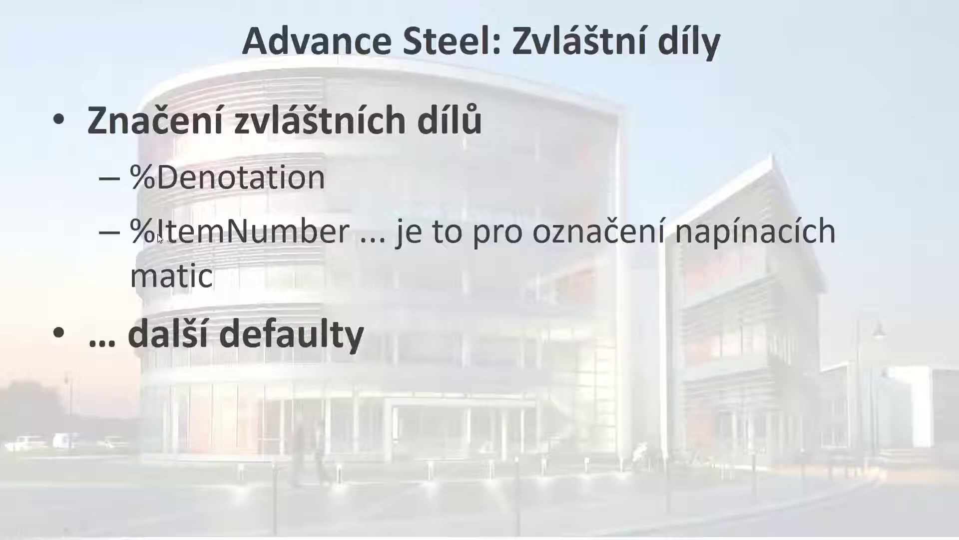
key(alt+Tab)
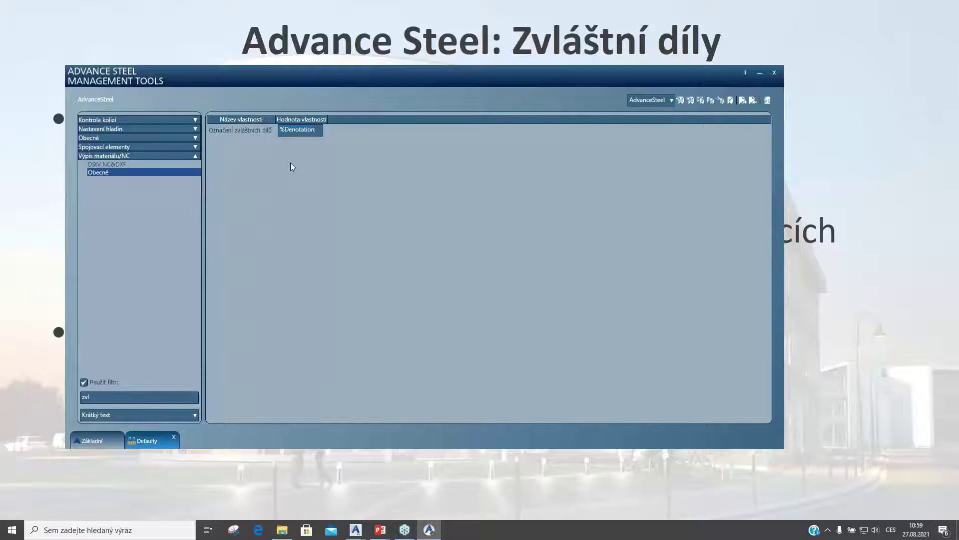
Set the Označení zvláštních dílů default to %ItemNumber and load the changed settings into Advance Steel.
key(BackSpace)
key(BackSpace)
key(BackSpace)
key(BackSpace)
key(BackSpace)
key(BackSpace)
key(BackSpace)
key(BackSpace)
key(BackSpace)
text(ItemNumer)
key(Left)
key(Left)
text(b)
click(587, 125)
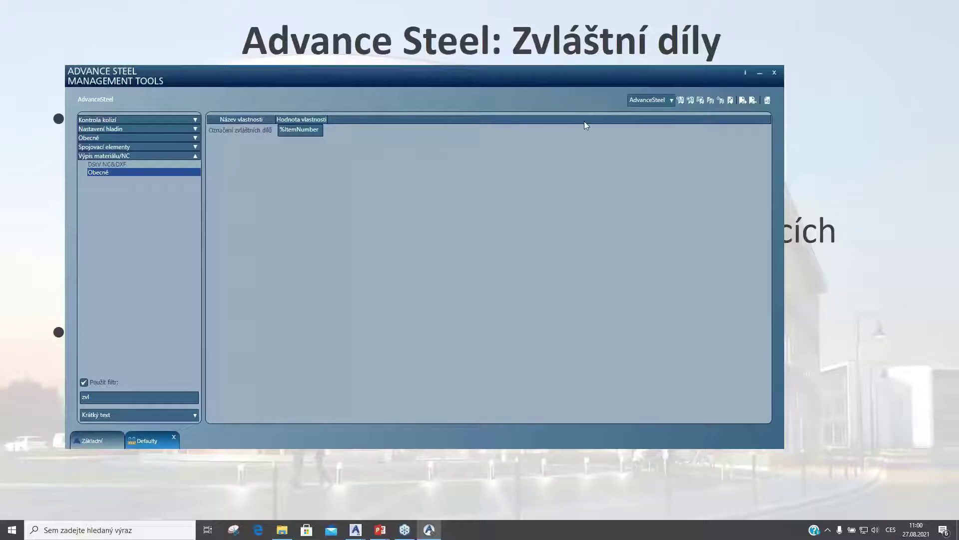
click(764, 105)
Switch to the OK(BLTCH) model in Advance Steel and open the designation properties of the nut special part on the lower beam.
mouse_move(356, 530)
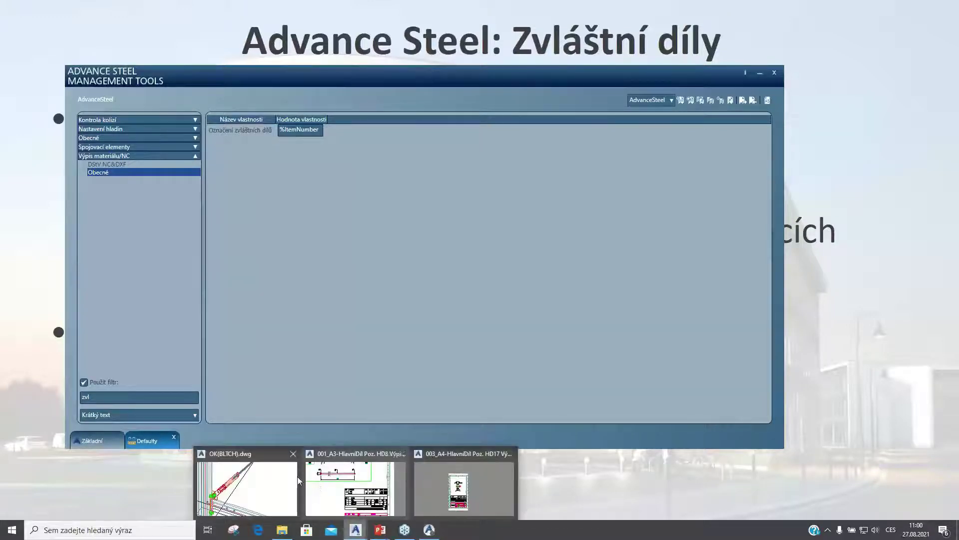
click(298, 476)
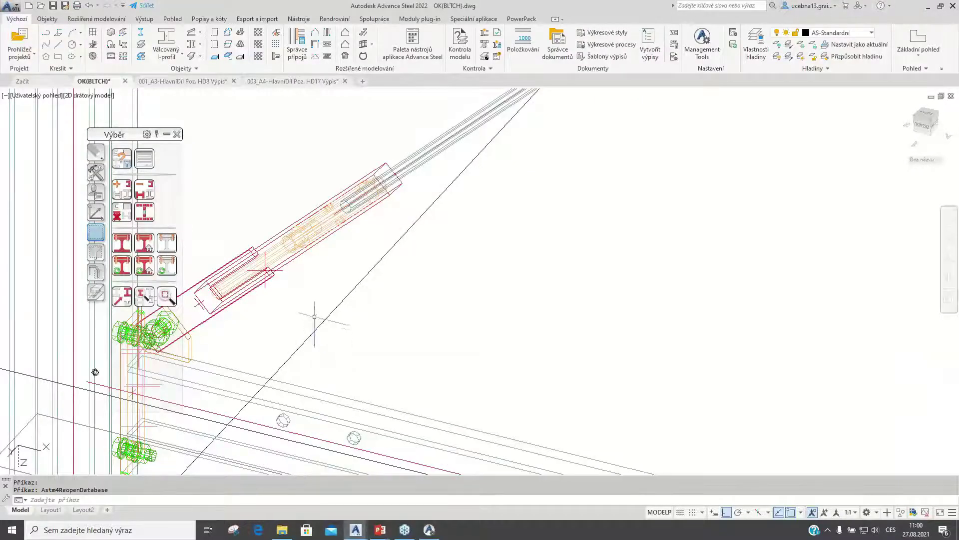
scroll(313, 316, down, 5)
middle_drag(395, 349, 325, 300)
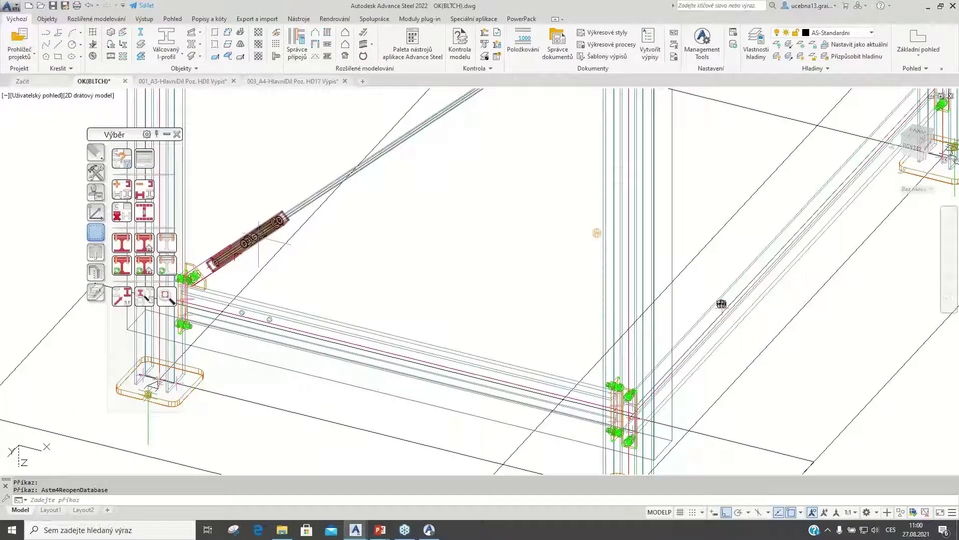
scroll(537, 352, down, 2)
scroll(679, 299, up, 2)
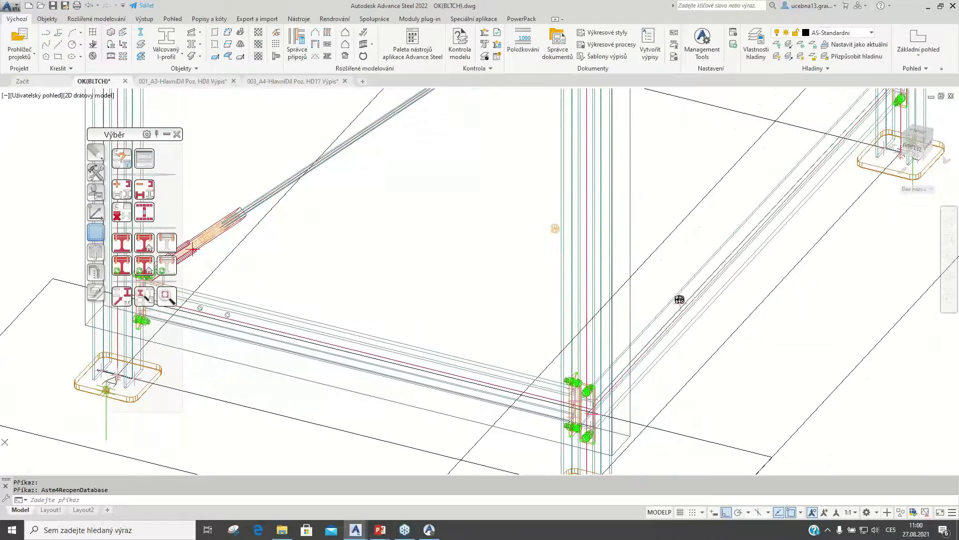
scroll(683, 296, up, 3)
double_click(664, 310)
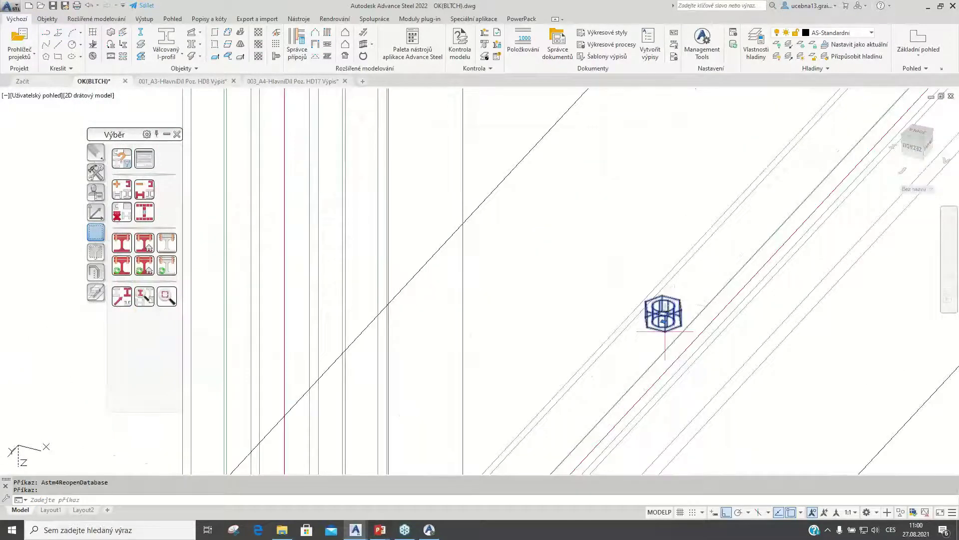
click(397, 170)
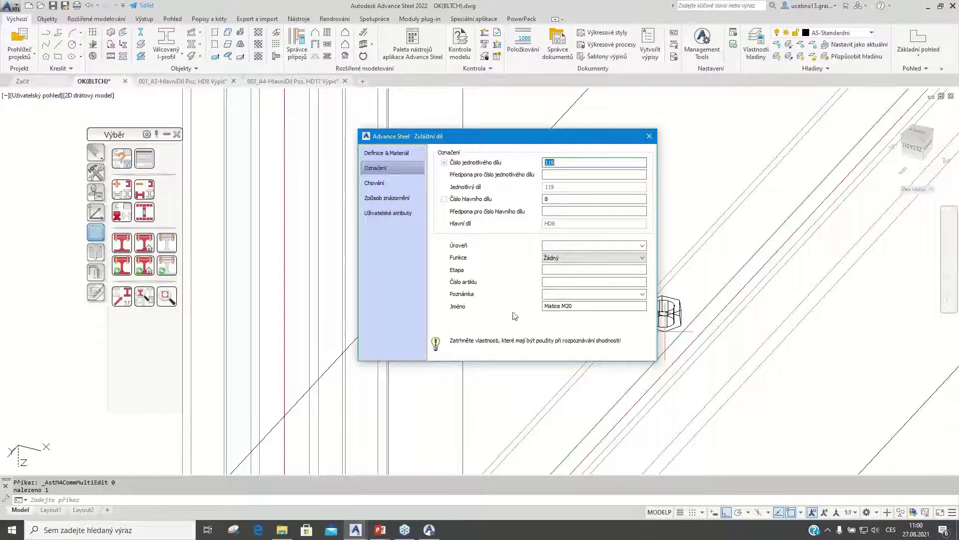
Copy the nut's name into its article number, extend it to "Matice M20 ČSN ISO ..." and close the properties.
drag(574, 306, 501, 307)
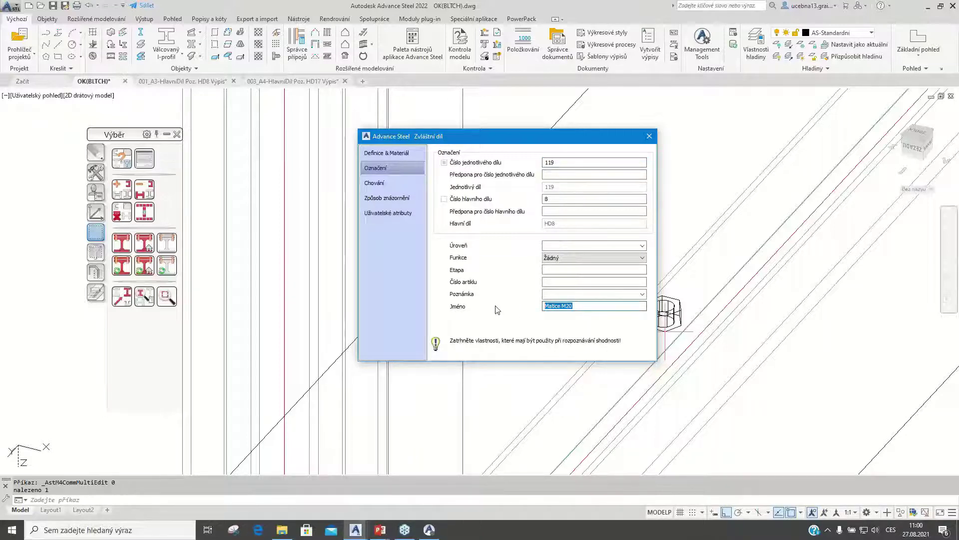
key(ctrl+c)
click(560, 282)
key(ctrl+v)
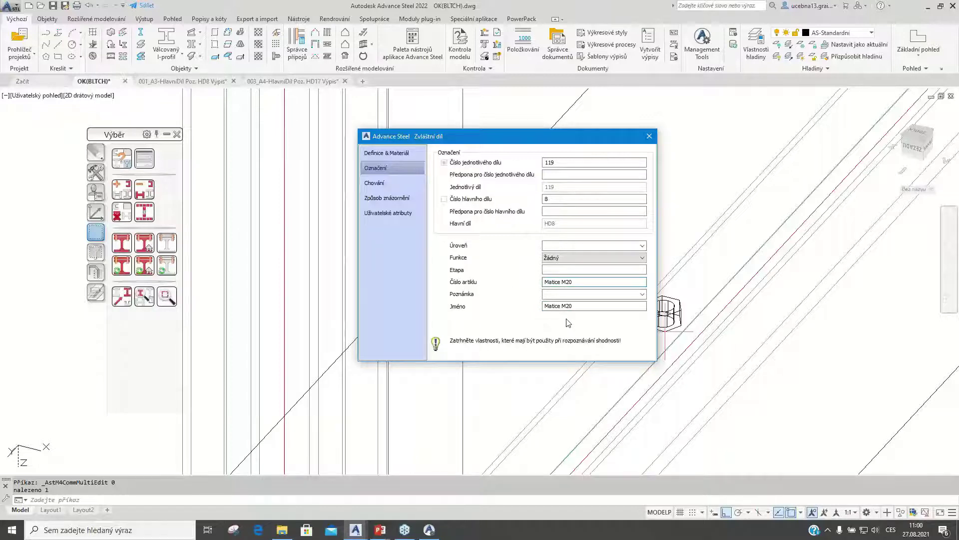
key(ctrl+a)
click(545, 282)
text(.)
key(ctrl+a)
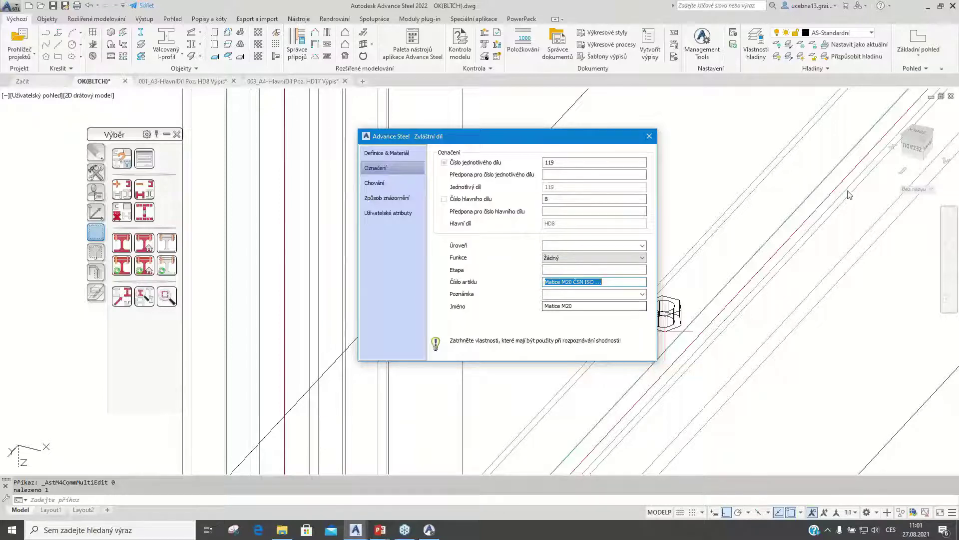
click(649, 136)
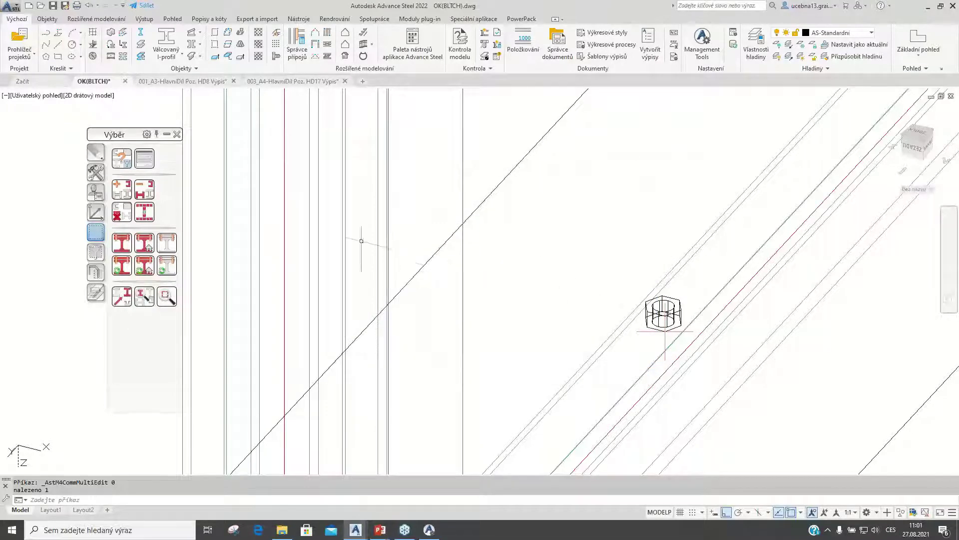
In the 001_A3 main part HD8 drawing, reload the Advance Steel defaults and update the parts list.
click(198, 85)
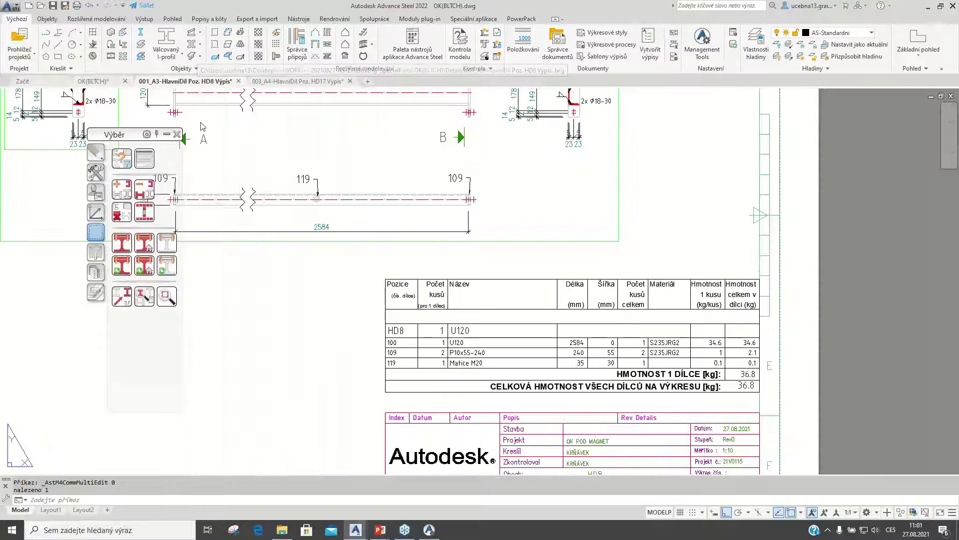
middle_drag(354, 306, 349, 305)
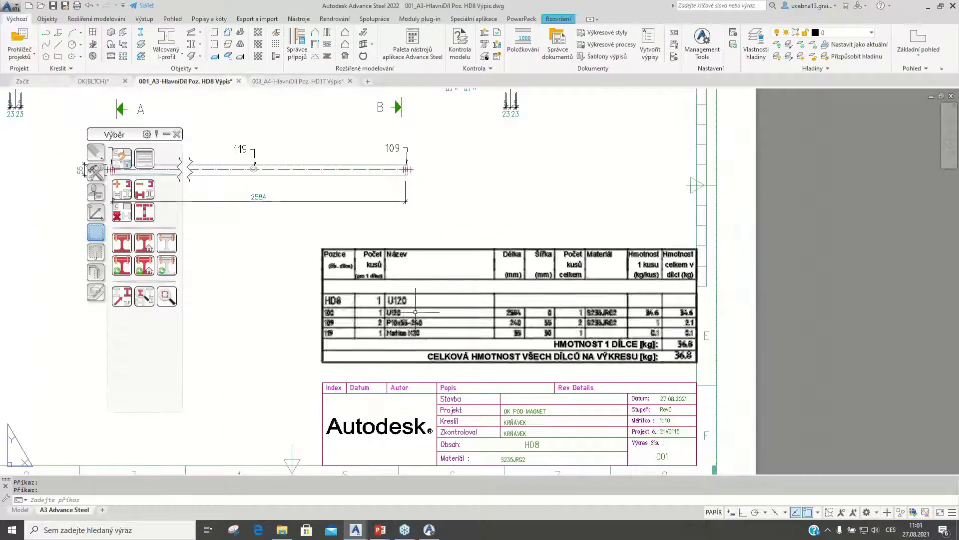
click(720, 55)
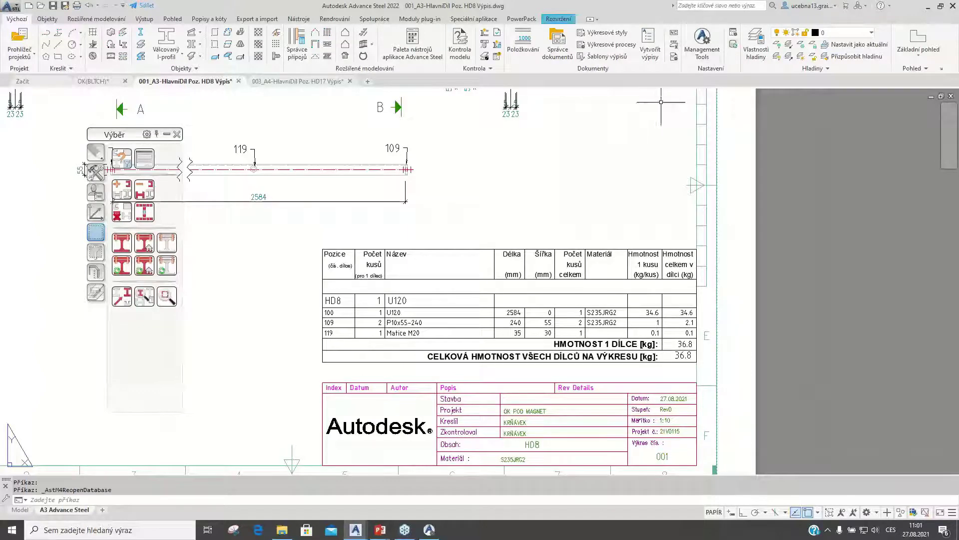
click(145, 19)
click(209, 19)
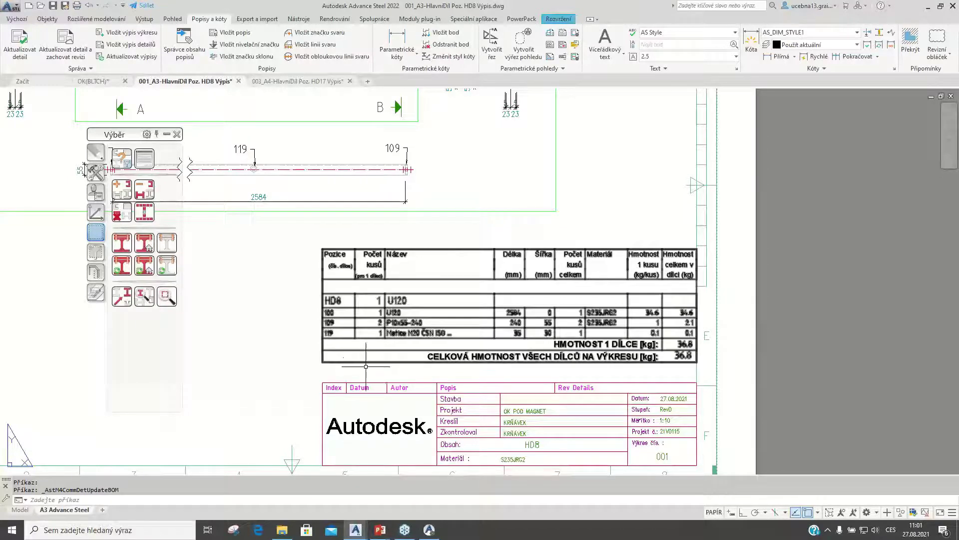
Consult the PowerPoint slide on special part labels and further defaults, and return to the HD8 drawing.
mouse_move(368, 536)
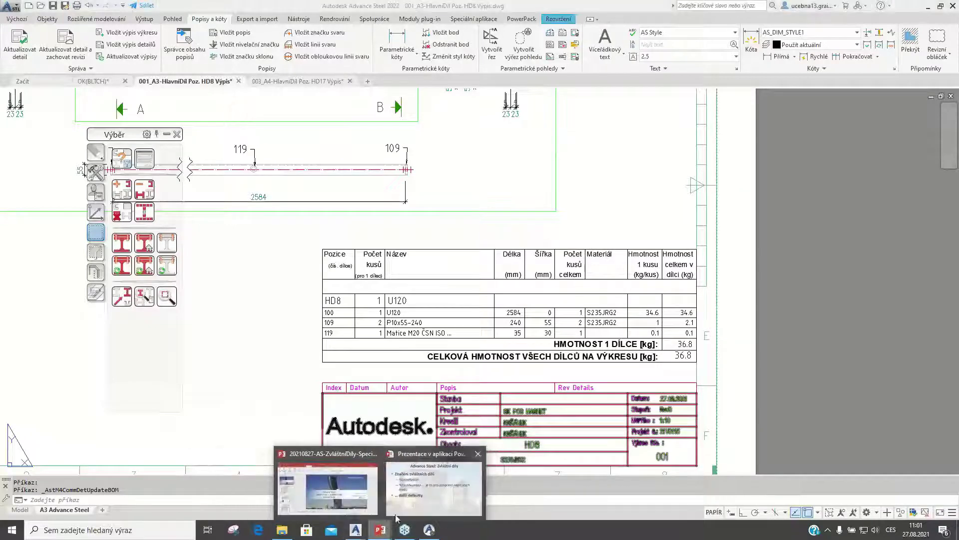
click(419, 496)
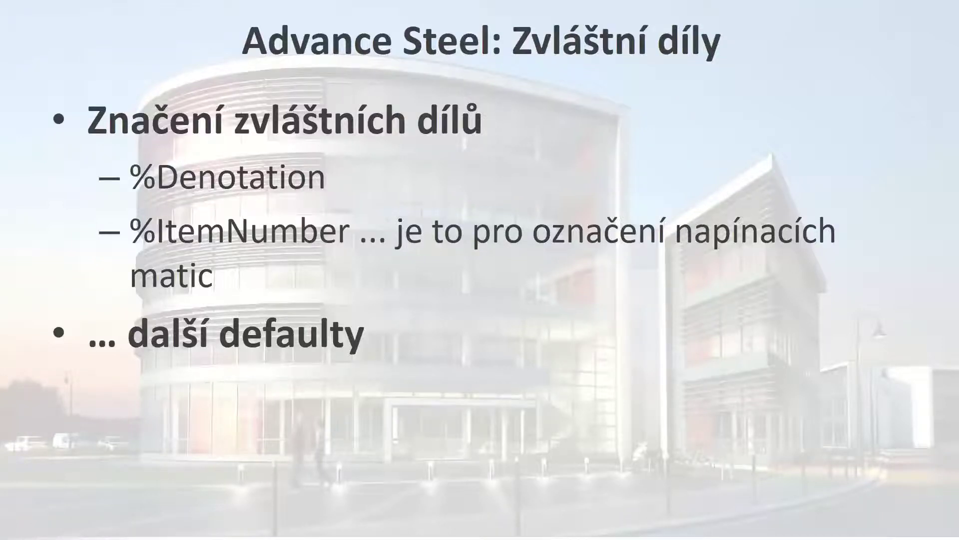
key(alt+Tab)
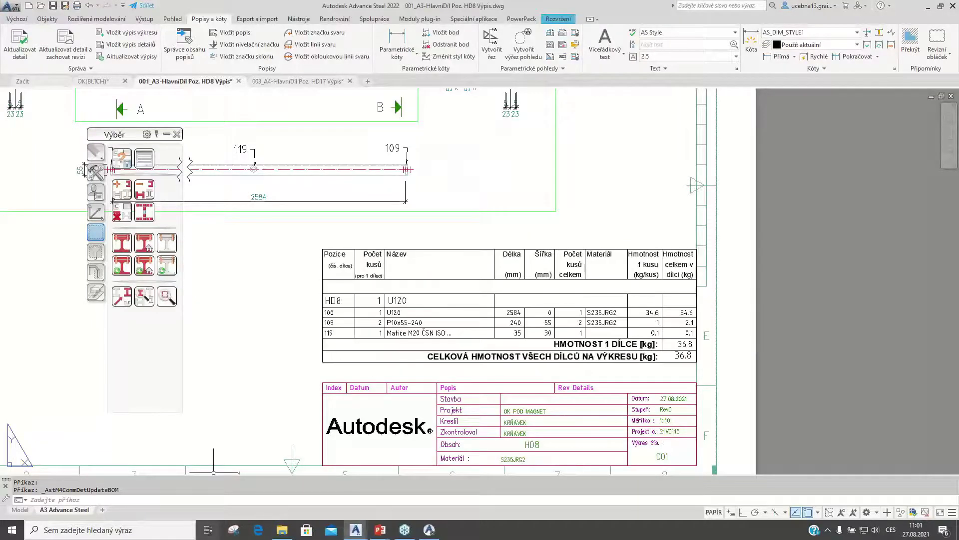
In Management Tools, review the special part defaults for Kontrola kolizí and for Kotvy/šrouby under Spojovací elementy.
click(427, 531)
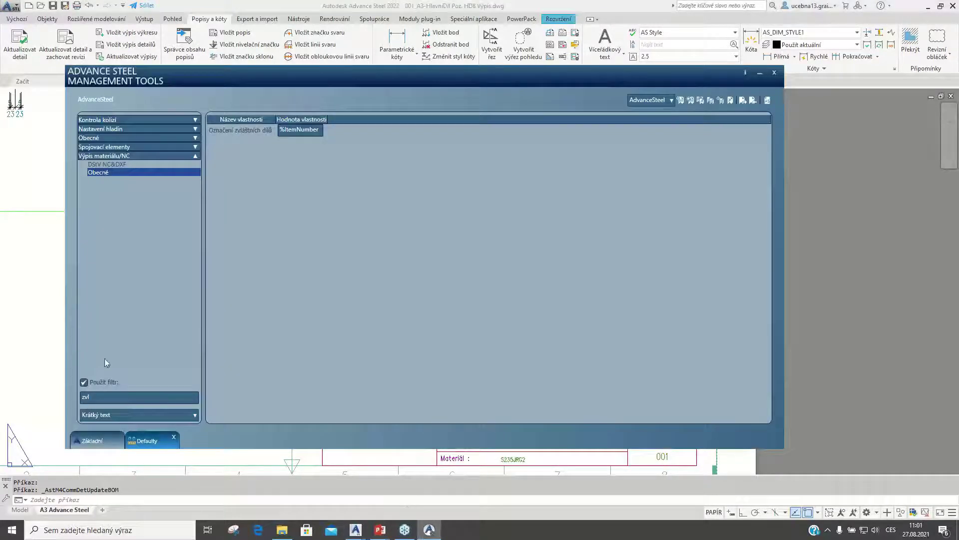
click(192, 121)
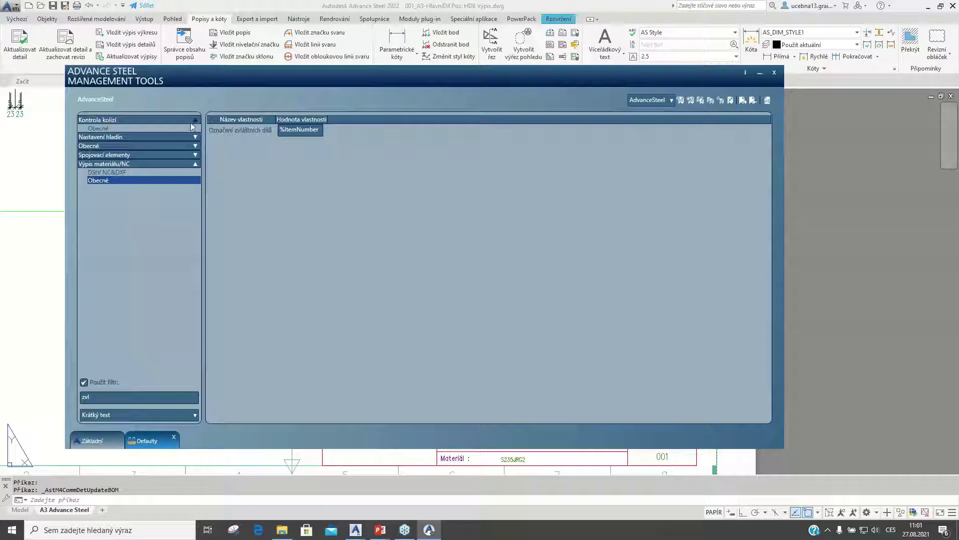
click(106, 129)
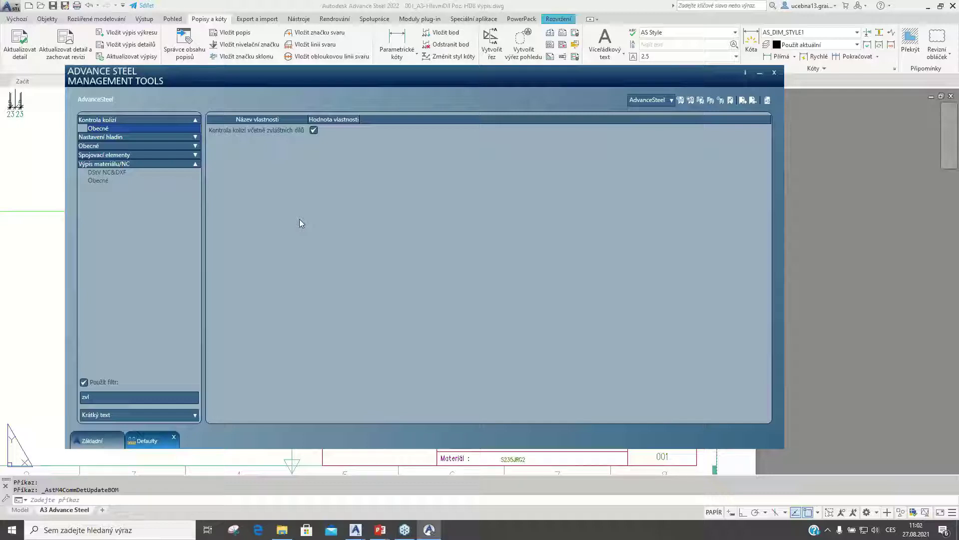
click(195, 146)
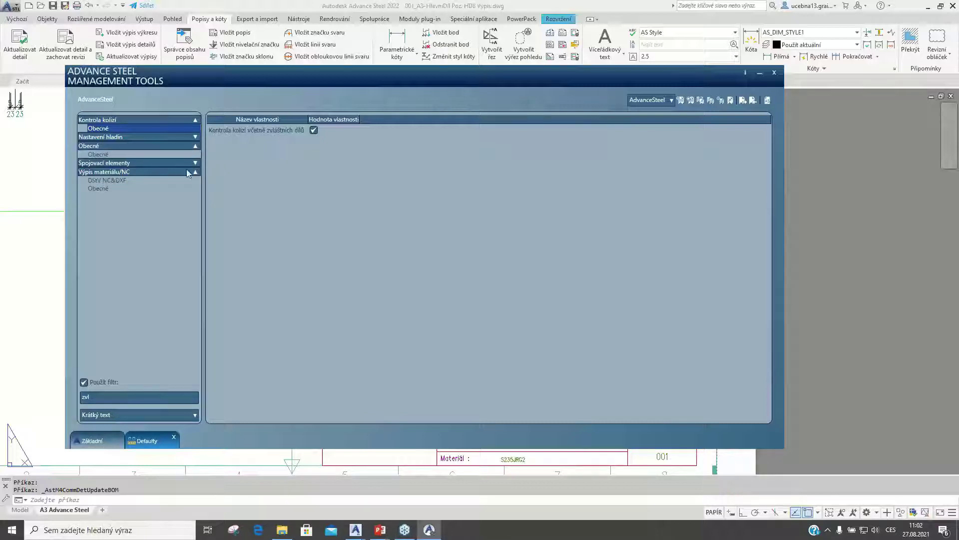
click(196, 163)
click(107, 172)
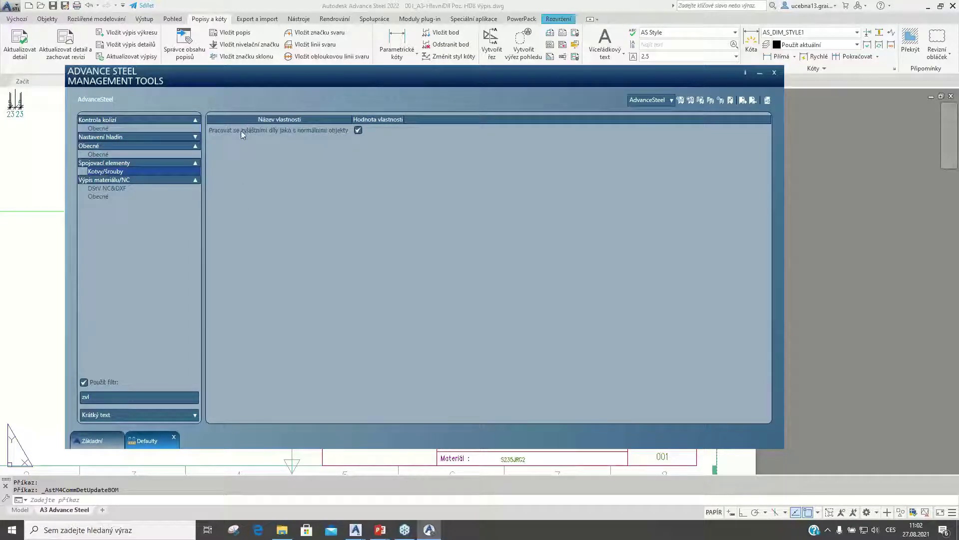
mouse_move(289, 129)
Return to the OK(BLTCH) model in Advance Steel and inspect the steel frame with its bracing and upper beams.
click(37, 244)
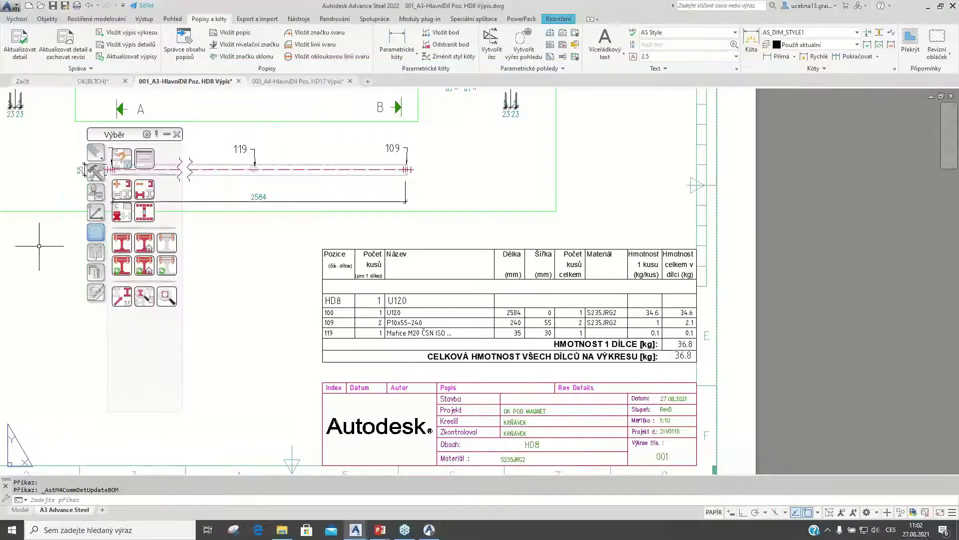
click(101, 83)
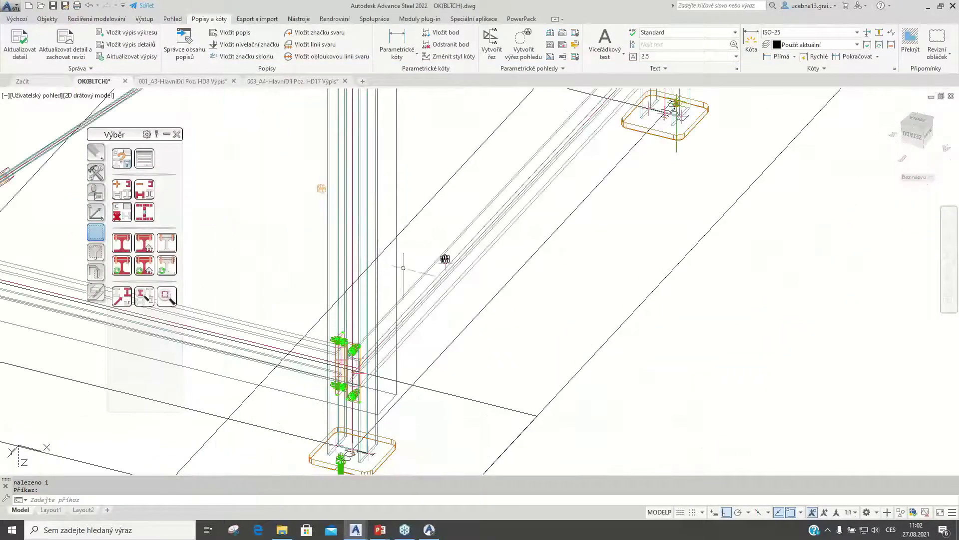
middle_drag(443, 292, 493, 341)
scroll(495, 308, down, 5)
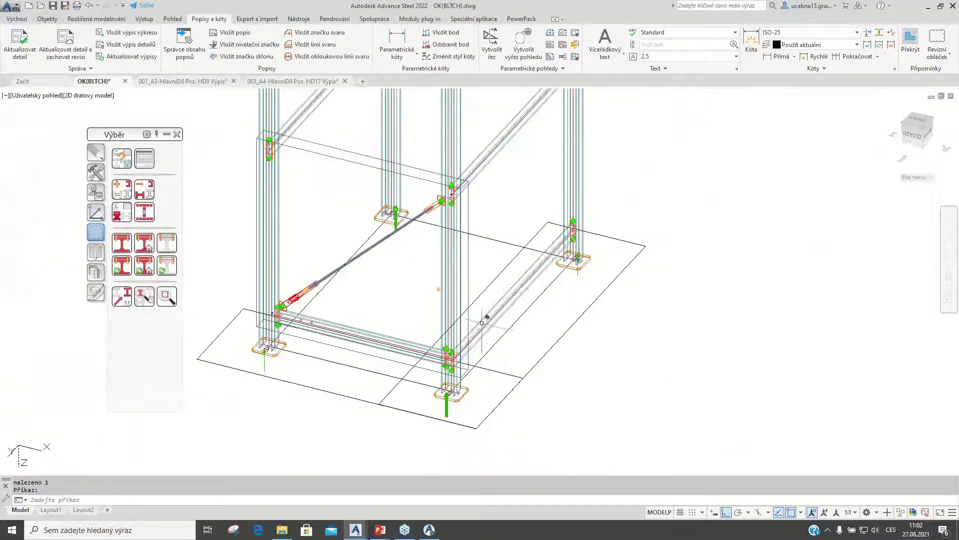
scroll(514, 444, up, 3)
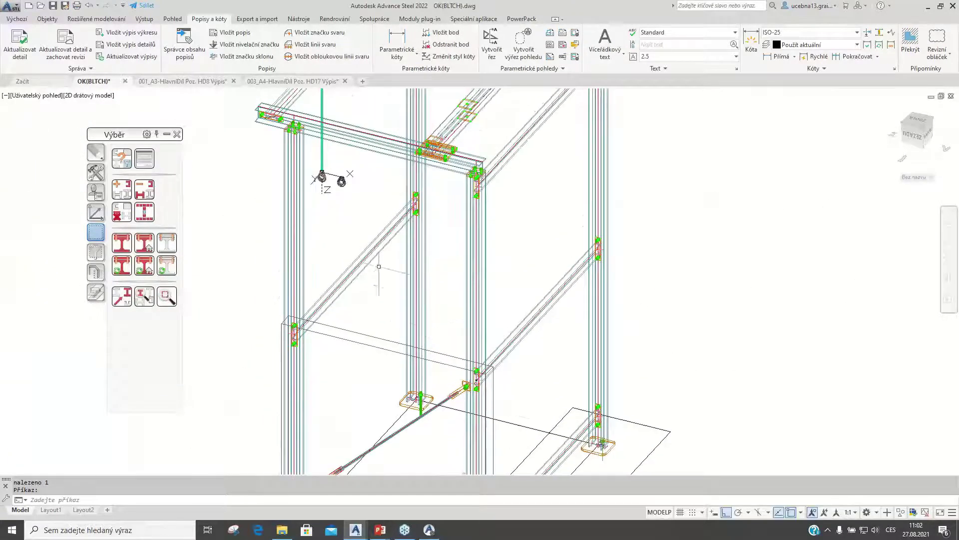